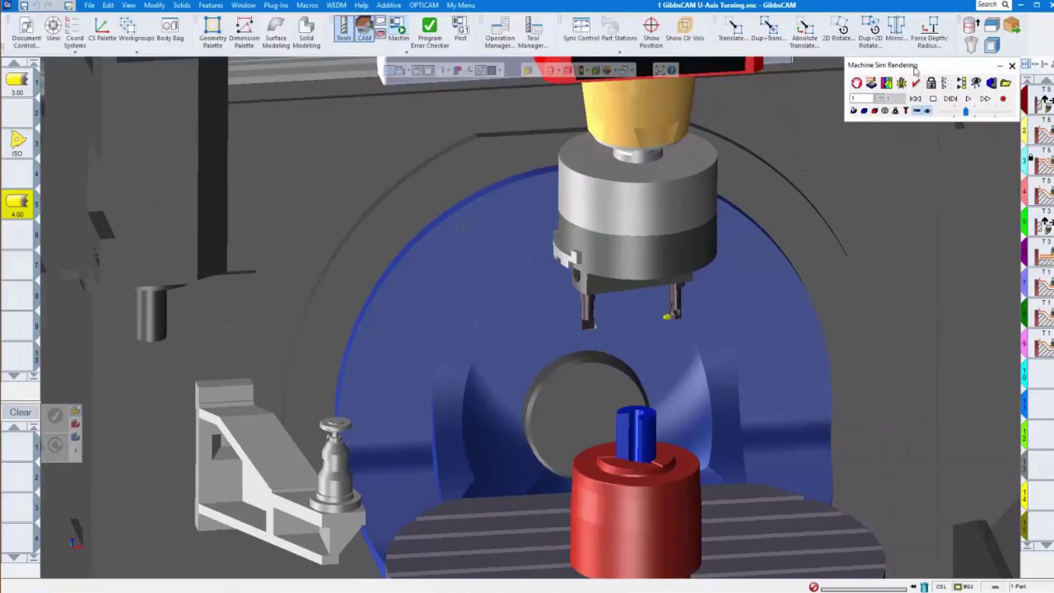
# Display the machine's axis positions for the simulation and place the read-out clear of the facing head and workpiece
pyautogui.moveTo(905, 63); pyautogui.dragTo(858, 72)
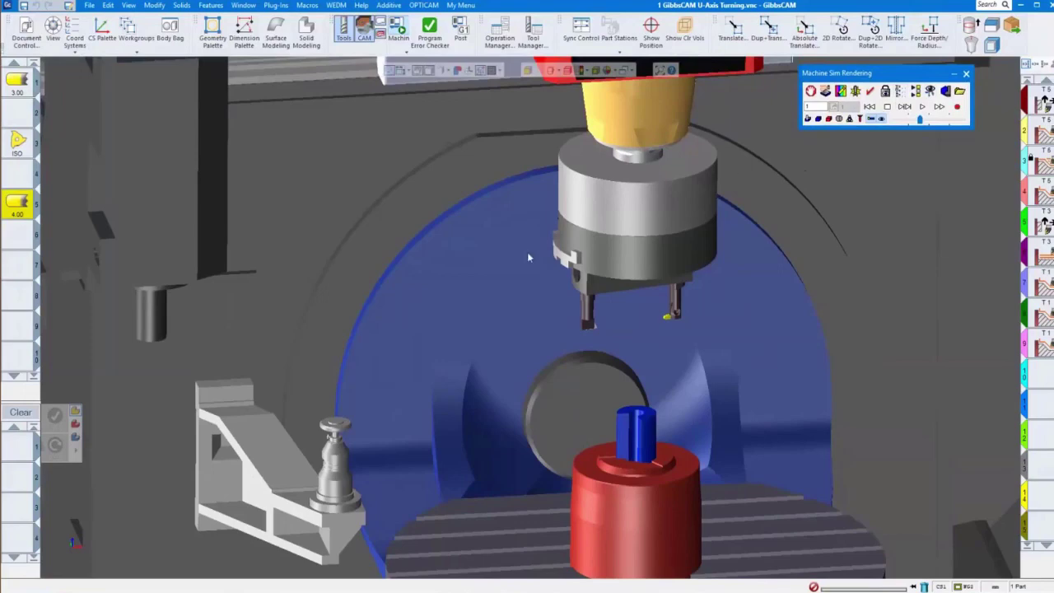
pyautogui.scroll(-3, 696, 308)
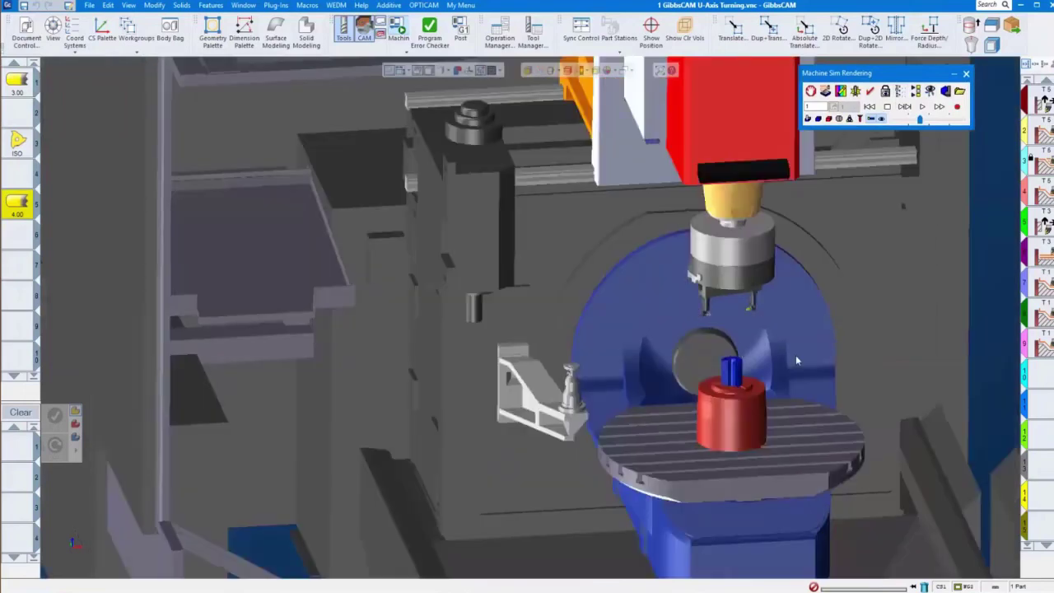
pyautogui.scroll(3, 777, 363)
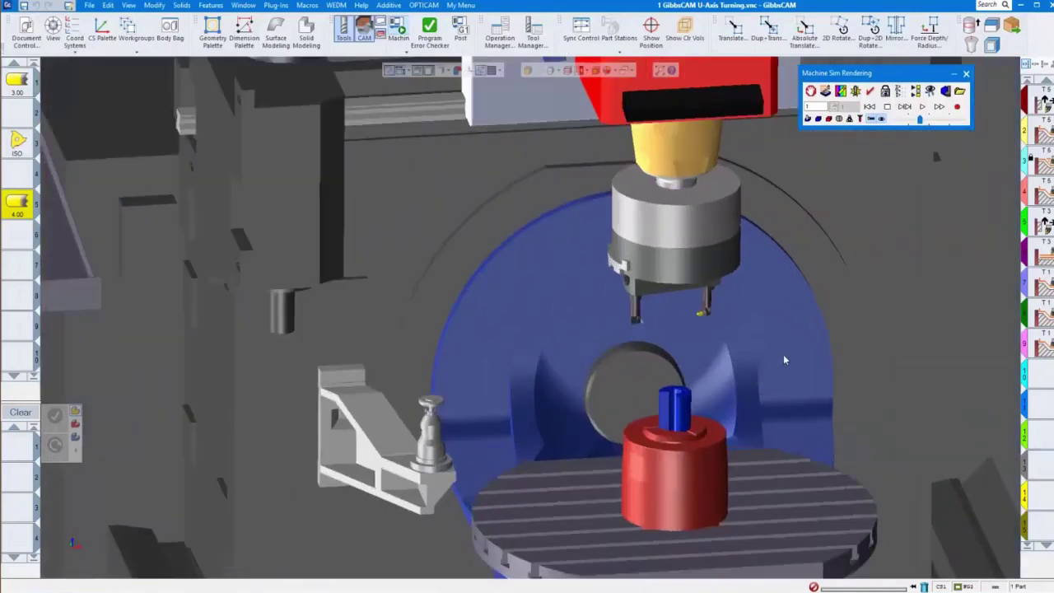
pyautogui.scroll(2, 783, 360)
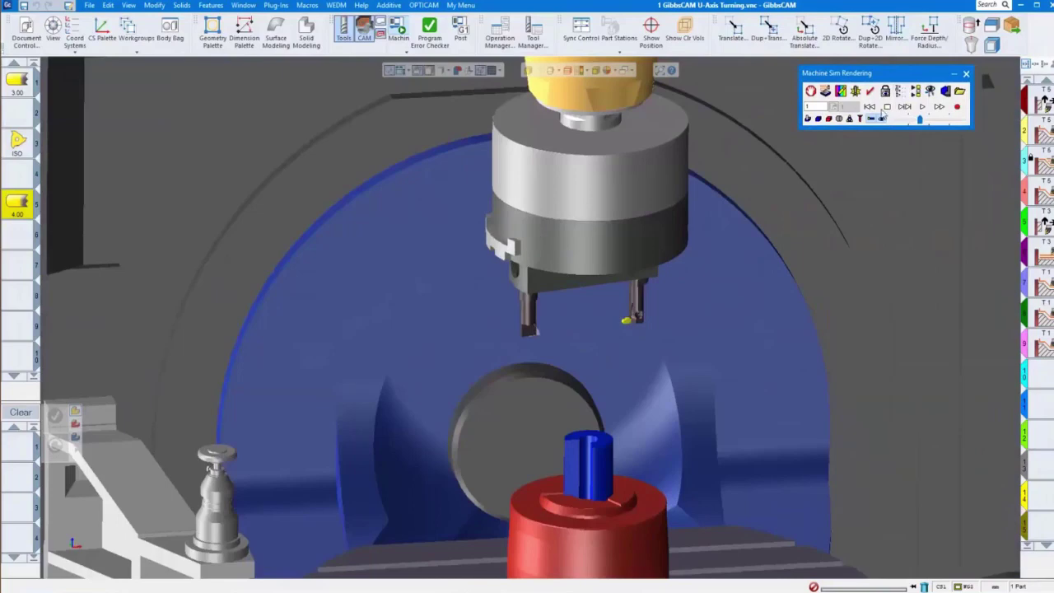
pyautogui.click(900, 93)
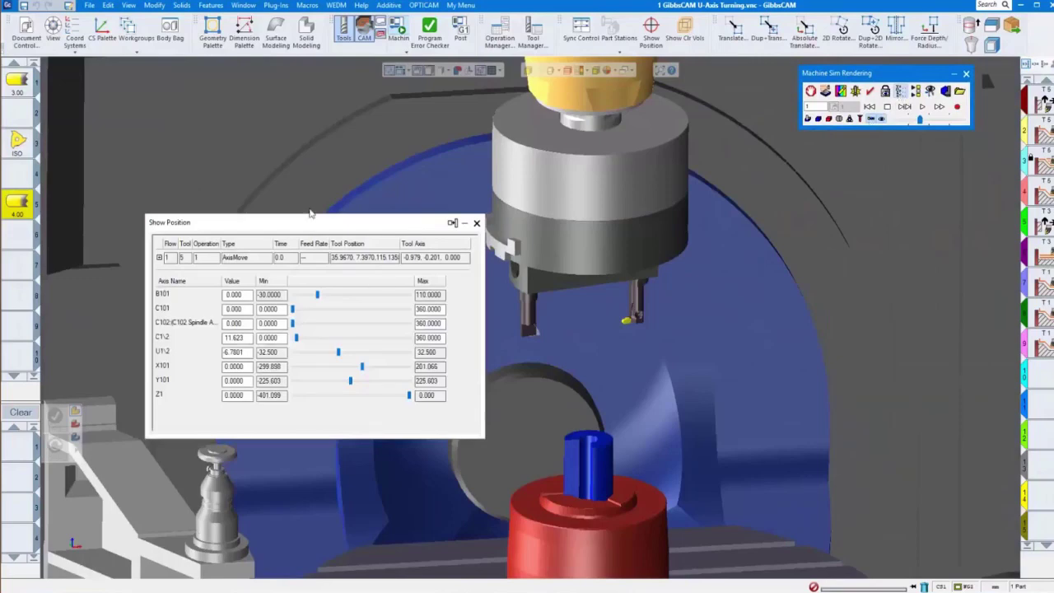
pyautogui.moveTo(312, 221); pyautogui.dragTo(235, 107)
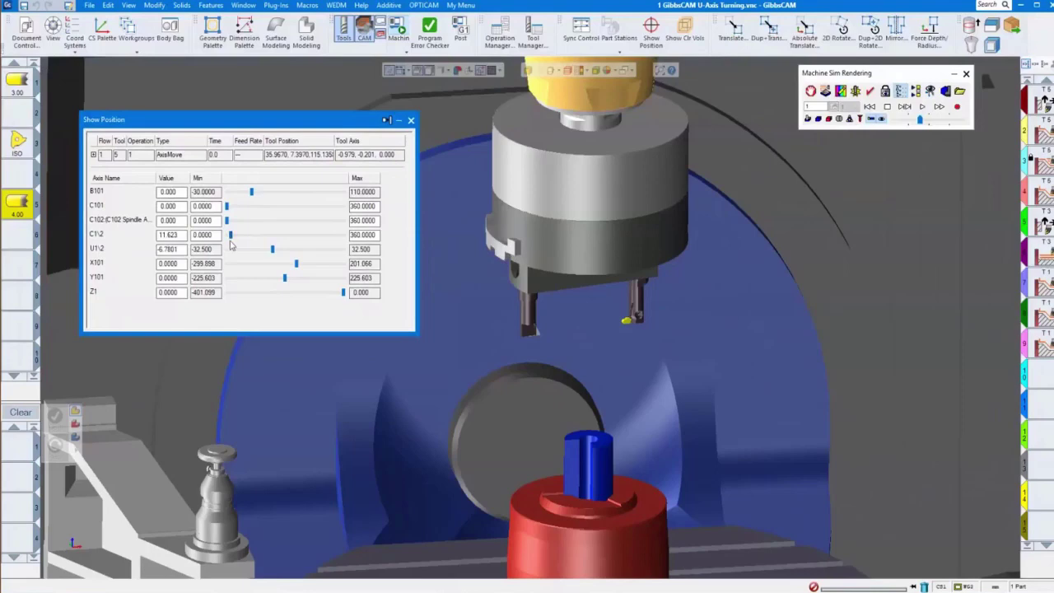
# Jog the U1\2 axis to about -13.38 and the C1\2 axis to 0, then close the axis position read-out
pyautogui.moveTo(273, 249); pyautogui.dragTo(261, 270)
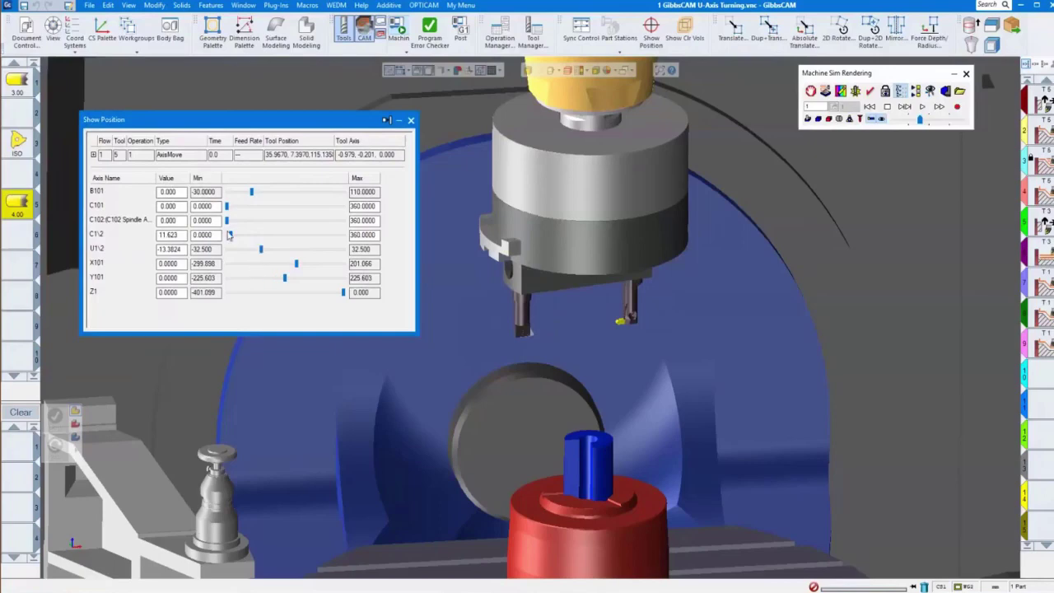
pyautogui.moveTo(231, 238)
pyautogui.mouseDown()
pyautogui.moveTo(323, 240)
pyautogui.moveTo(212, 233)
pyautogui.mouseUp()
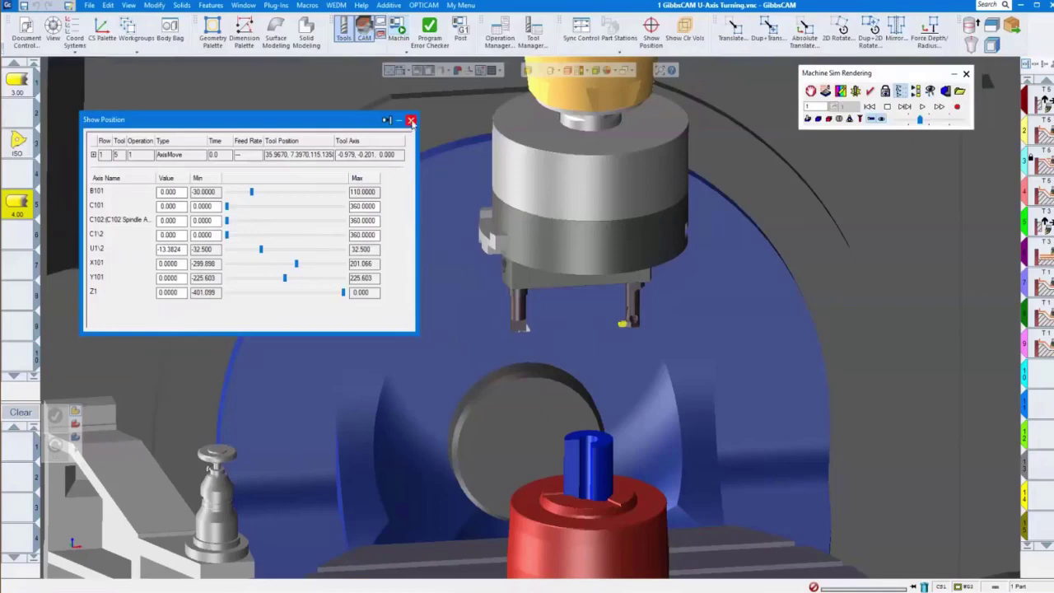
pyautogui.click(411, 121)
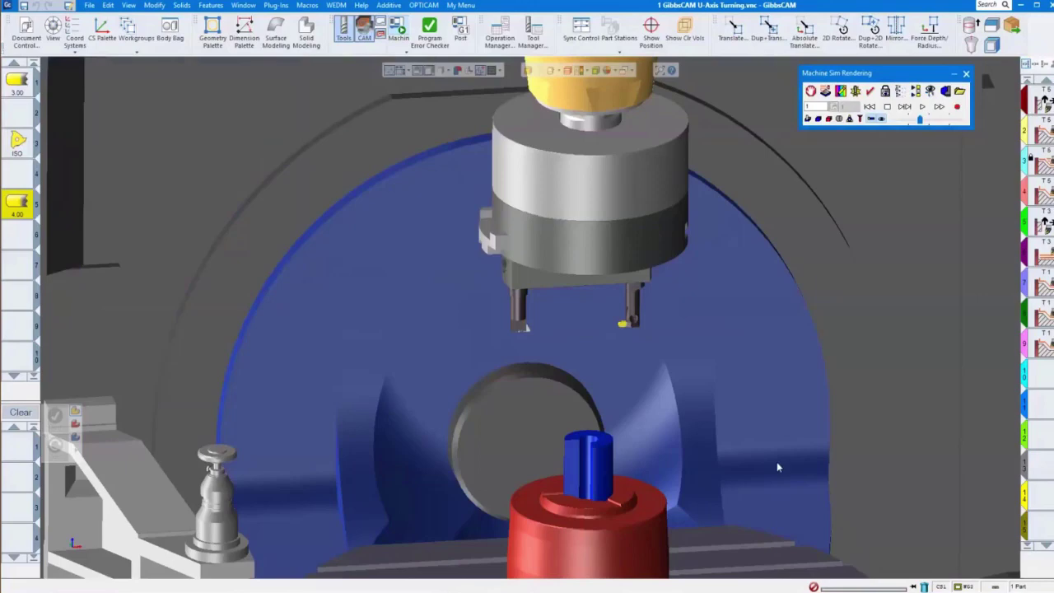
# Start the machine simulation at a reduced playback speed with the facing head and workpiece in view
pyautogui.moveTo(731, 455); pyautogui.dragTo(760, 384, button='middle')
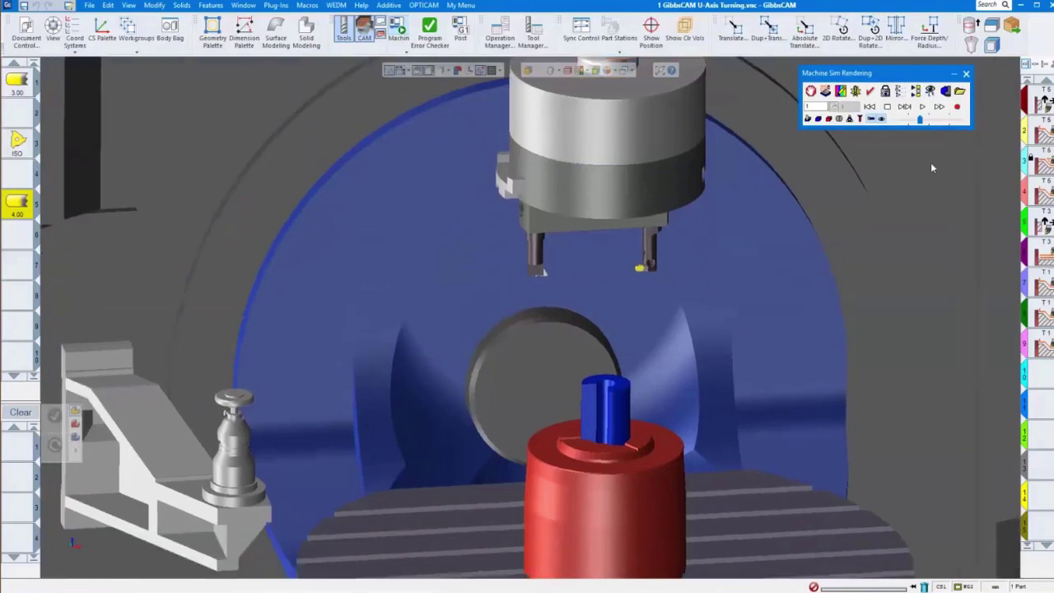
pyautogui.click(909, 119)
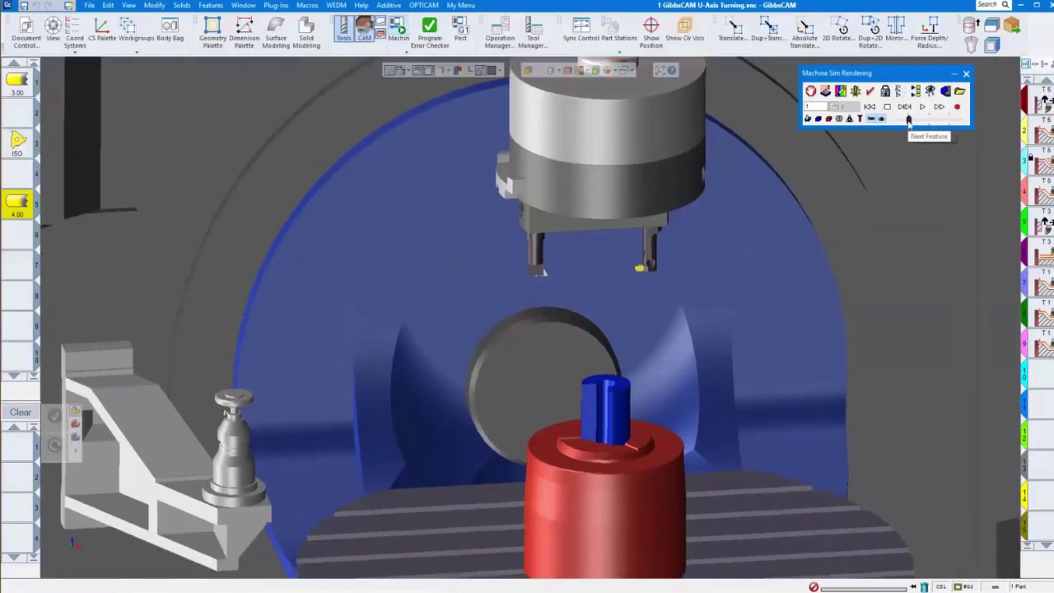
pyautogui.click(923, 107)
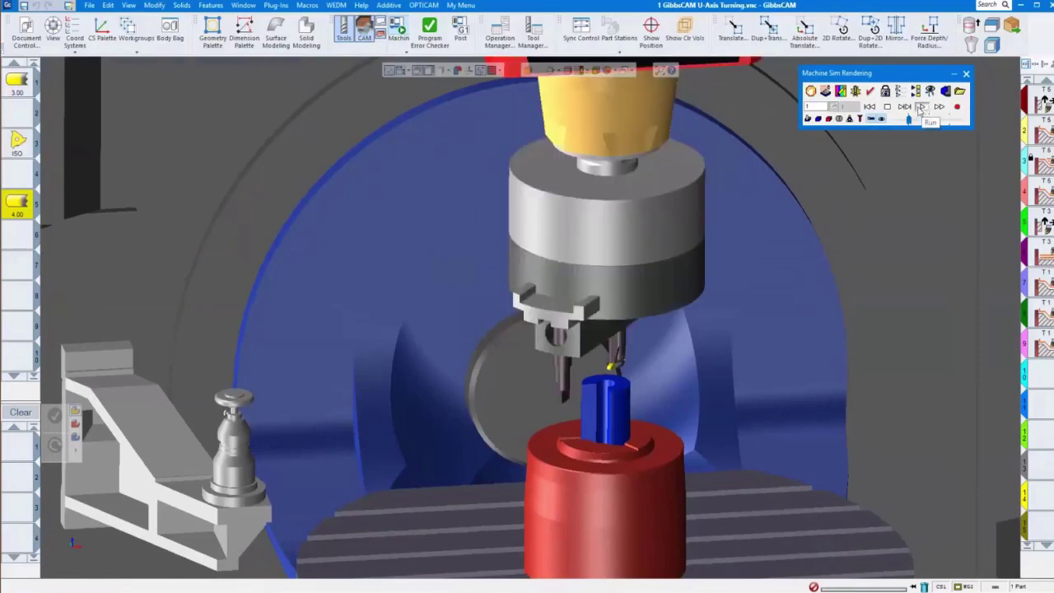
pyautogui.click(920, 121)
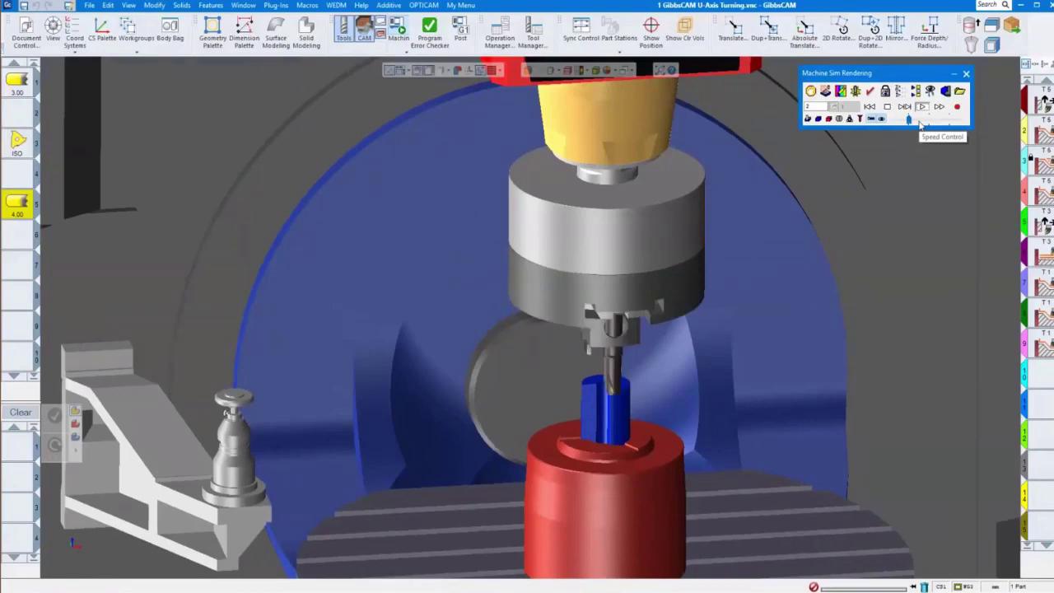
# Raise the playback speed in stages to near maximum while examining the outside turning cuts, then stop the simulation at operation 4
pyautogui.click(927, 121)
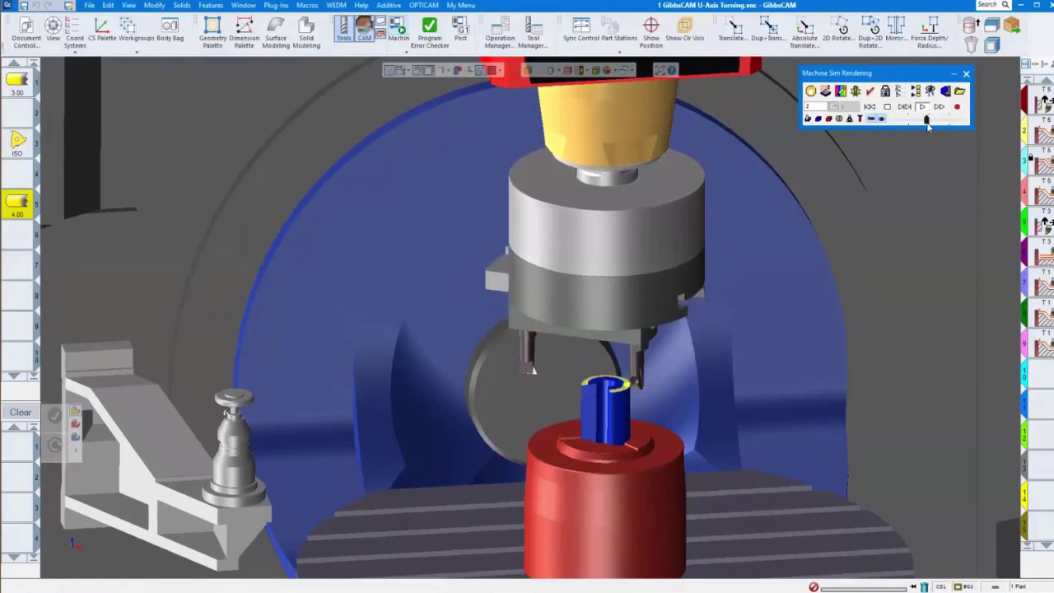
pyautogui.scroll(5, 692, 504)
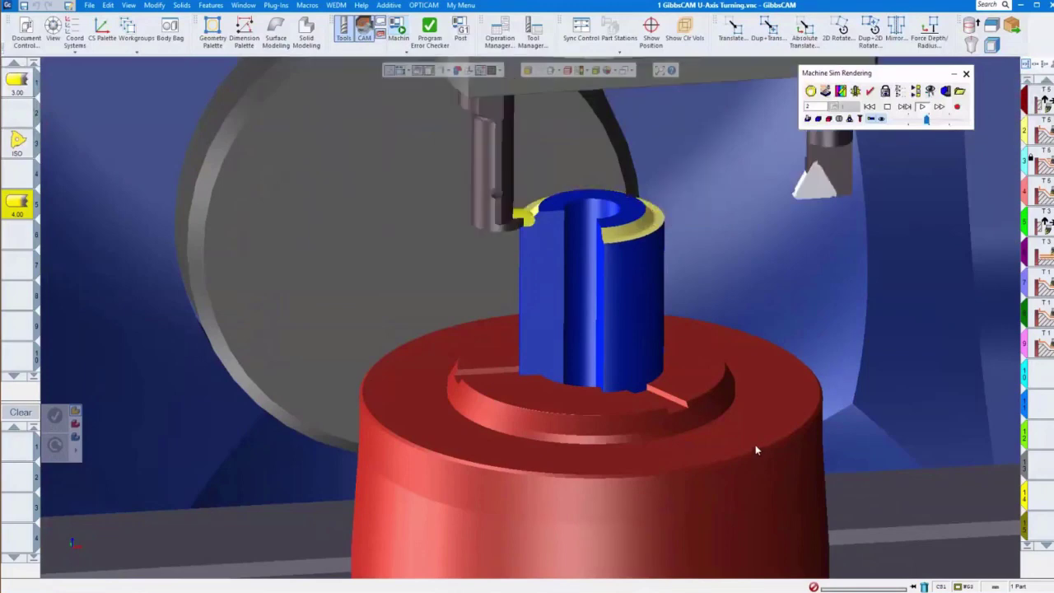
pyautogui.scroll(-4, 757, 419)
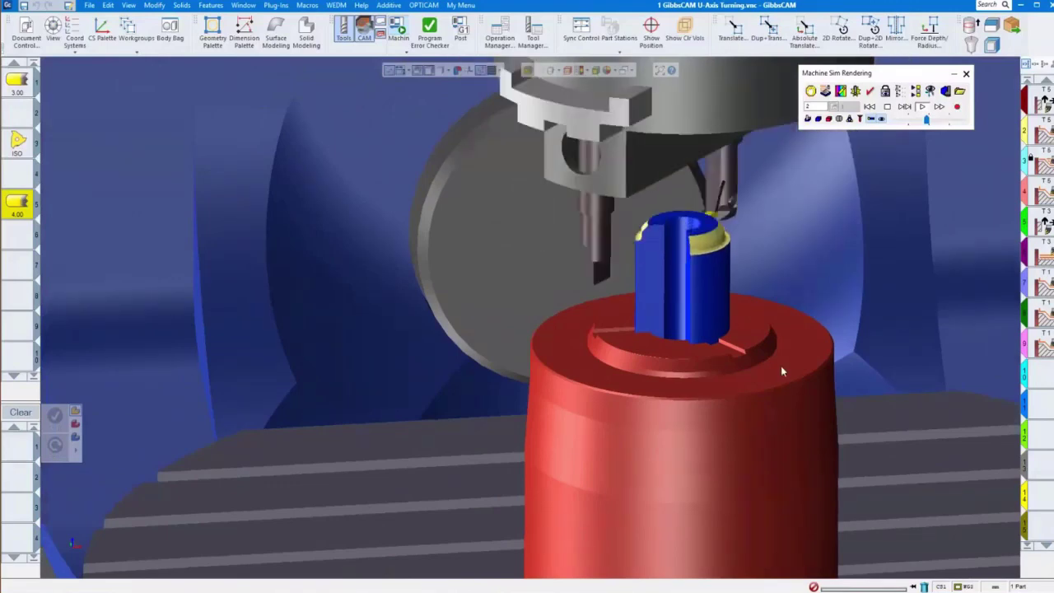
pyautogui.click(945, 120)
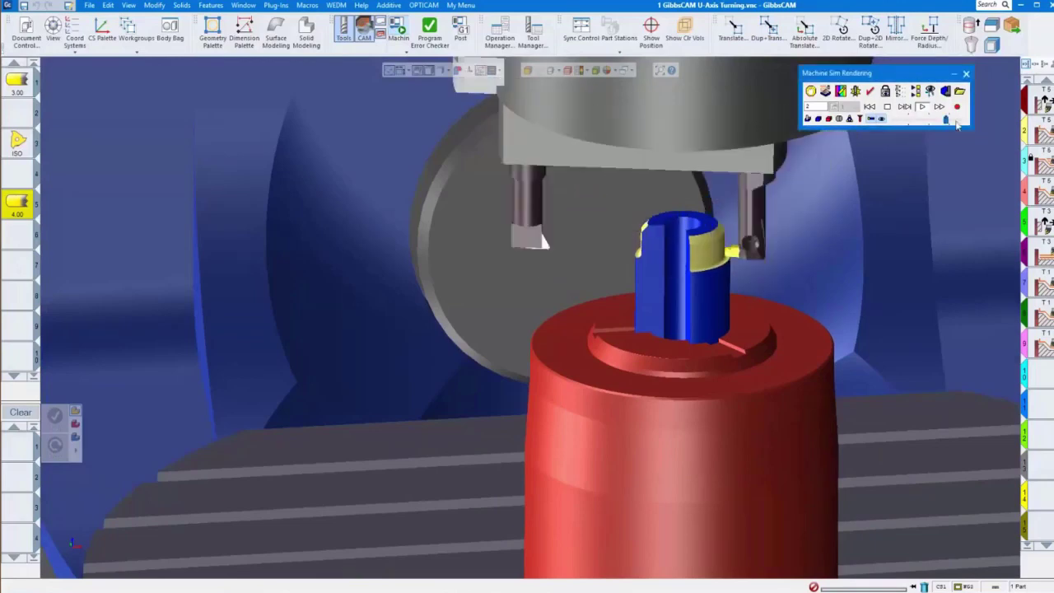
pyautogui.click(955, 123)
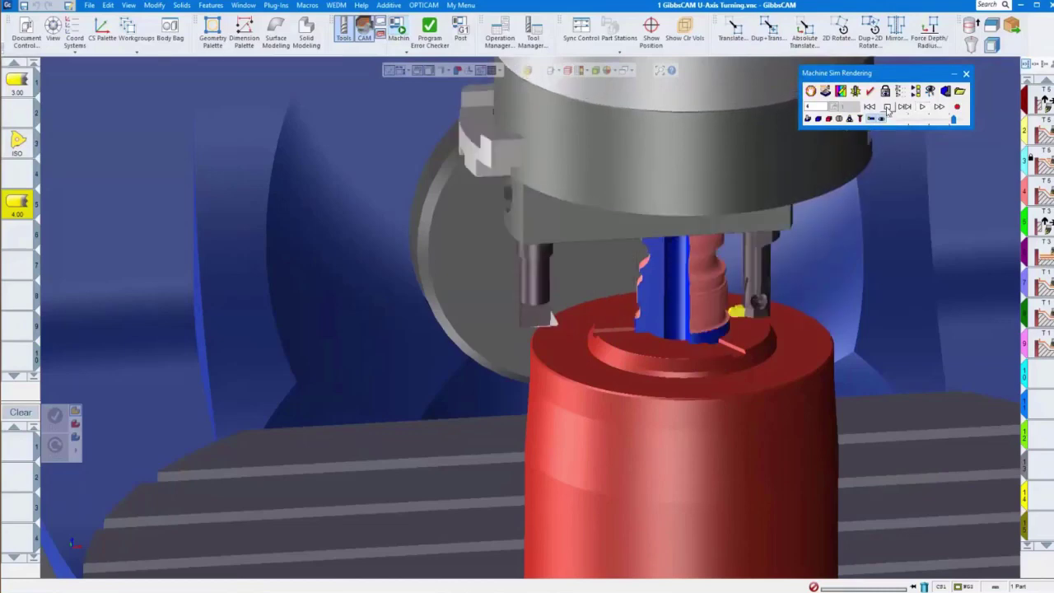
pyautogui.click(888, 108)
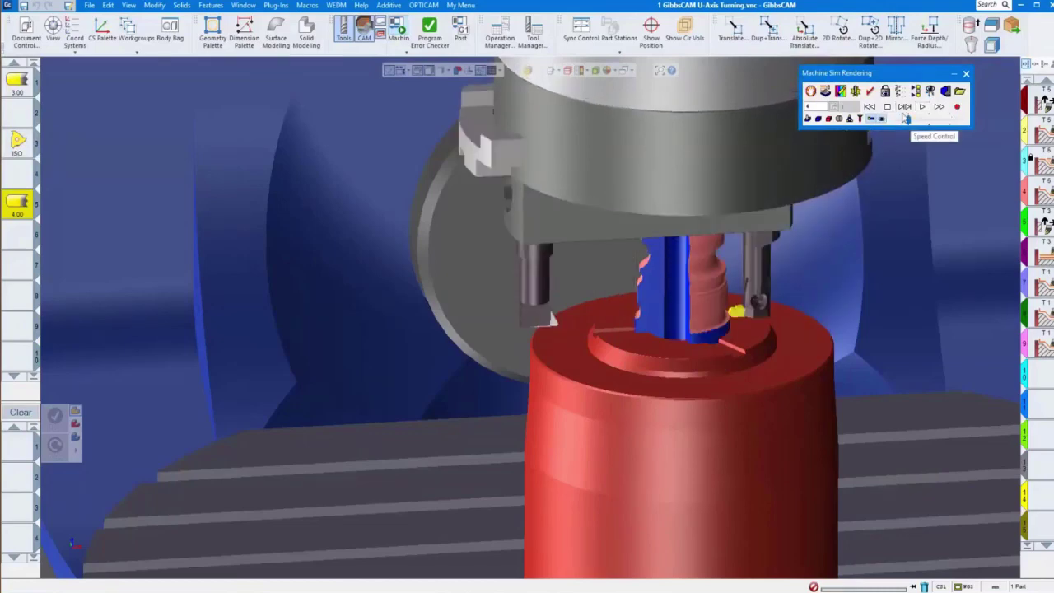
# Resume the simulation from operation 4 at a reduced playback speed with the whole workholding and table in view
pyautogui.scroll(-3, 787, 401)
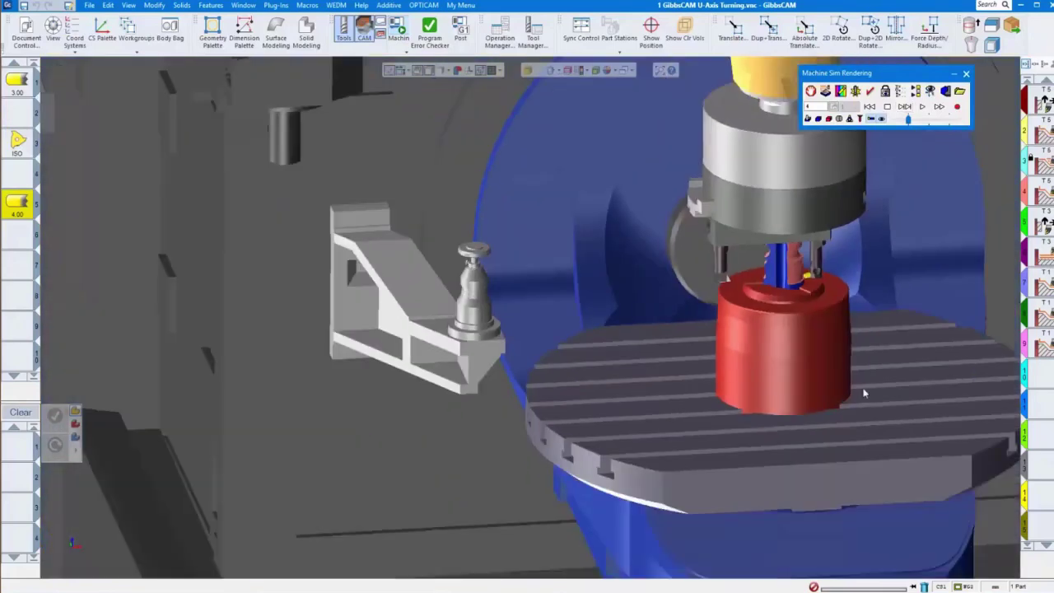
pyautogui.moveTo(817, 401); pyautogui.dragTo(760, 436, button='middle')
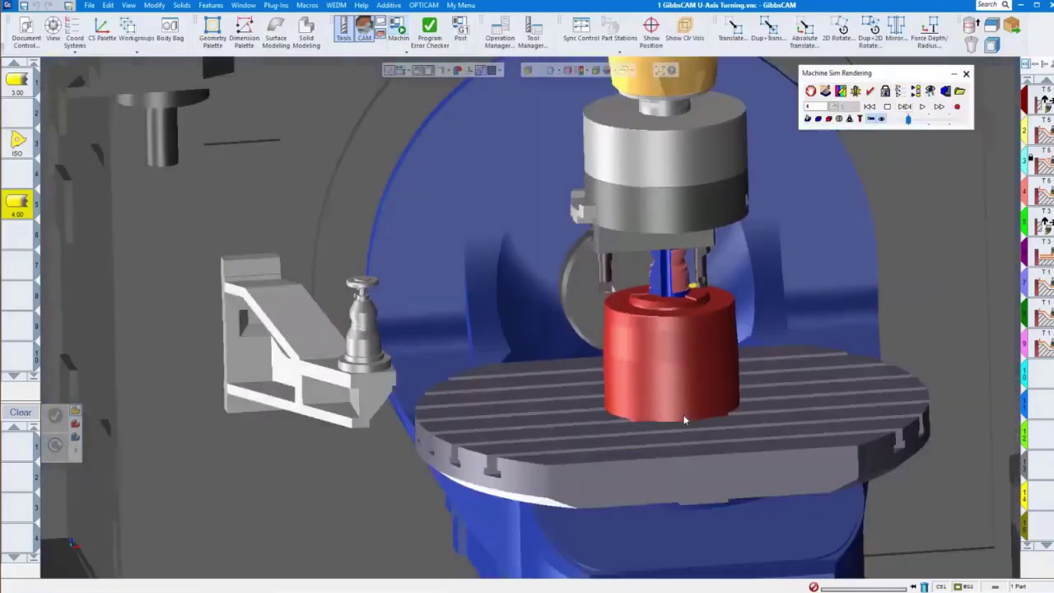
pyautogui.click(905, 107)
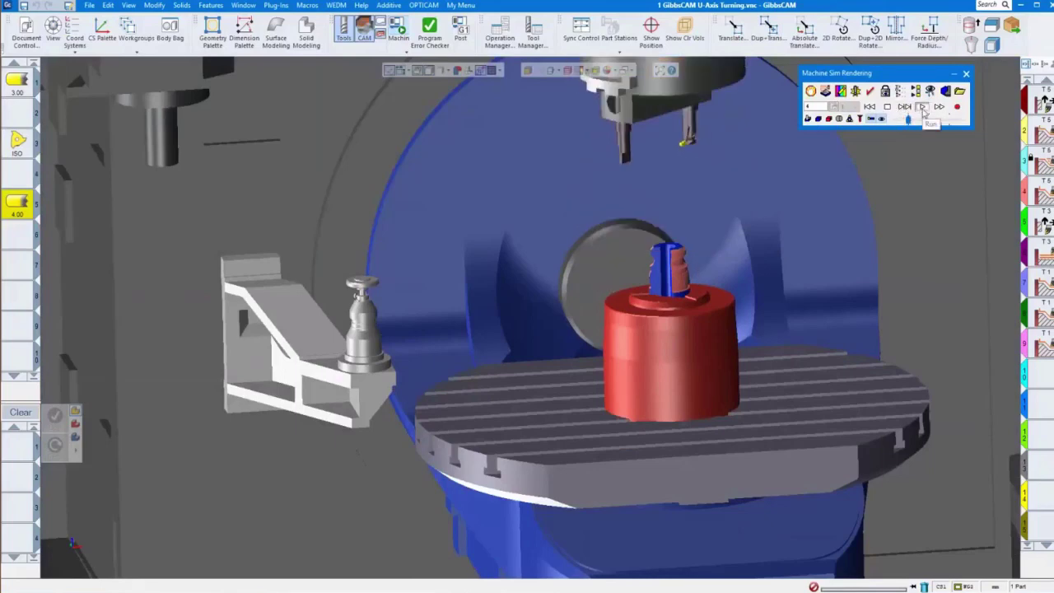
pyautogui.click(922, 107)
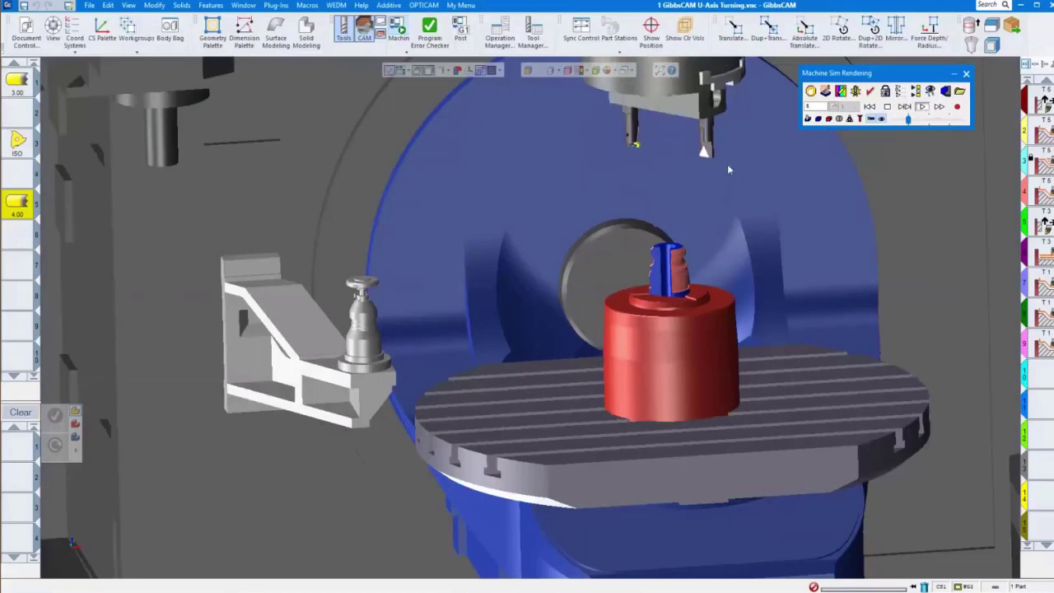
# Speed up the playback for the ISO threading tool in operation 6 and examine the threaded section up close
pyautogui.moveTo(17, 148)
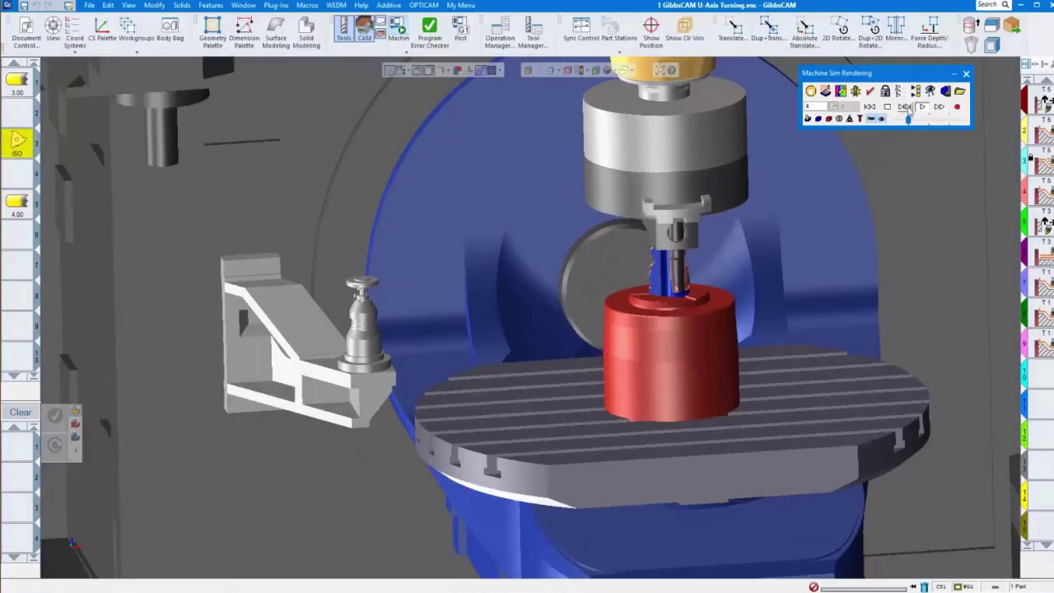
pyautogui.click(927, 120)
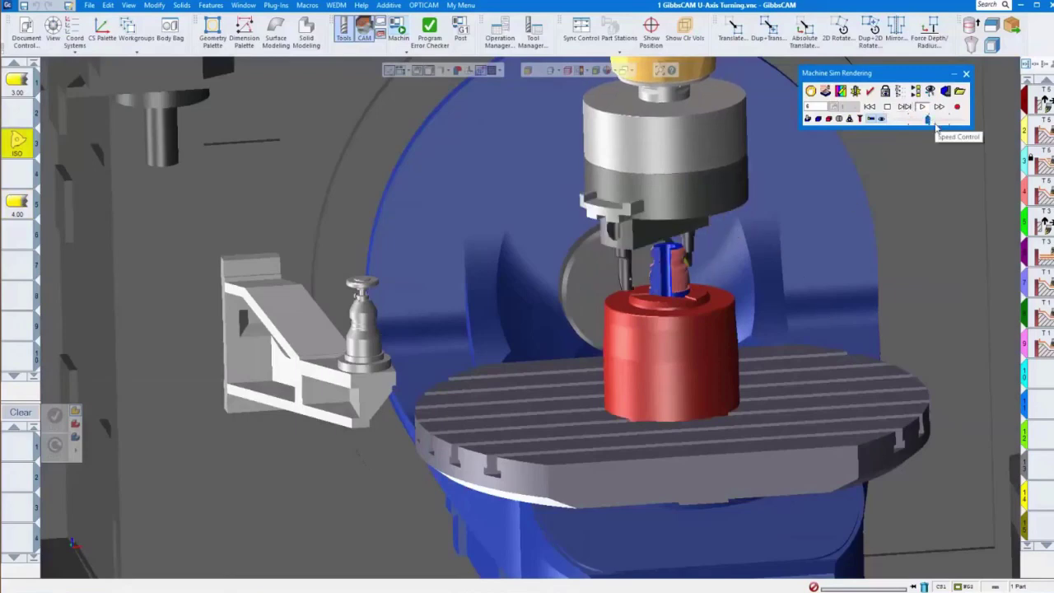
pyautogui.click(943, 120)
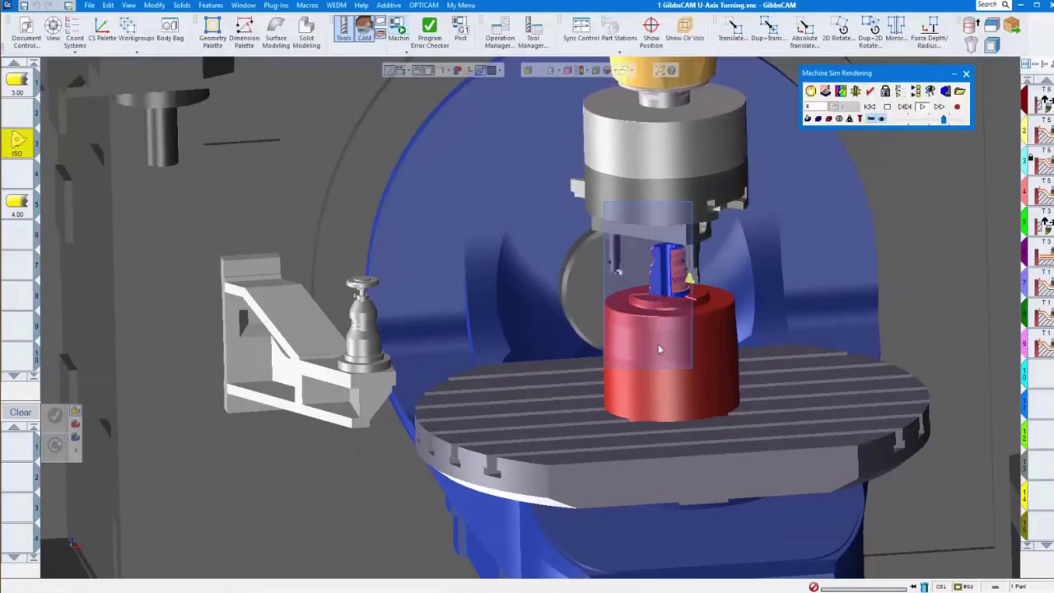
pyautogui.scroll(5, 770, 359)
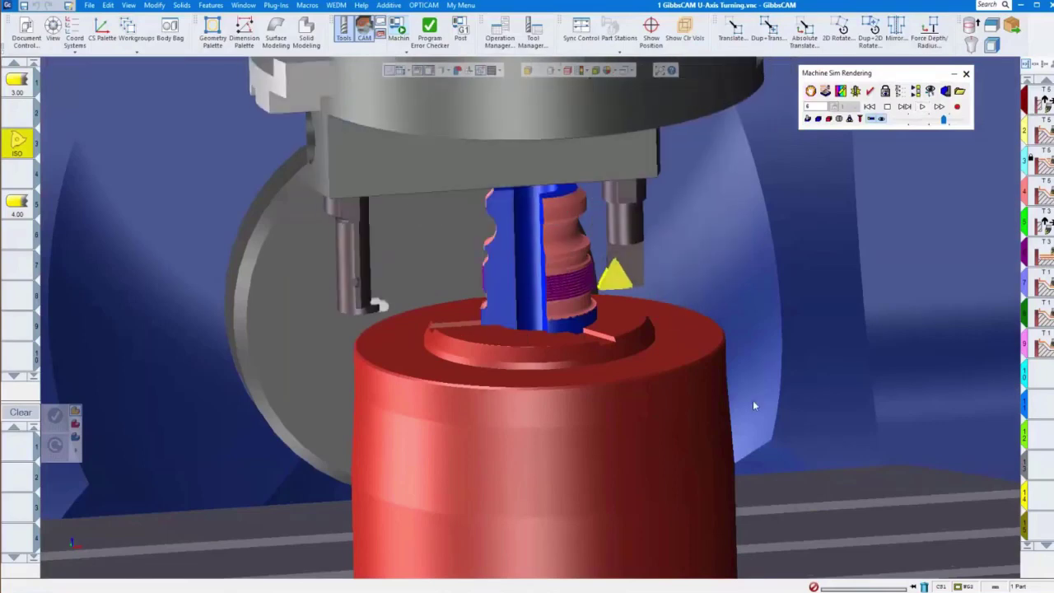
pyautogui.scroll(-5, 866, 283)
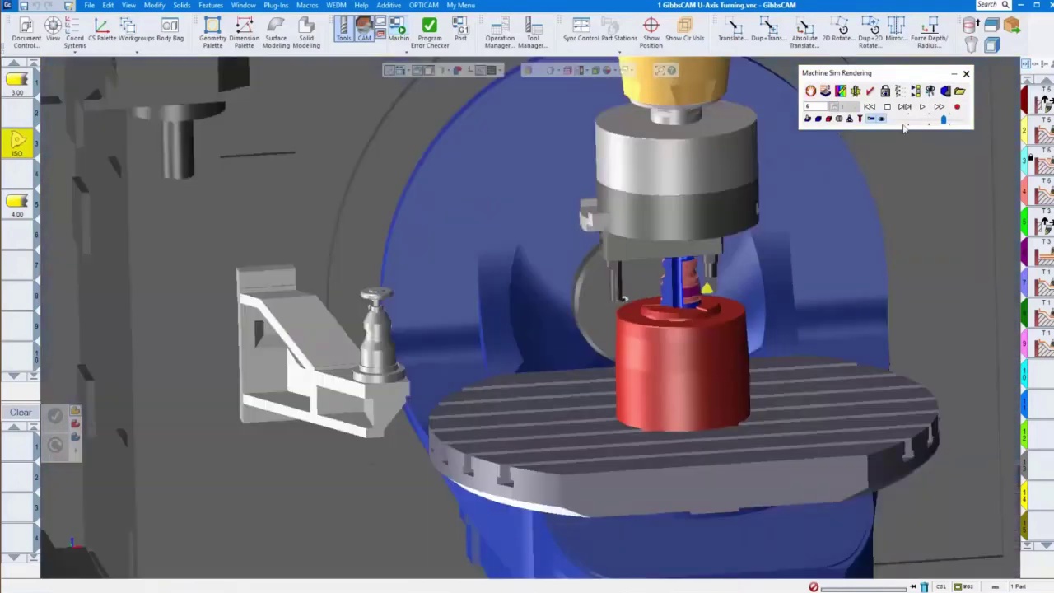
# Resume the simulation into operation 7 at a moderate speed, examine the tool entering the workpiece bore, and raise the playback speed
pyautogui.click(921, 108)
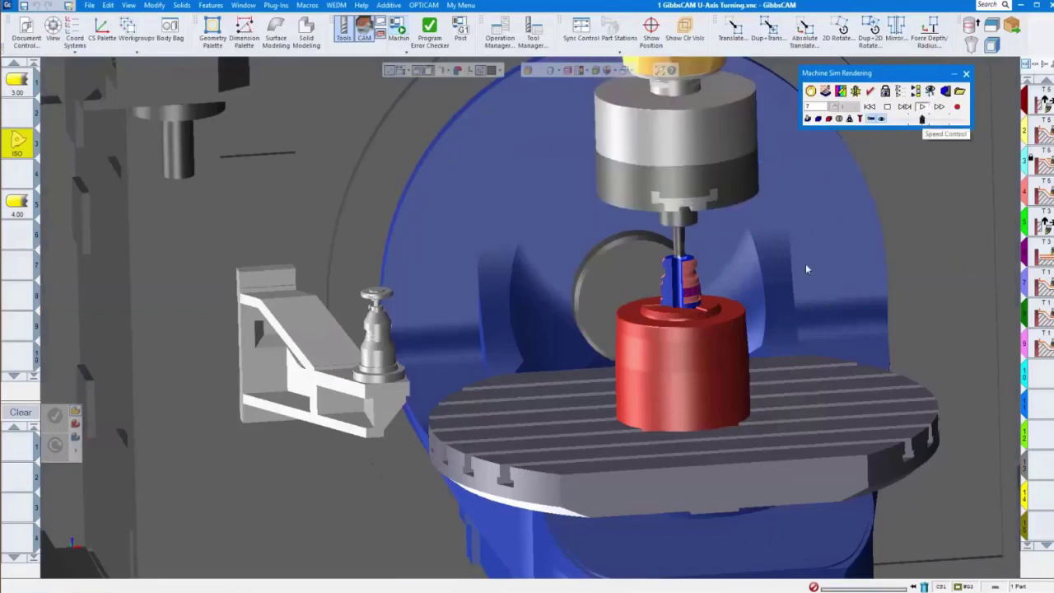
pyautogui.moveTo(616, 417); pyautogui.dragTo(707, 227, button='middle')
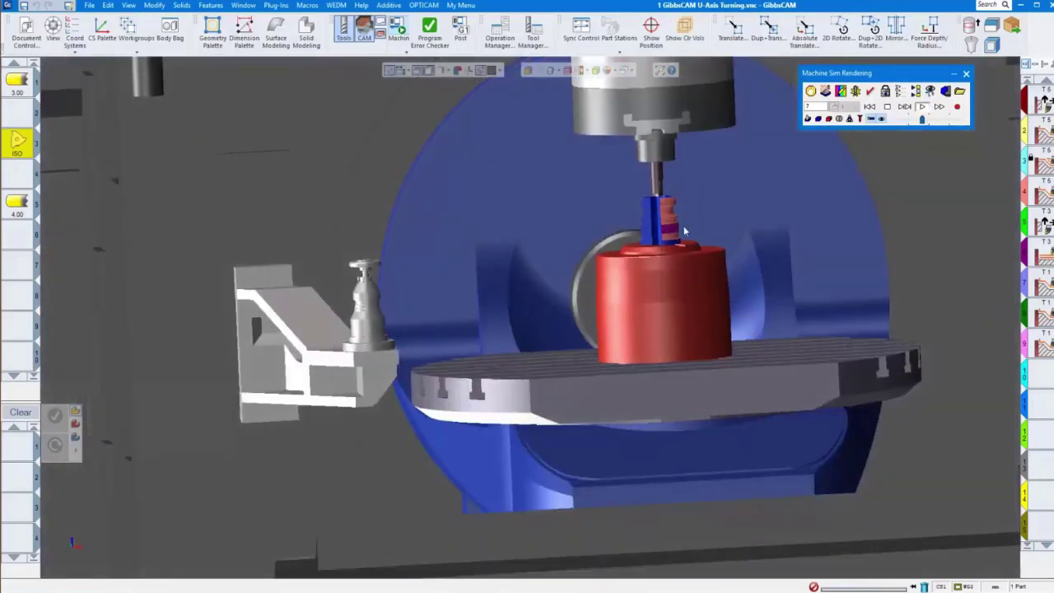
pyautogui.scroll(5, 750, 275)
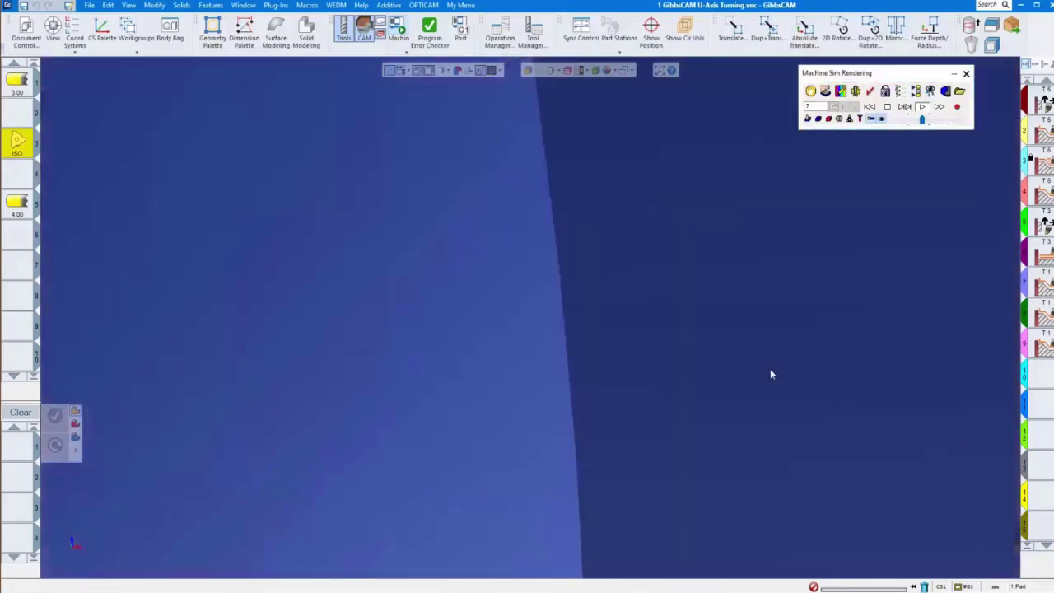
pyautogui.scroll(-6, 779, 312)
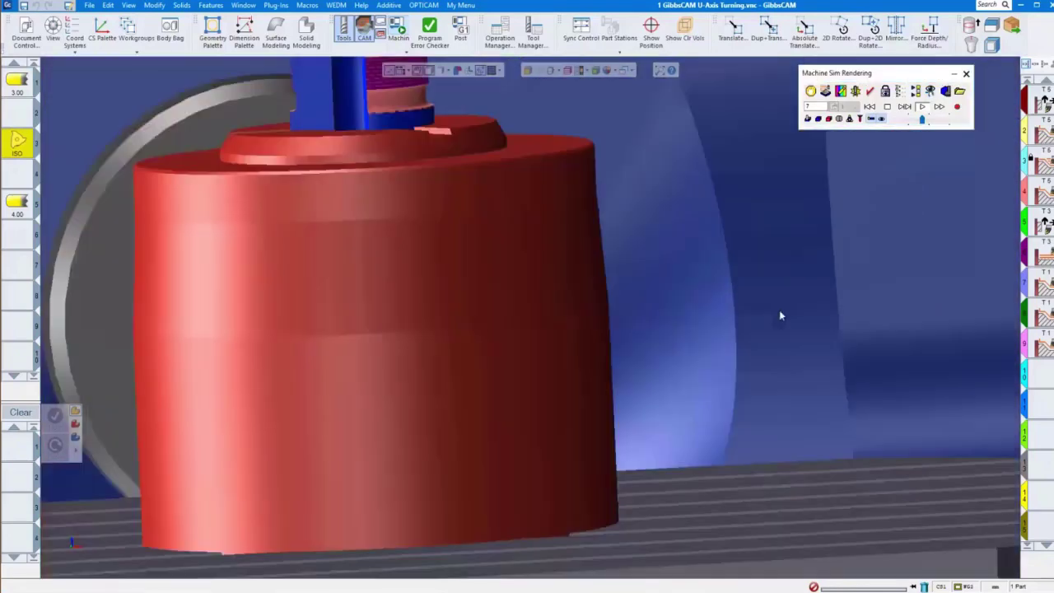
pyautogui.scroll(-3, 781, 316)
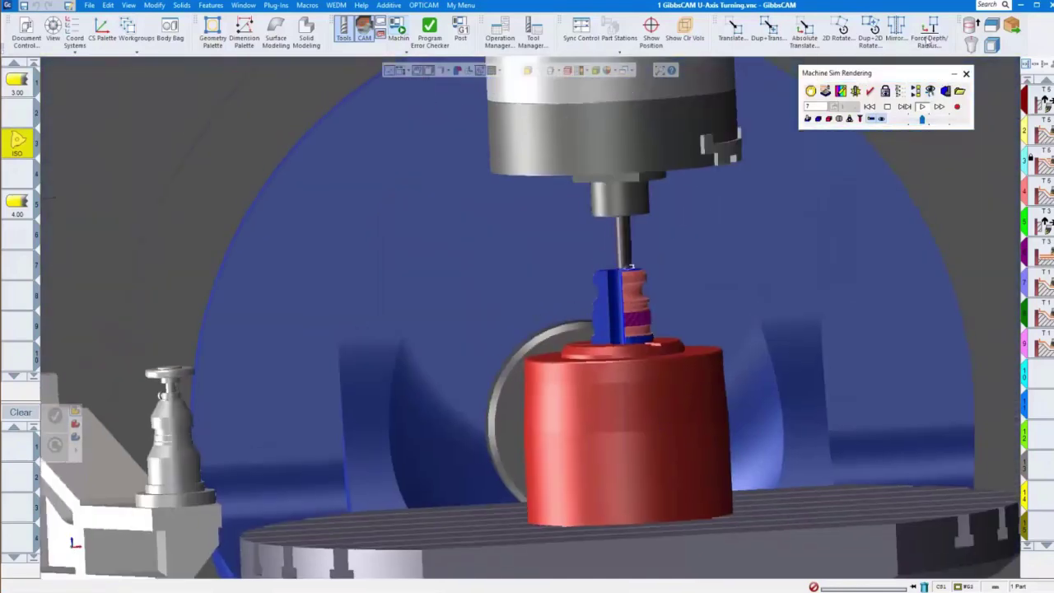
pyautogui.moveTo(922, 119); pyautogui.dragTo(938, 121)
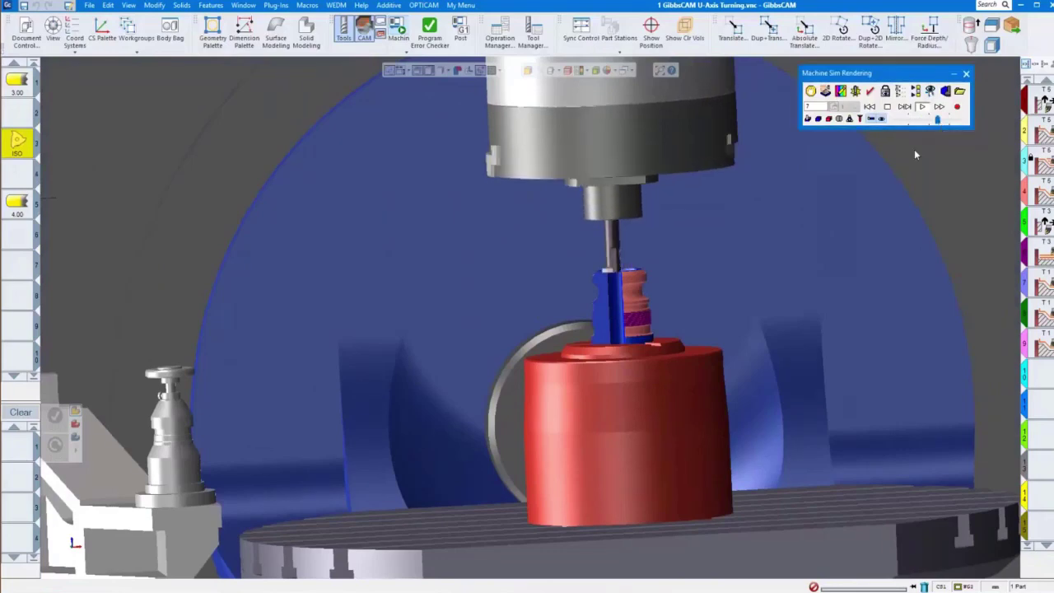
pyautogui.scroll(2, 419, 421)
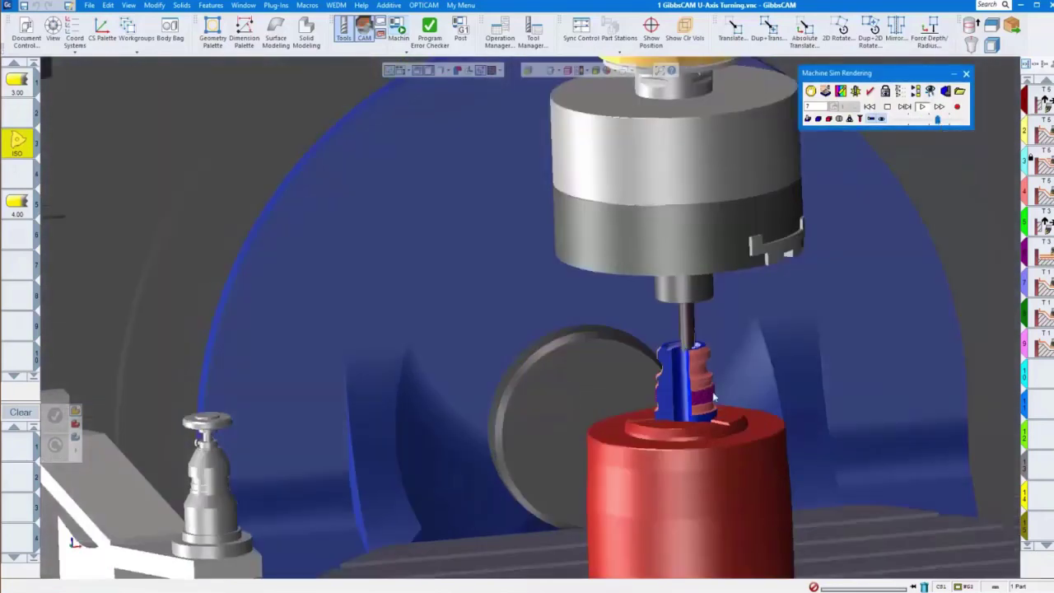
# Examine the boring cut of operation 7 up close and check the machine axis positions during playback
pyautogui.scroll(3, 446, 409)
pyautogui.moveTo(446, 409); pyautogui.dragTo(407, 308, button='middle')
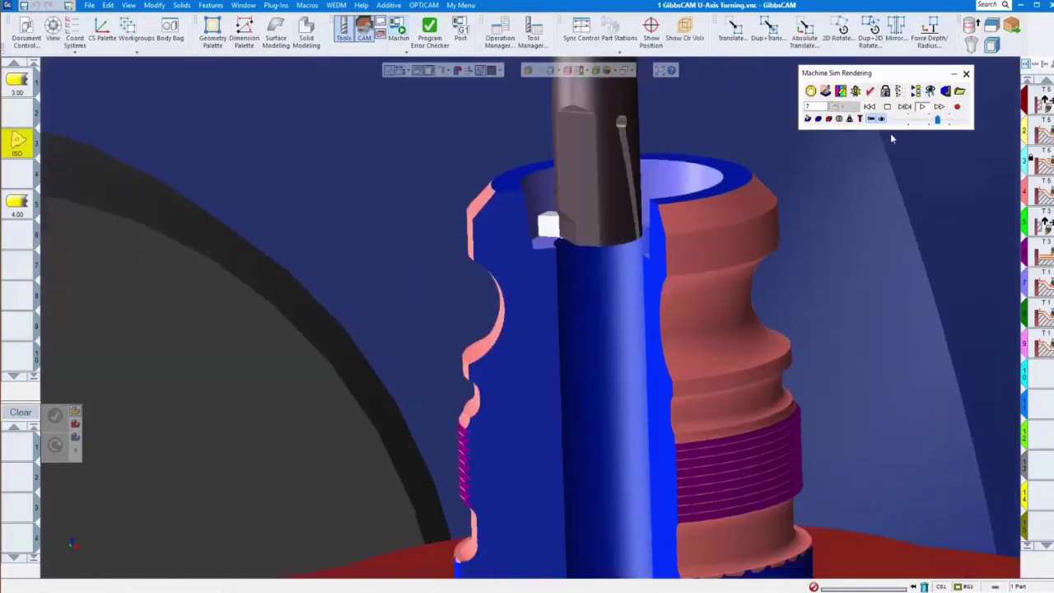
pyautogui.click(900, 92)
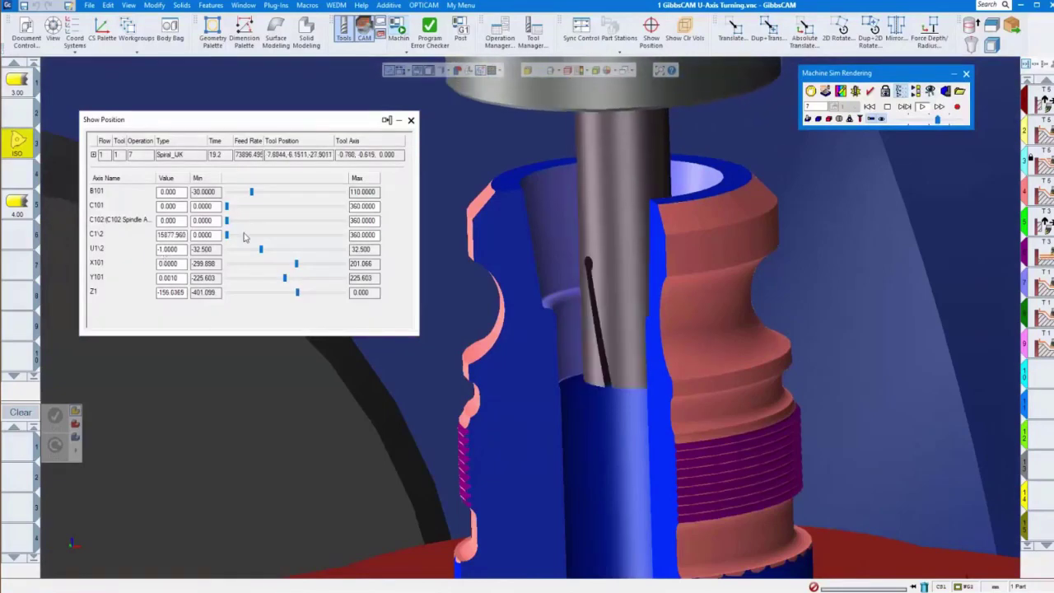
pyautogui.click(411, 121)
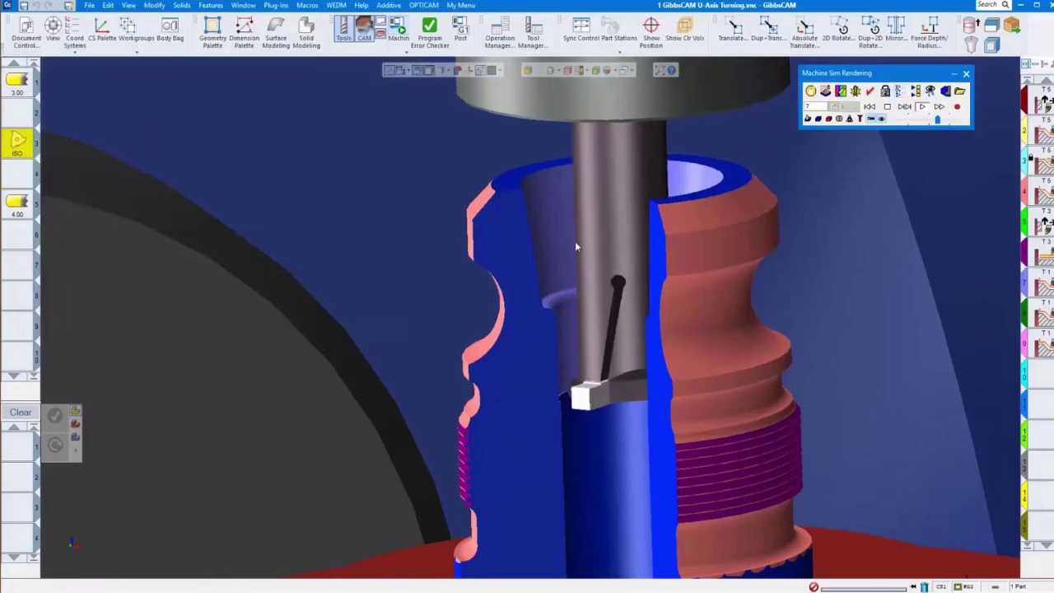
# Watch the internal cuts in operation 8 with the whole facing head and table in view, then close the machine simulation
pyautogui.scroll(-3, 575, 393)
pyautogui.scroll(-2, 574, 392)
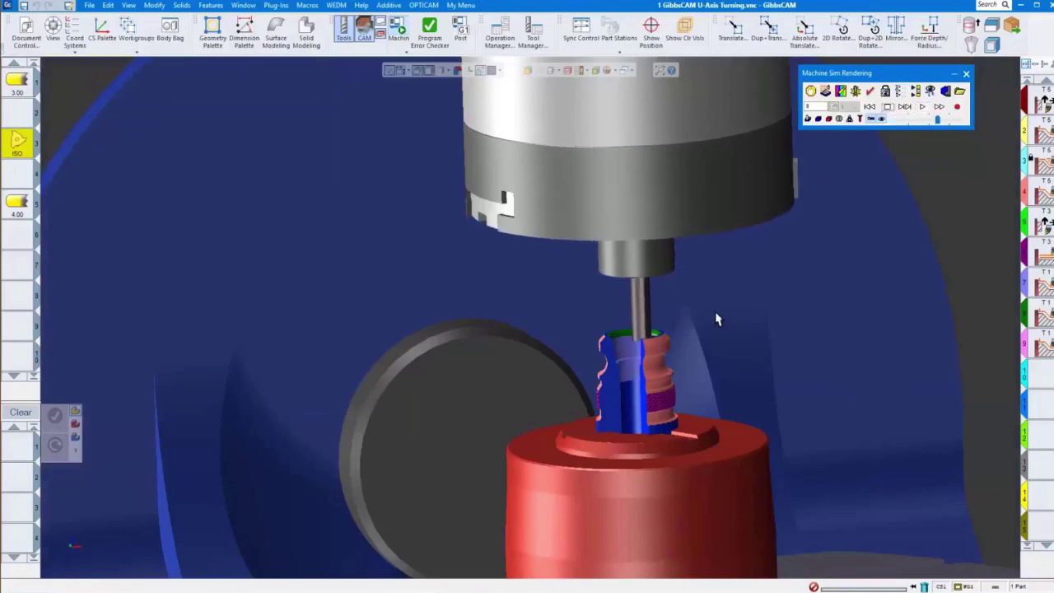
pyautogui.scroll(-5, 716, 318)
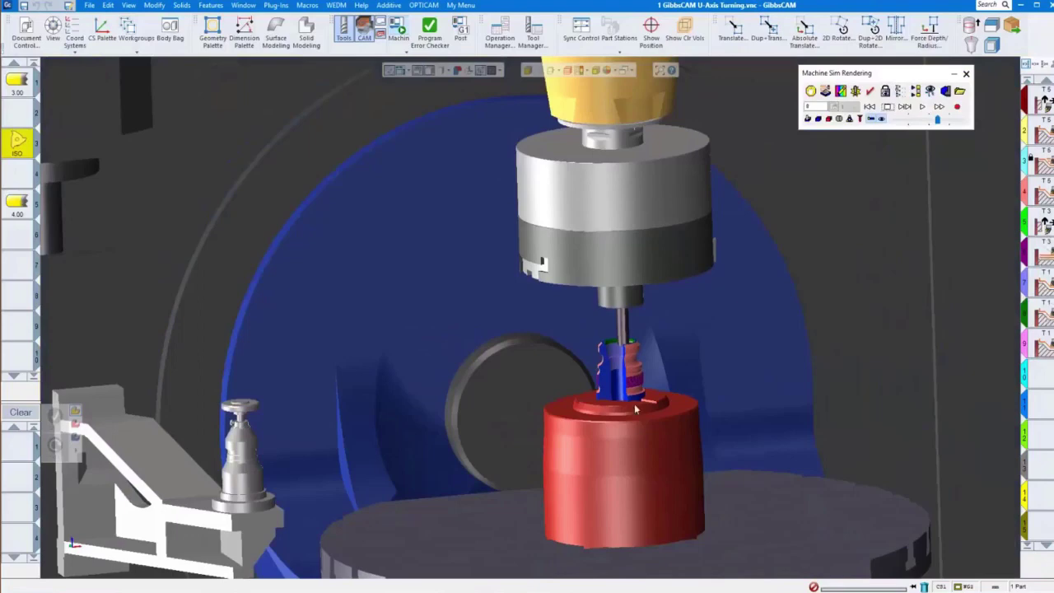
pyautogui.moveTo(23, 213)
pyautogui.click(967, 75)
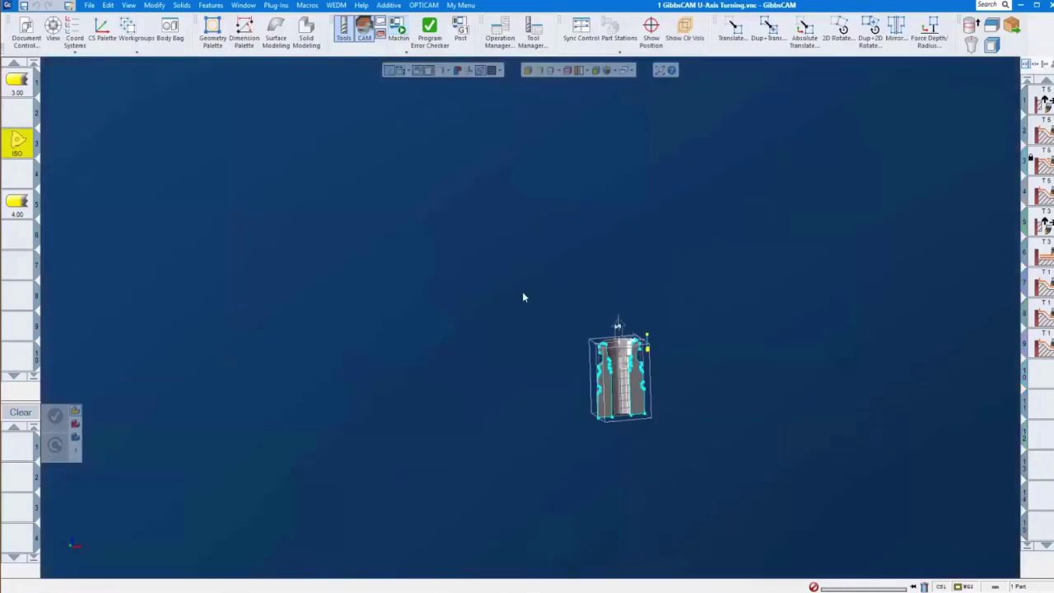
# Open the 4 mm wide grooving tool in tile 5 and examine its facing head assembly from below
pyautogui.moveTo(533, 251); pyautogui.dragTo(659, 455)
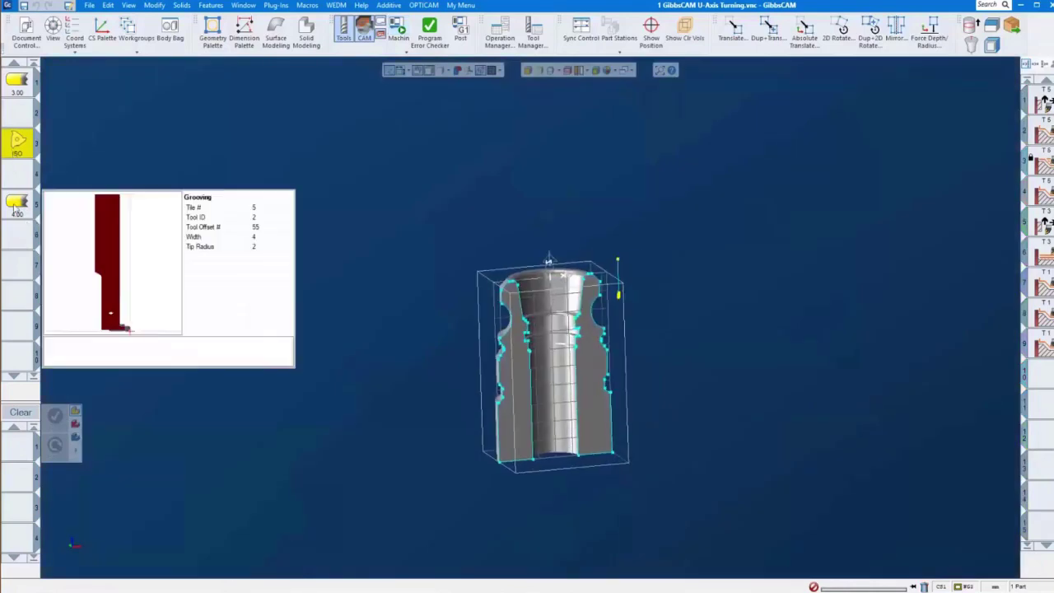
pyautogui.click(15, 209)
pyautogui.doubleClick(16, 209)
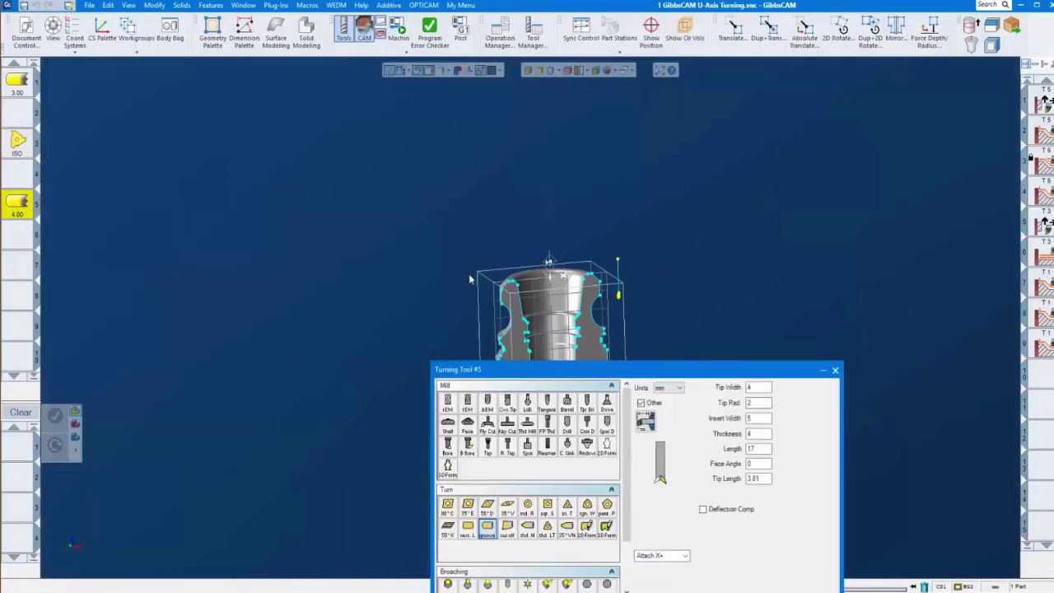
pyautogui.moveTo(613, 370); pyautogui.dragTo(295, 123)
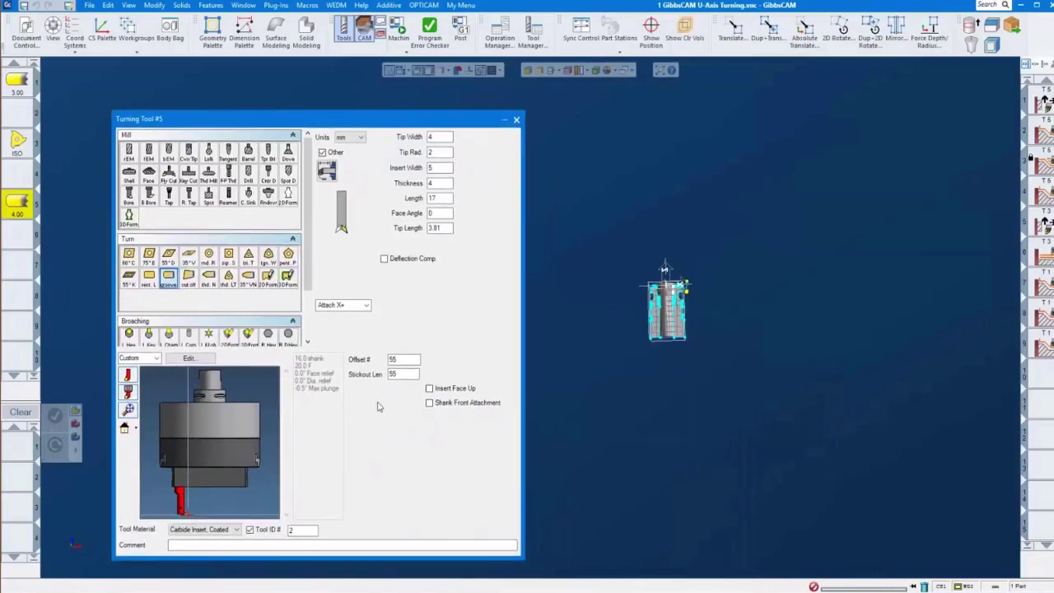
pyautogui.moveTo(220, 469); pyautogui.dragTo(229, 407)
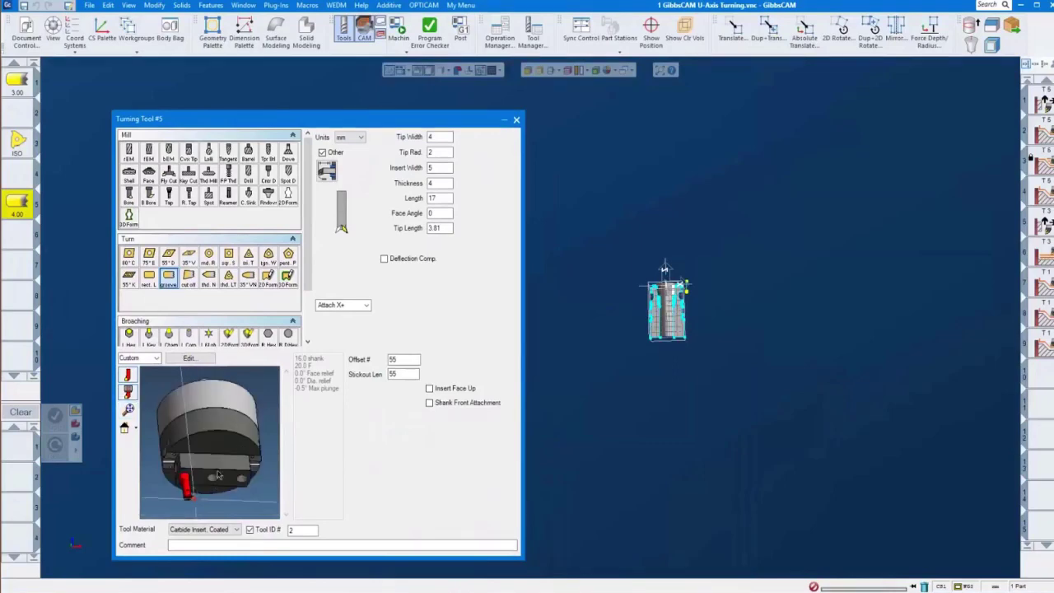
pyautogui.moveTo(202, 483); pyautogui.dragTo(217, 462)
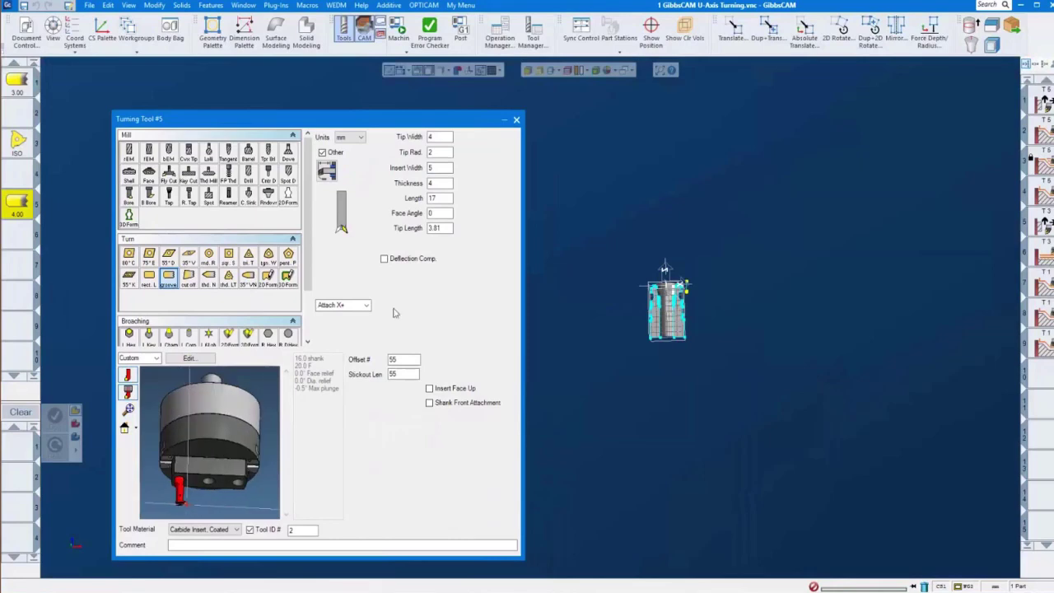
# Remove the U-Axis TA-T200 toolblock from tool 5's setup and close the tool definition
pyautogui.click(327, 170)
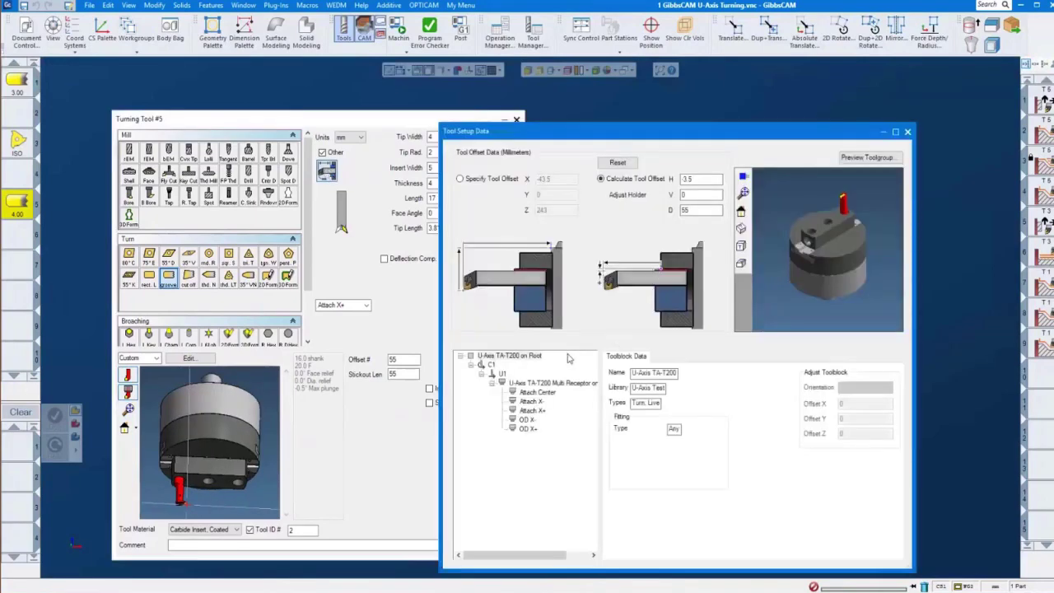
pyautogui.rightClick(512, 360)
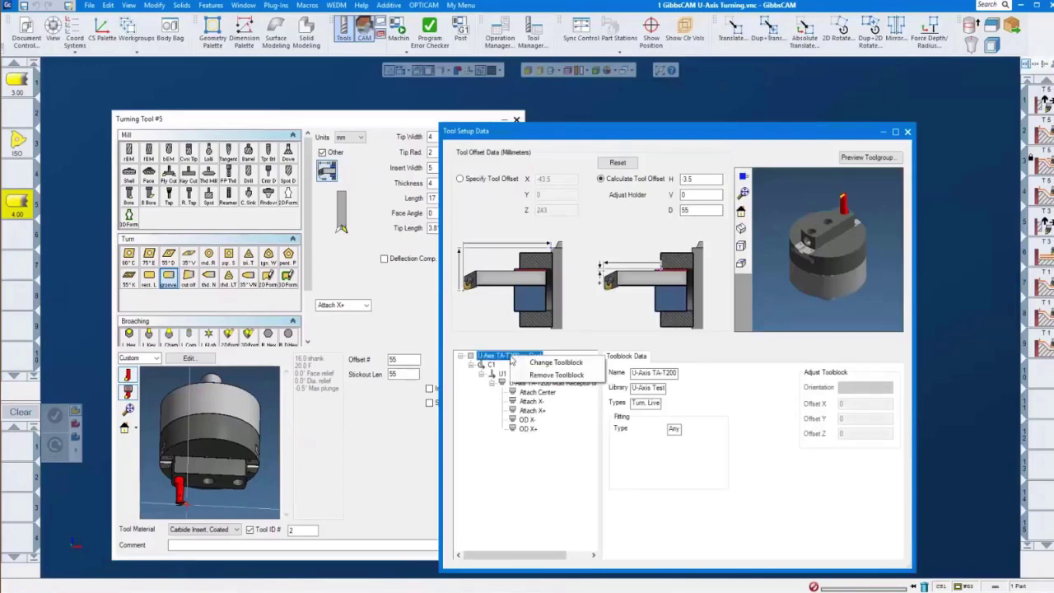
pyautogui.click(556, 375)
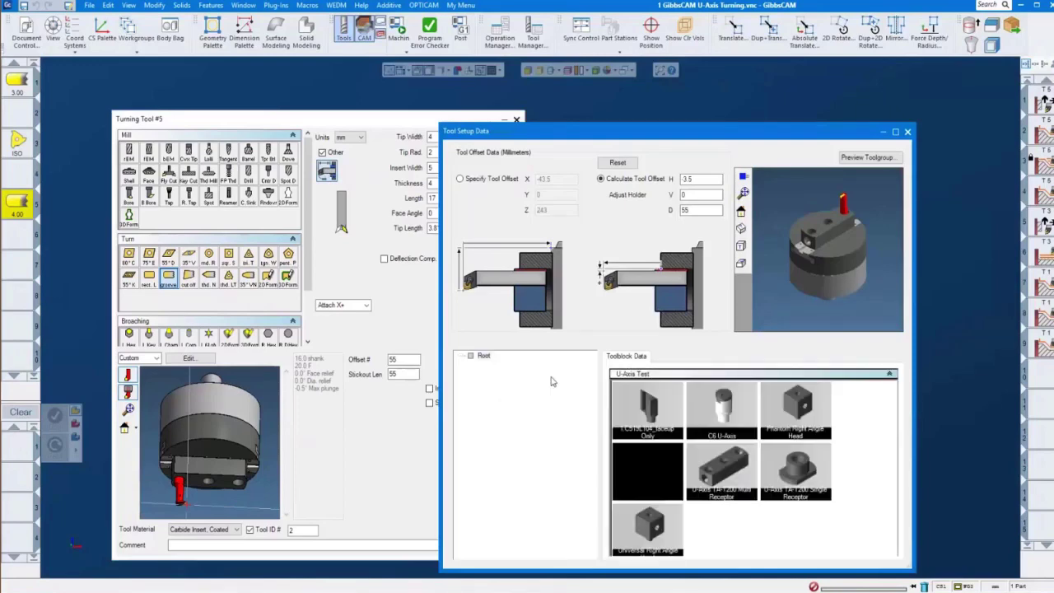
pyautogui.click(166, 446)
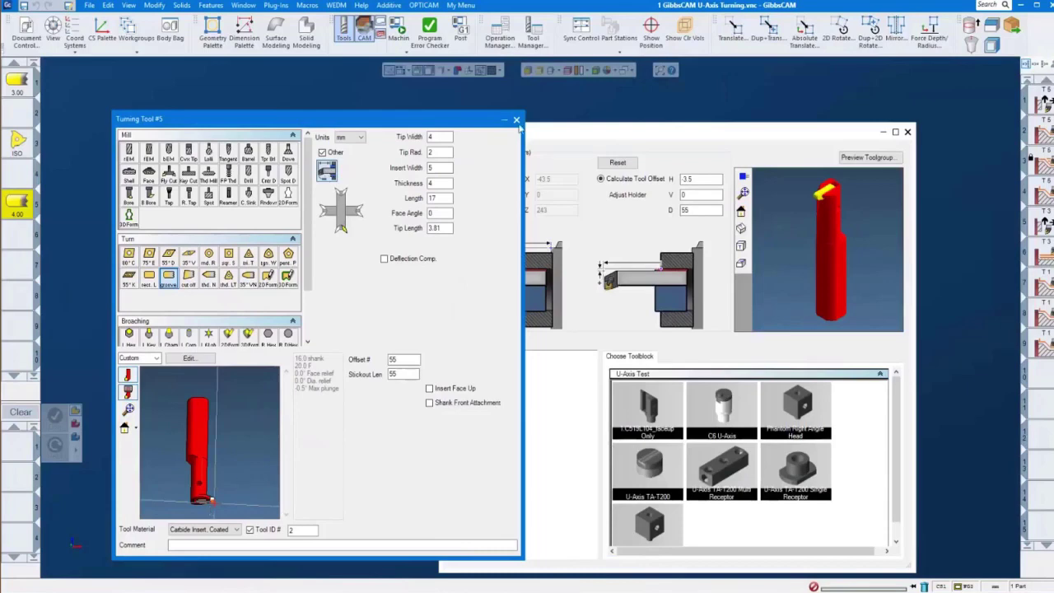
pyautogui.click(516, 120)
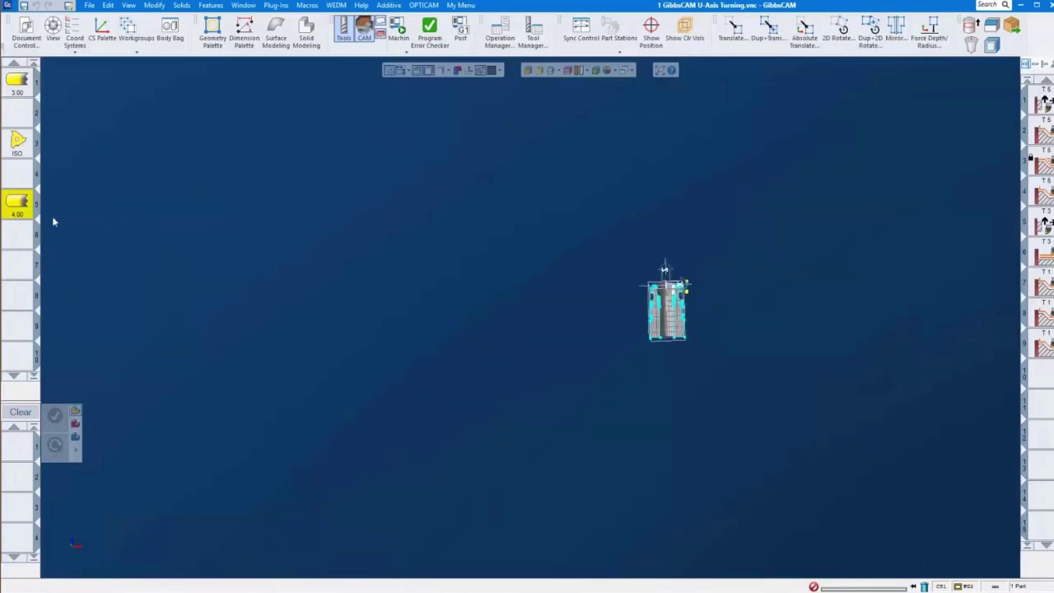
# Rebuild tool 5's holder with the U-Axis TA-T200 toolblock on Root and the U-Axis TA-T200 Multi Receptor on its Attach Any position
pyautogui.doubleClick(16, 202)
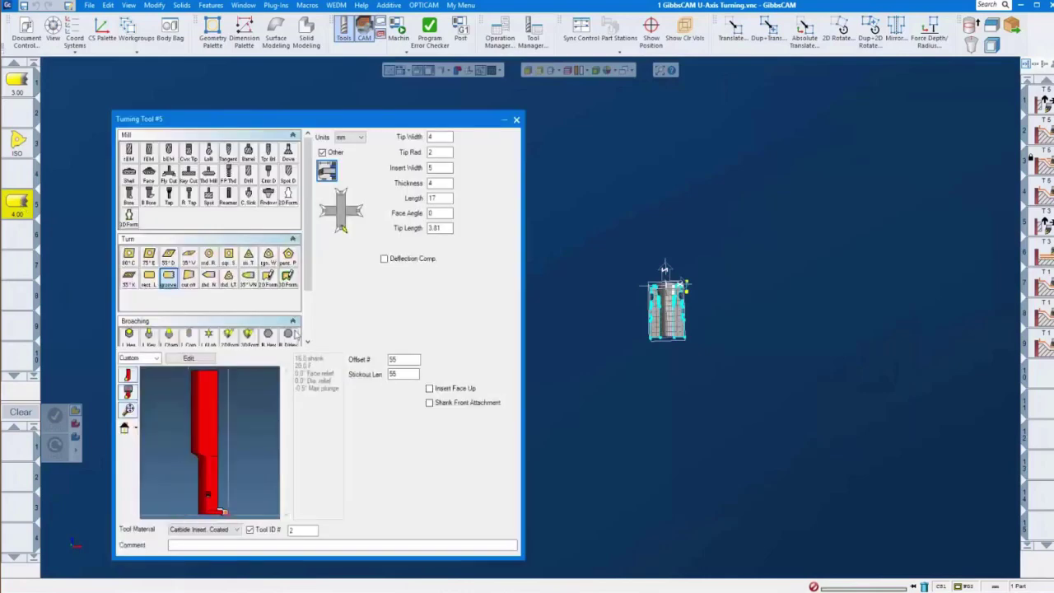
pyautogui.click(327, 174)
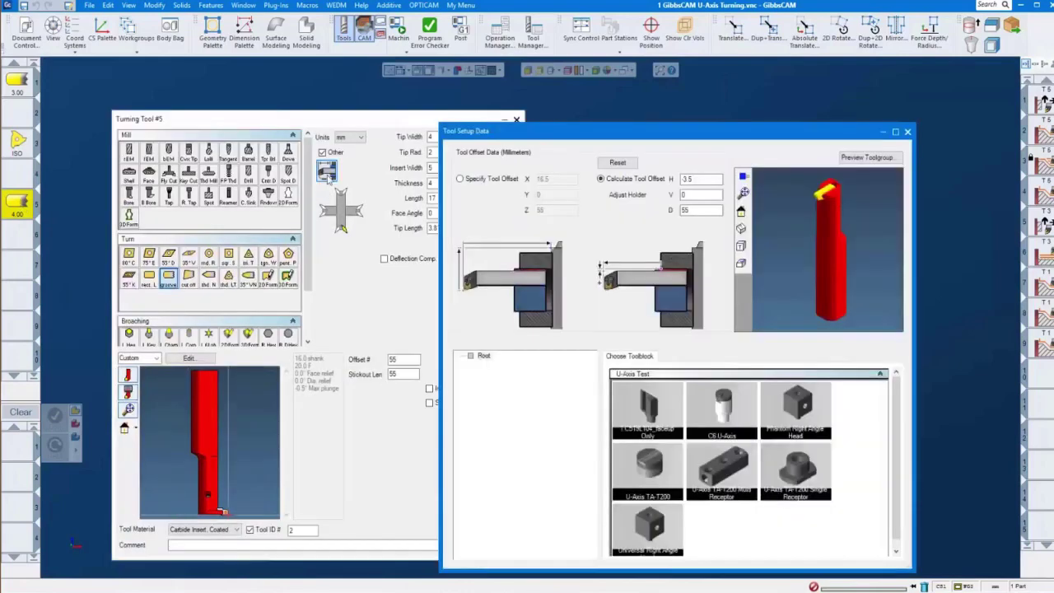
pyautogui.doubleClick(651, 472)
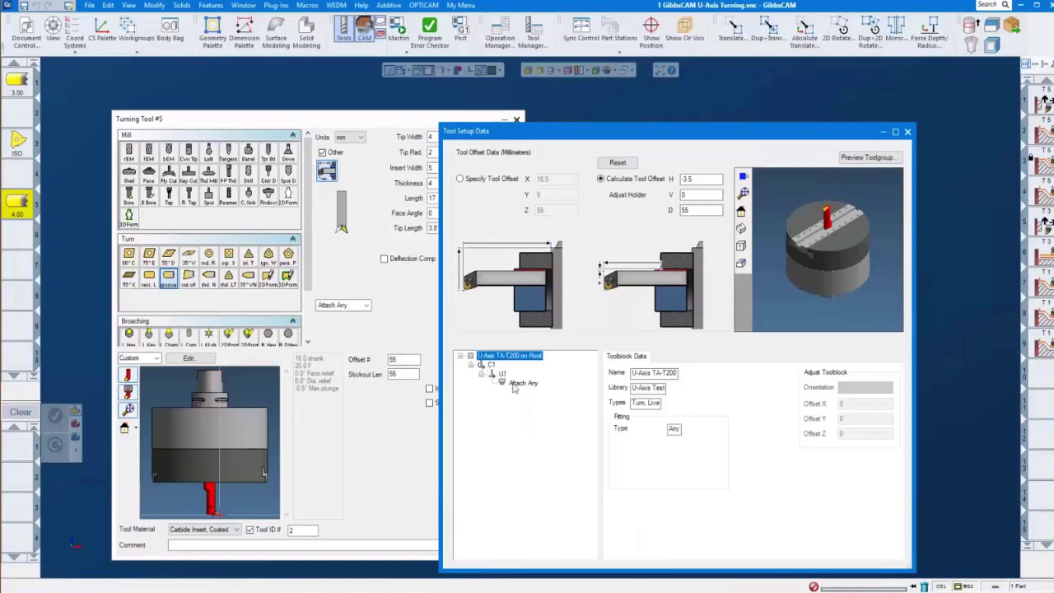
pyautogui.click(228, 457)
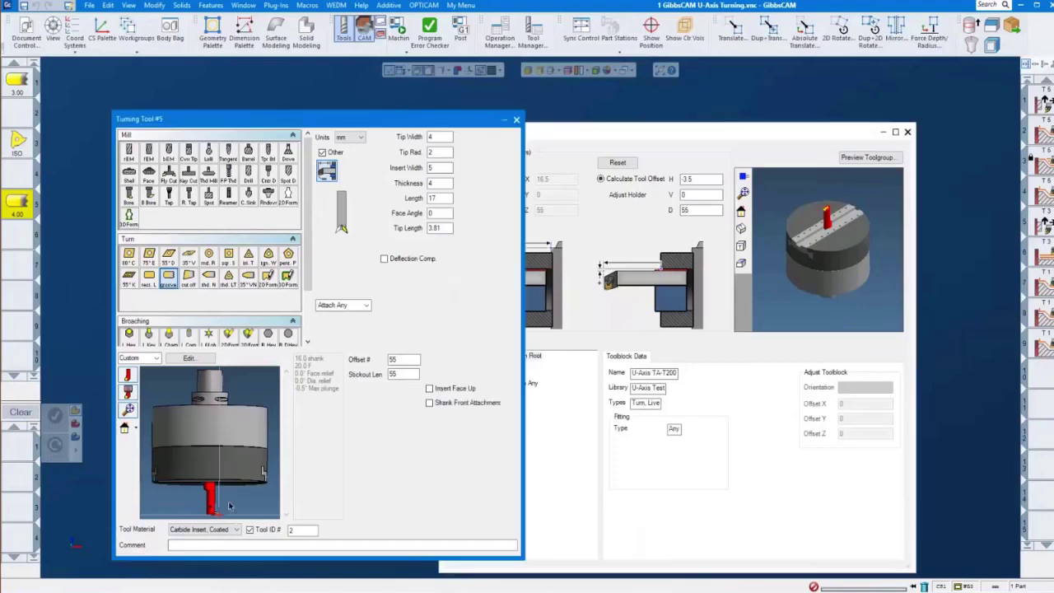
pyautogui.moveTo(229, 458); pyautogui.dragTo(233, 498)
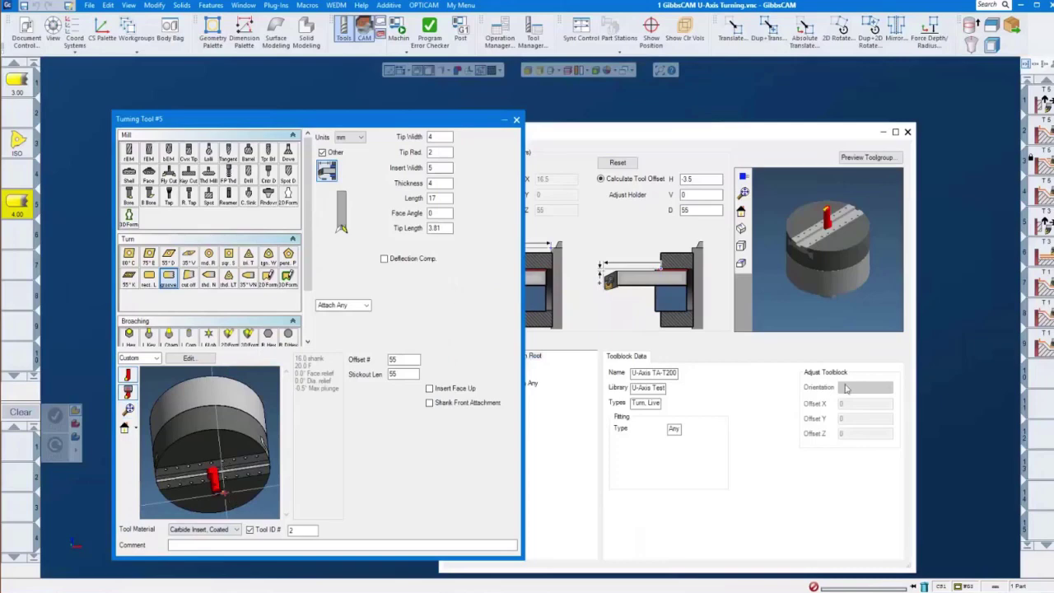
pyautogui.click(642, 139)
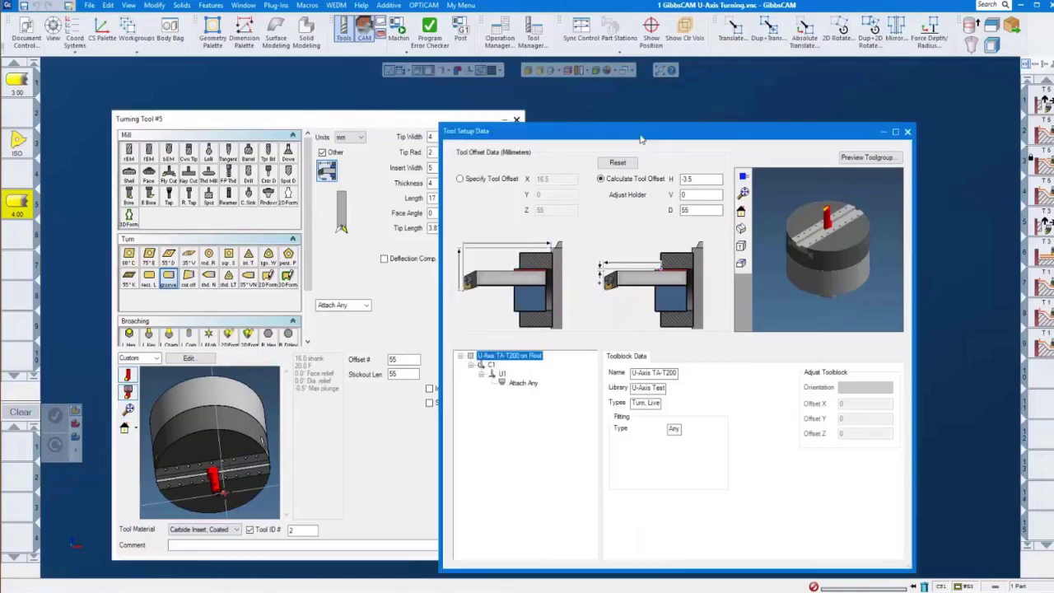
pyautogui.click(519, 384)
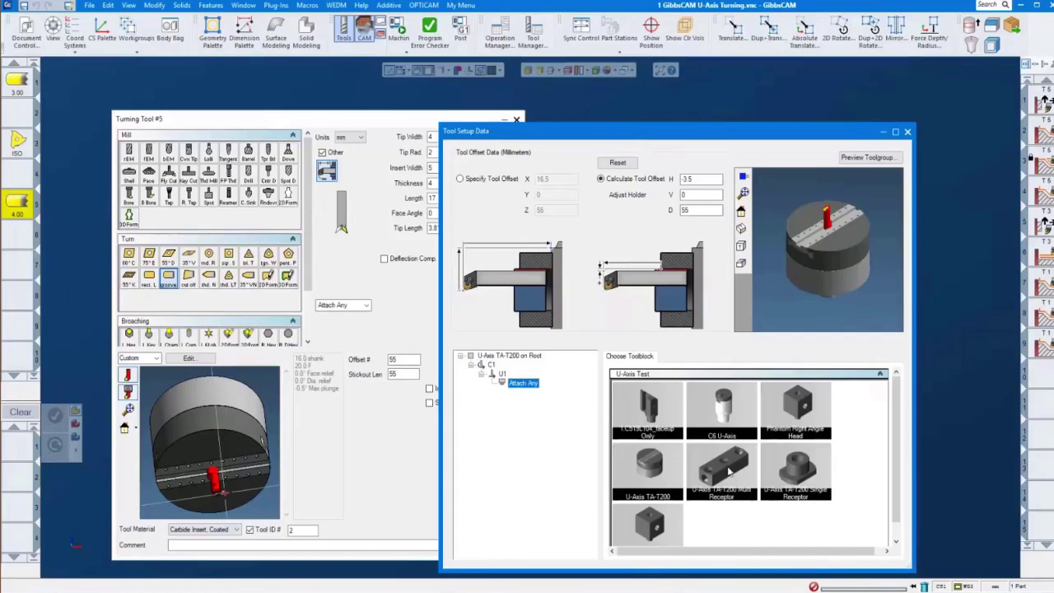
pyautogui.doubleClick(726, 469)
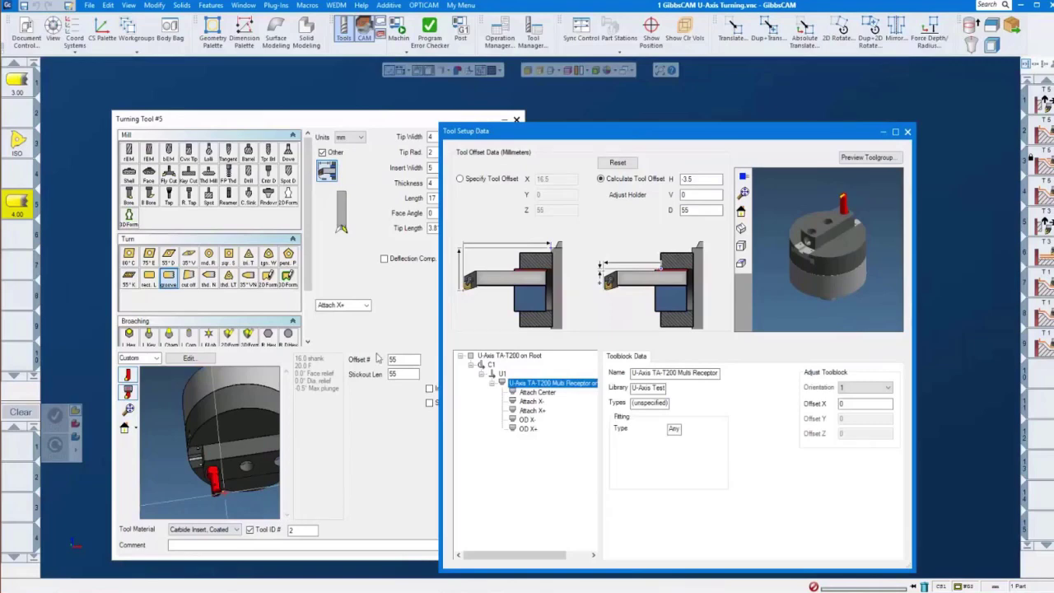
# Try the Attach X- mounting position for tool 5, then return it to Attach X+
pyautogui.click(366, 306)
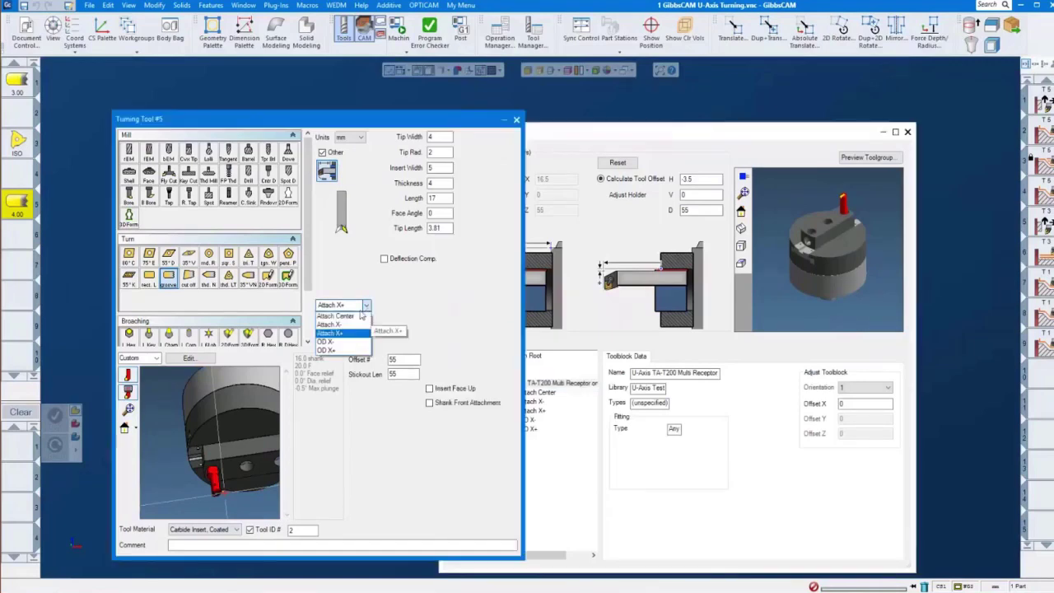
pyautogui.click(354, 321)
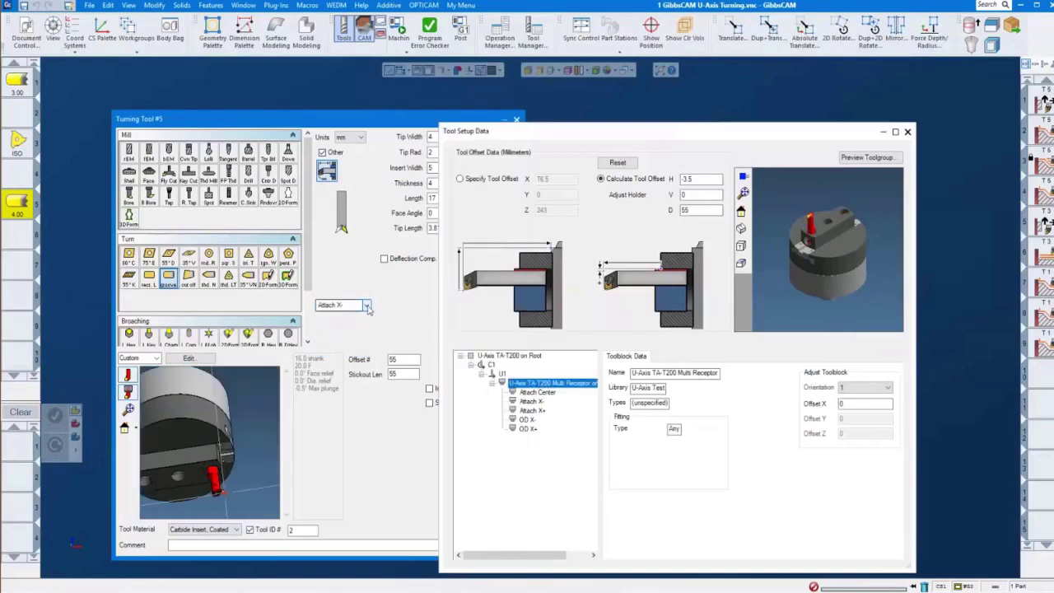
pyautogui.click(366, 306)
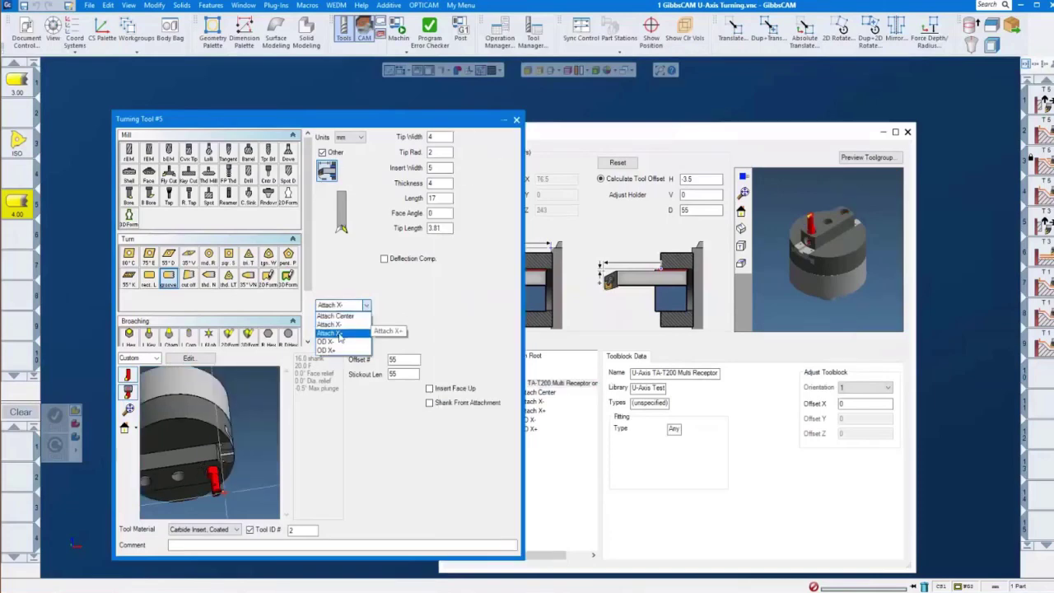
pyautogui.click(337, 333)
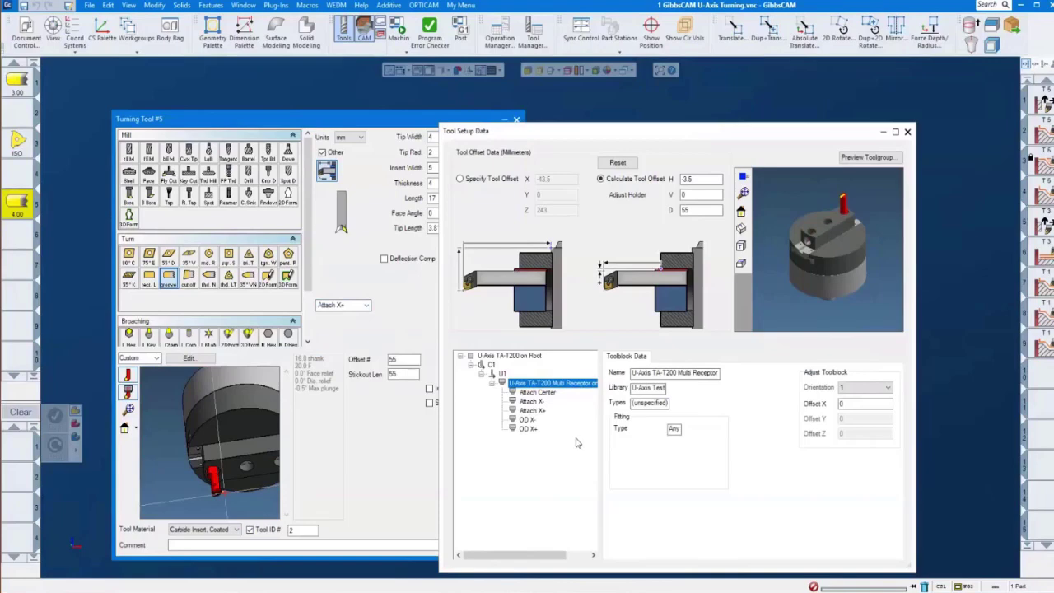
# Open the C1 axis settings of the toolblock, try the Interpolated mode and return the axis to Parked
pyautogui.click(492, 365)
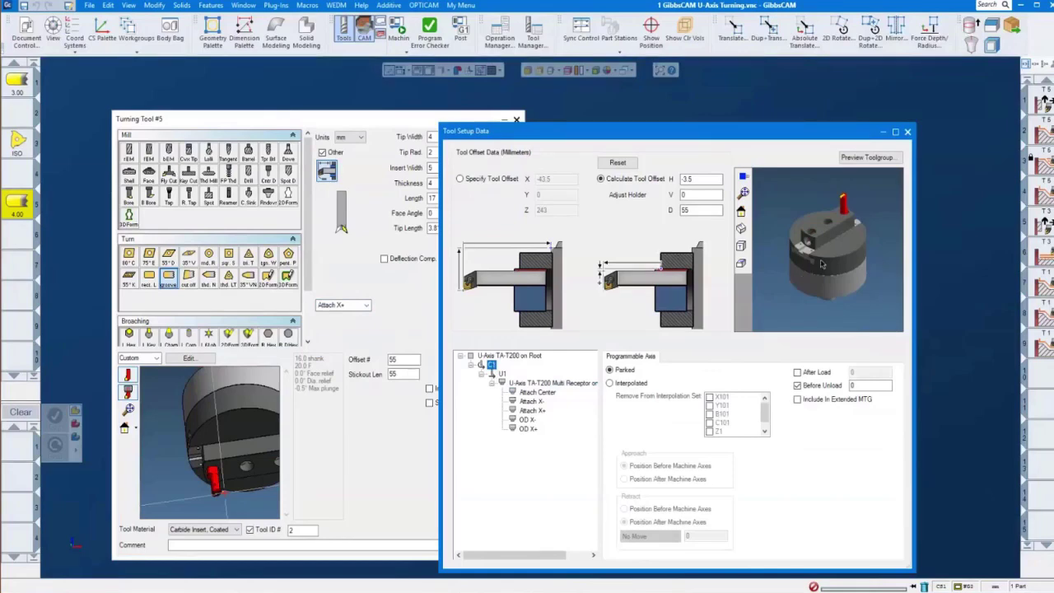
pyautogui.click(610, 384)
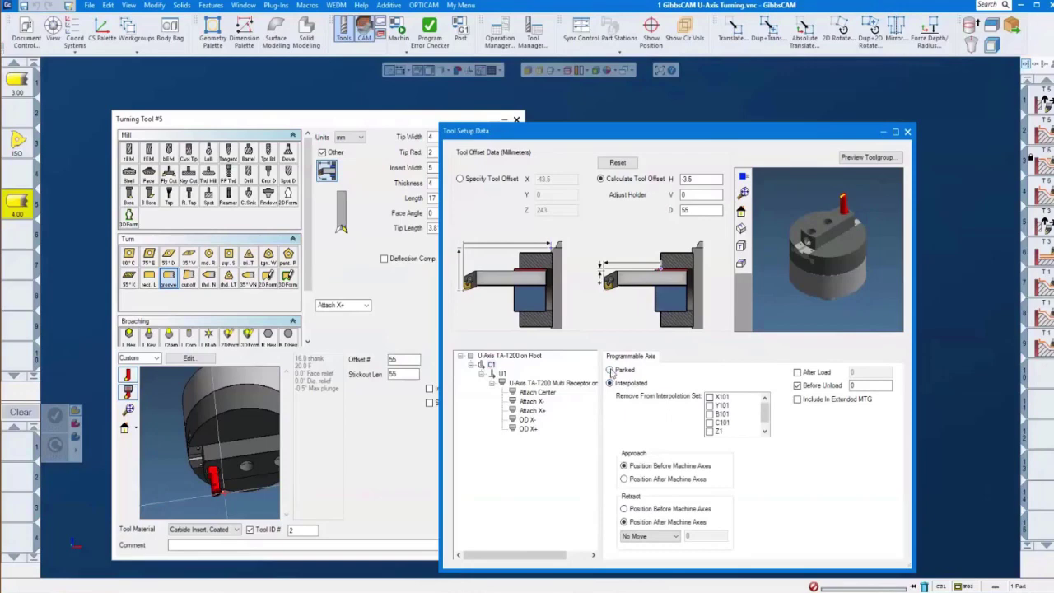
pyautogui.click(610, 370)
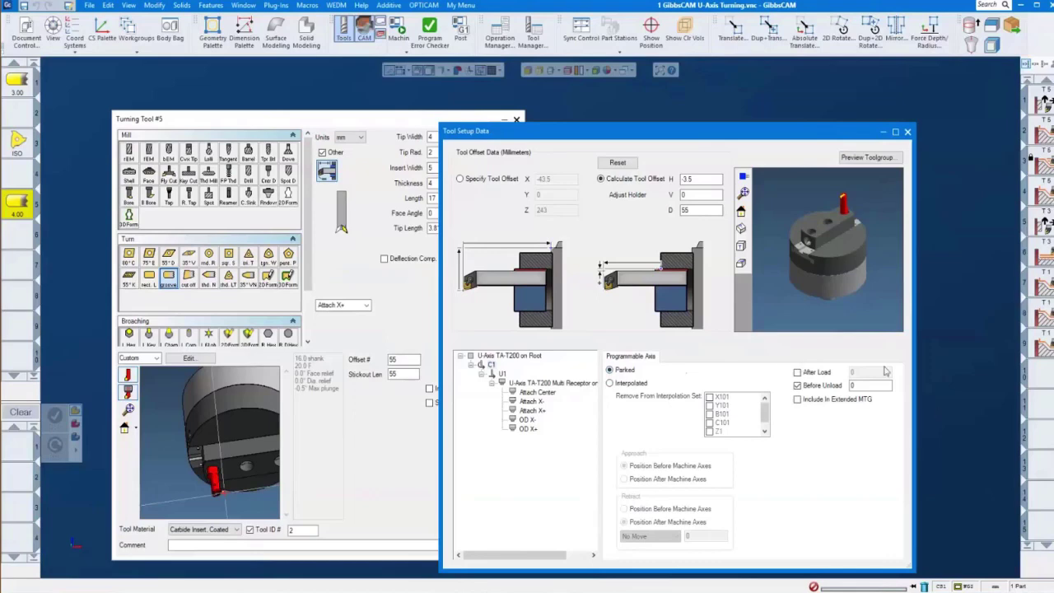
# Enable After Load positioning for the parked C1 axis with a value of 50 and include the axis in the extended MTG
pyautogui.click(797, 372)
pyautogui.doubleClick(868, 372)
pyautogui.write('50')
pyautogui.click(798, 385)
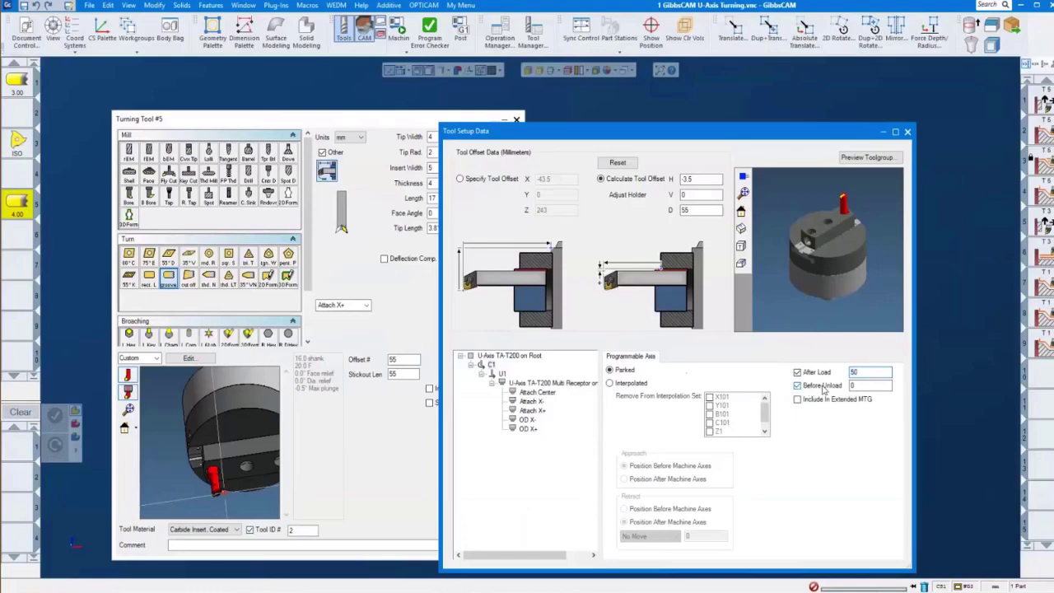
pyautogui.click(862, 385)
pyautogui.doubleClick(860, 386)
pyautogui.click(796, 400)
# Open the Move Toolgroup process of operation 1, set the C1 axis park value to 60 and close the process
pyautogui.click(1042, 100)
pyautogui.doubleClick(1043, 101)
pyautogui.click(321, 341)
pyautogui.write('60')
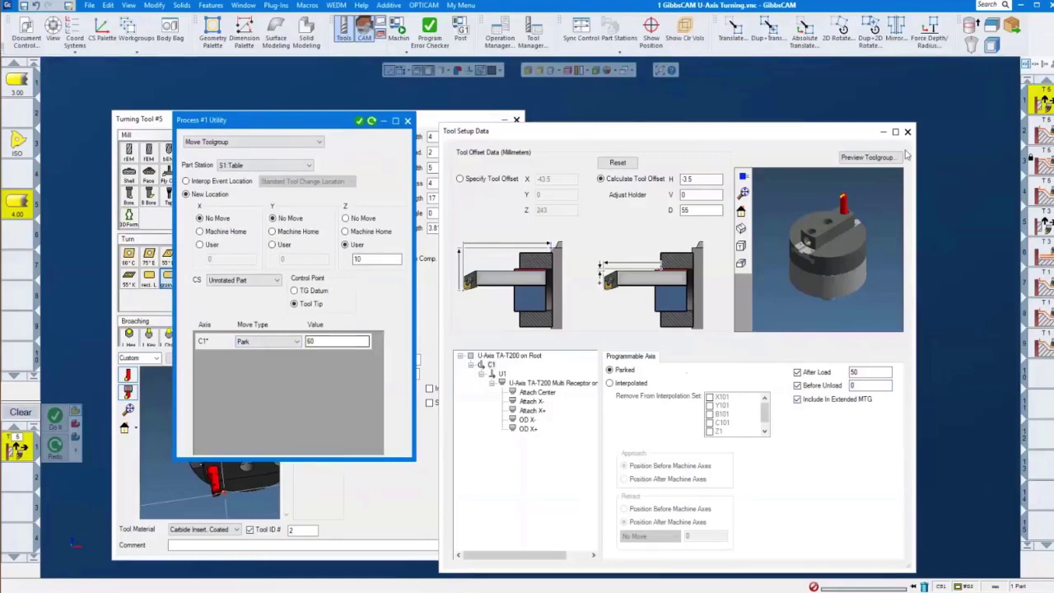
pyautogui.click(409, 121)
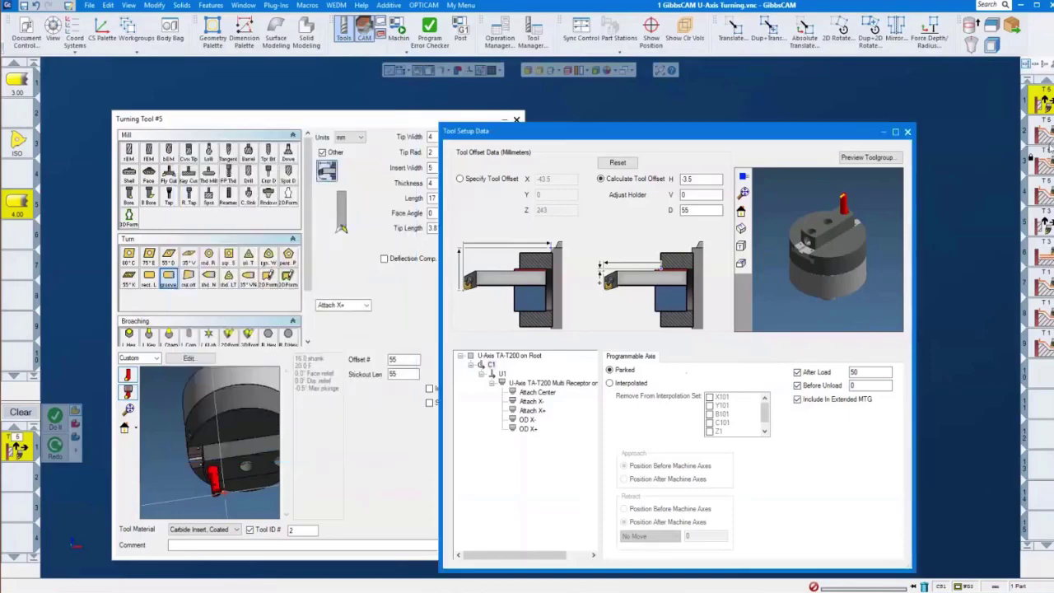
# Open the Move Toolgroup process of operation 5, review its C1 axis park value and close the process
pyautogui.click(1047, 228)
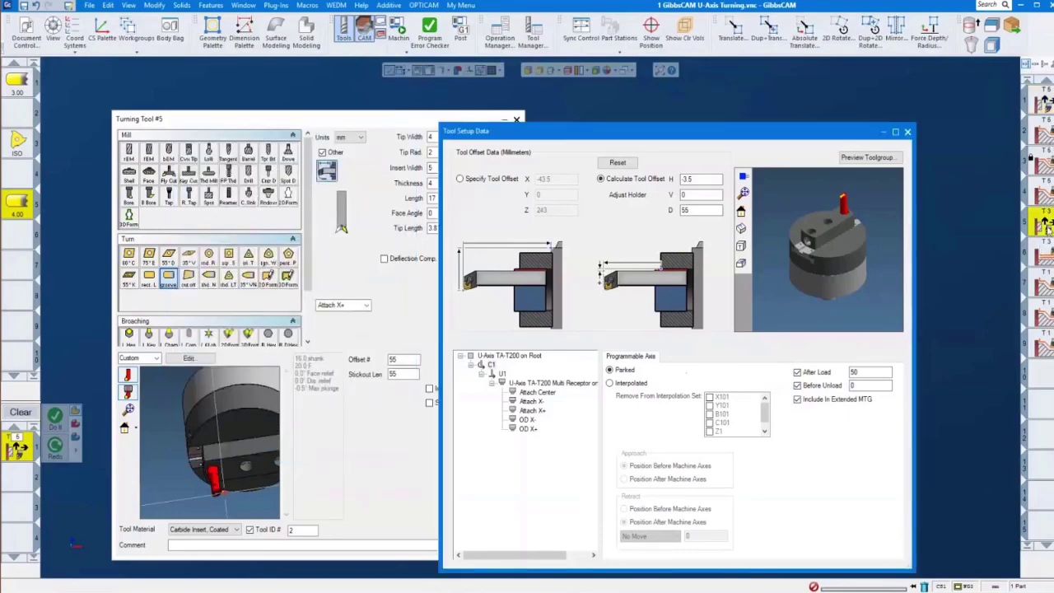
pyautogui.doubleClick(1047, 229)
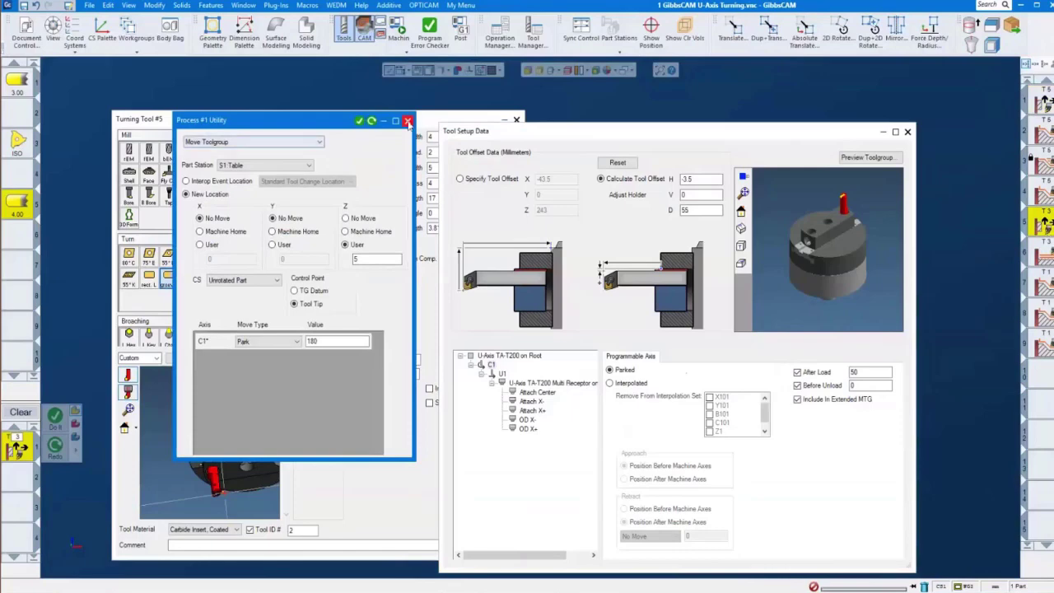
pyautogui.click(408, 121)
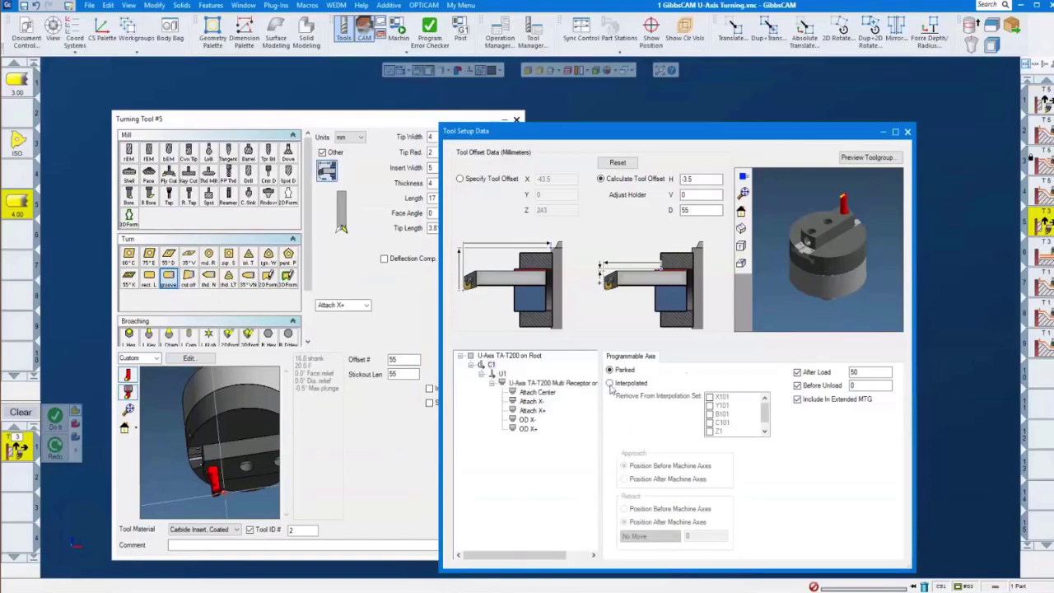
# Set the C1 axis to Interpolated, with the approach positioned after the machine axes and the retract also after the machine axes
pyautogui.click(610, 384)
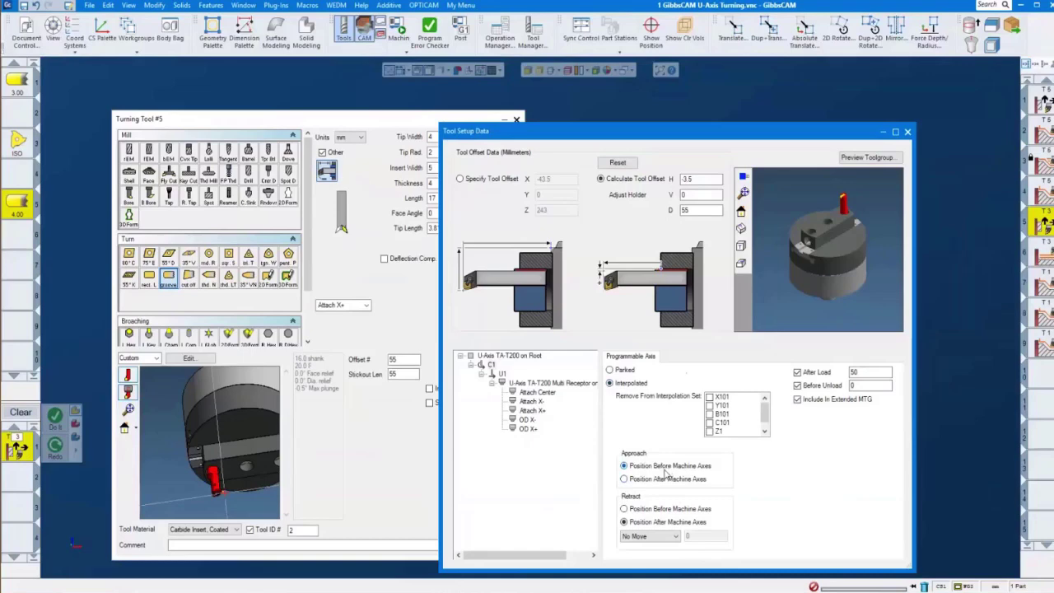
pyautogui.click(623, 480)
pyautogui.click(677, 541)
pyautogui.click(624, 509)
pyautogui.click(624, 522)
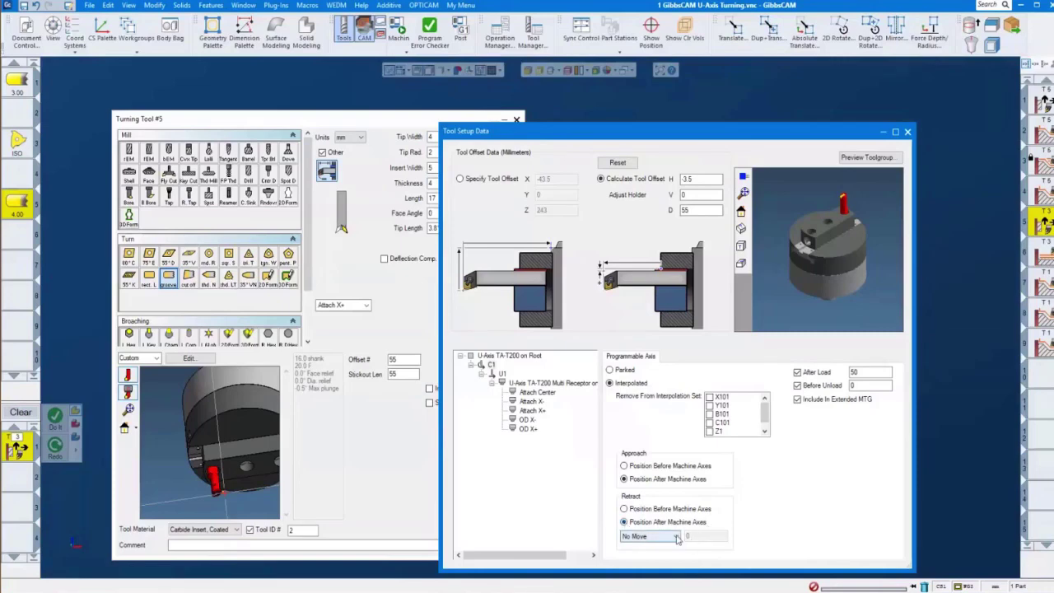
# Try Absolute with a value of 60 and Short Rotation as the C1 retract move, and return it to No Move
pyautogui.click(676, 537)
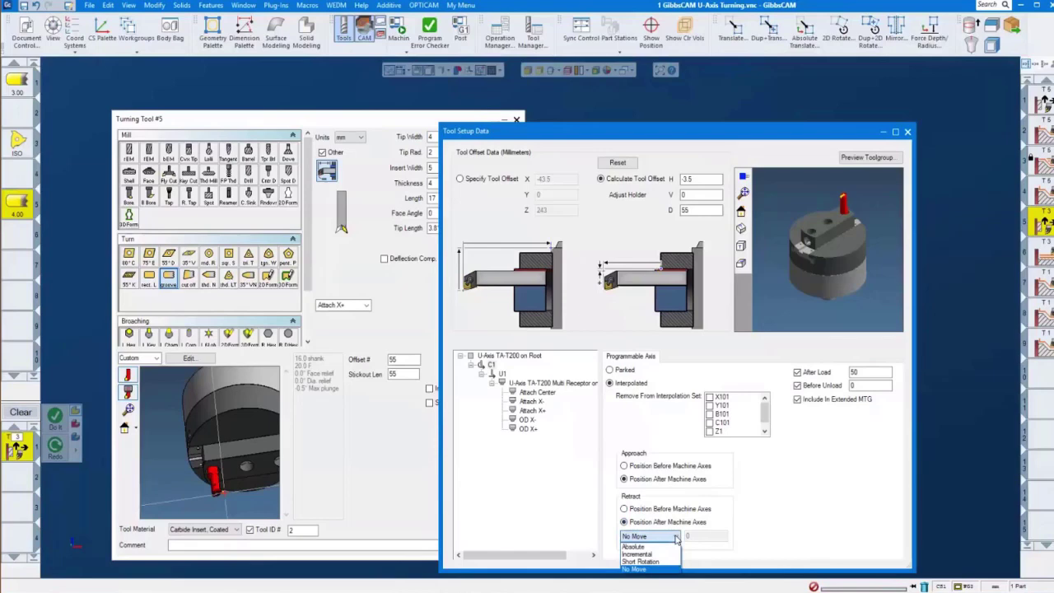
pyautogui.click(633, 547)
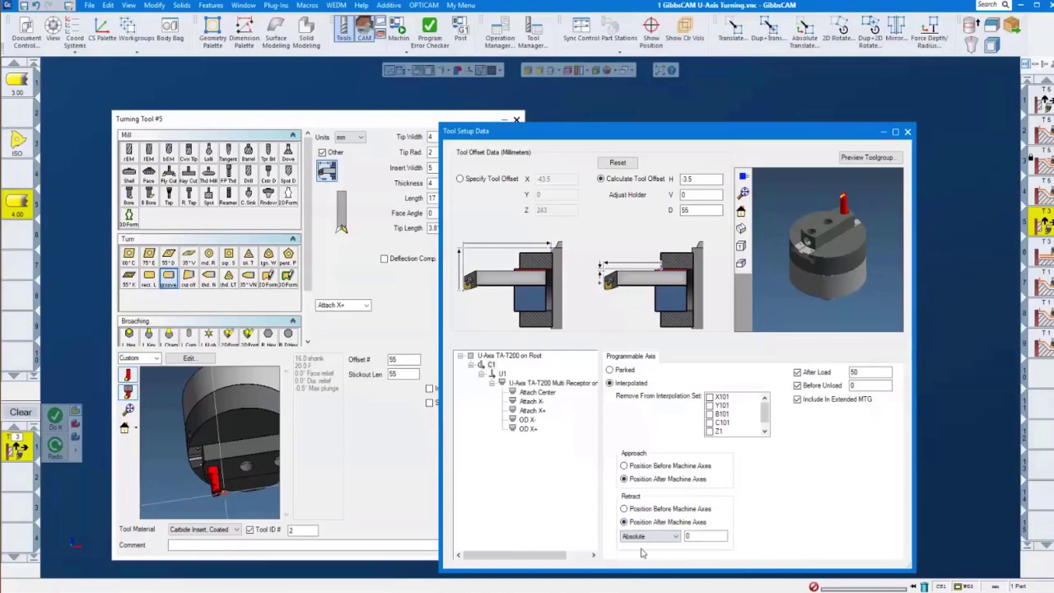
pyautogui.doubleClick(697, 536)
pyautogui.write('60')
pyautogui.click(677, 536)
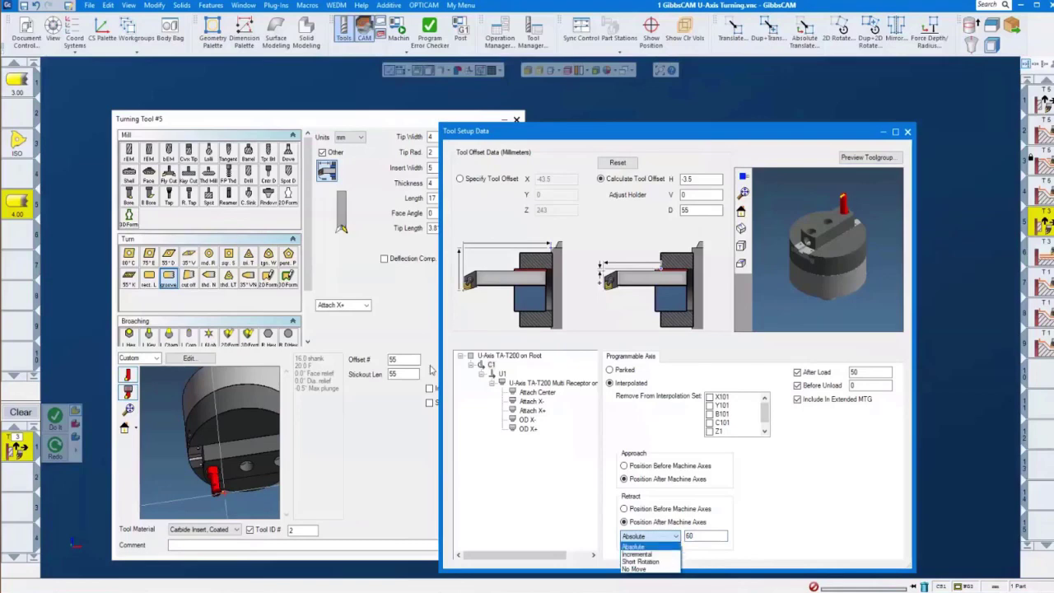
pyautogui.click(640, 562)
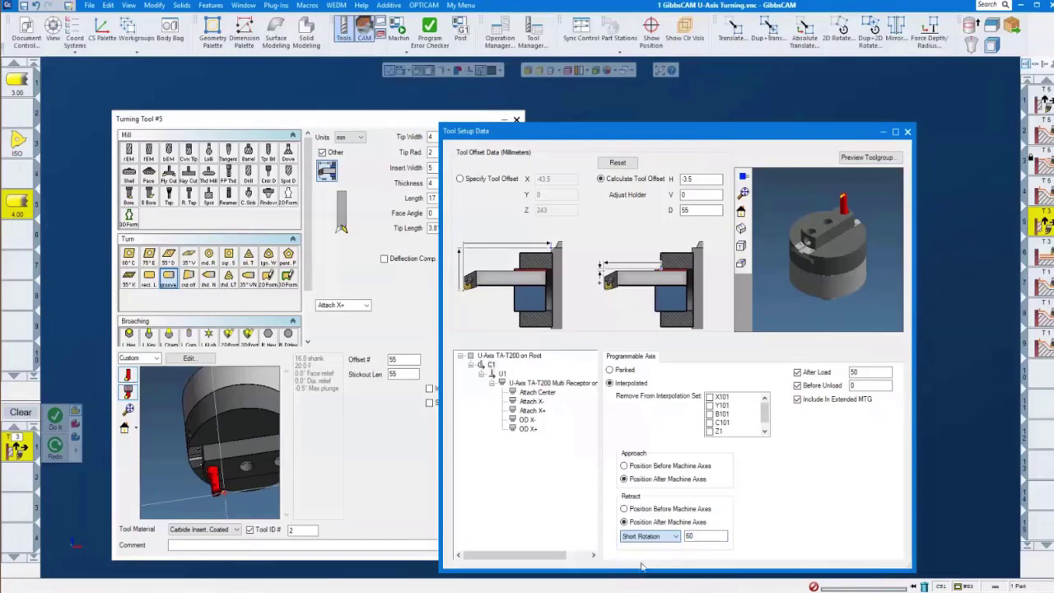
pyautogui.click(676, 535)
pyautogui.click(640, 566)
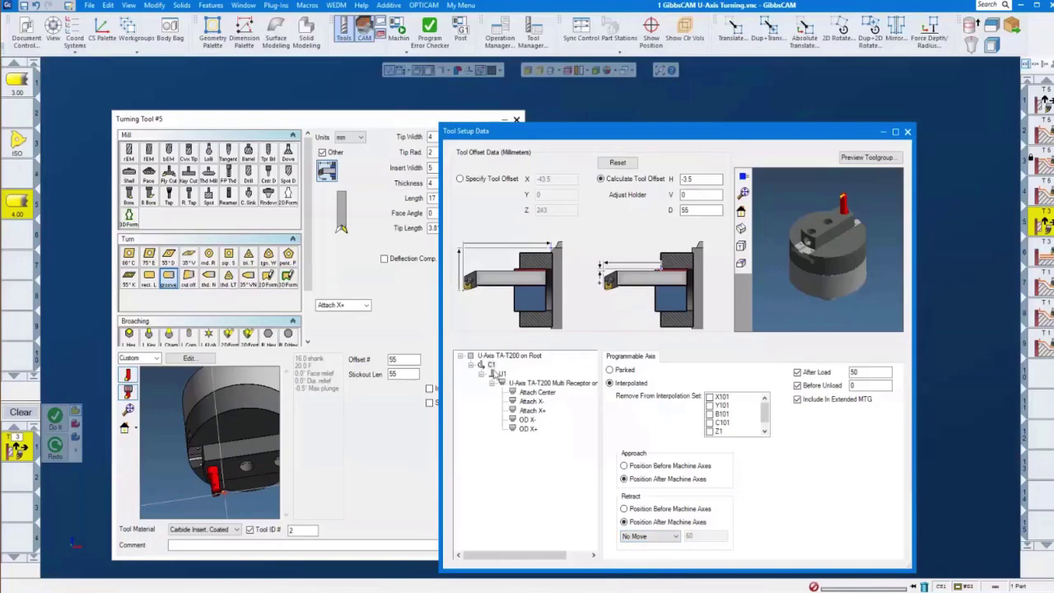
# Set the U1 axis to Interpolated, enable its After Load positioning and include it in the extended MTG
pyautogui.click(501, 374)
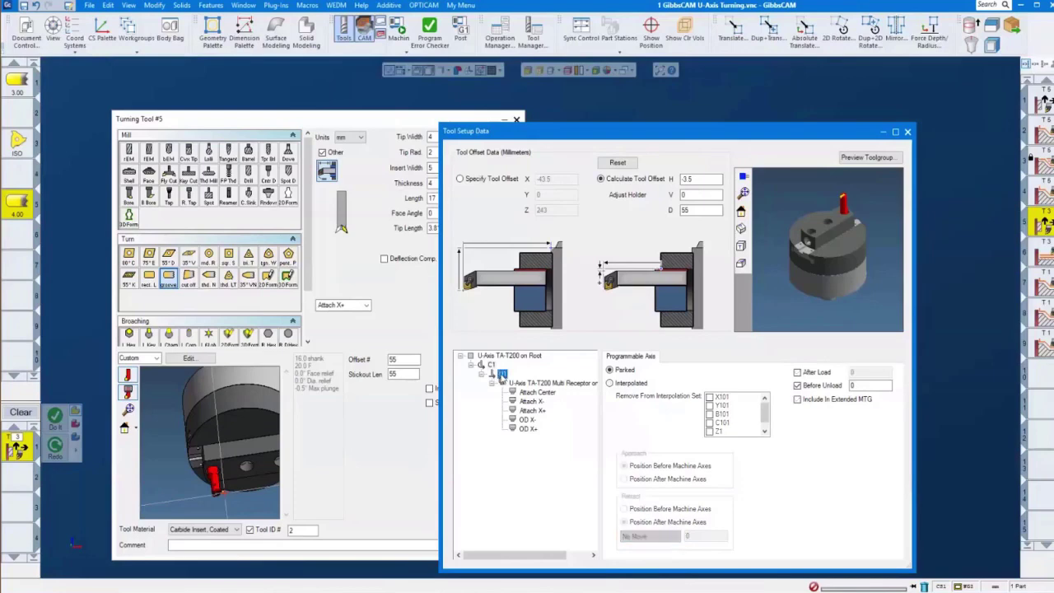
pyautogui.click(610, 383)
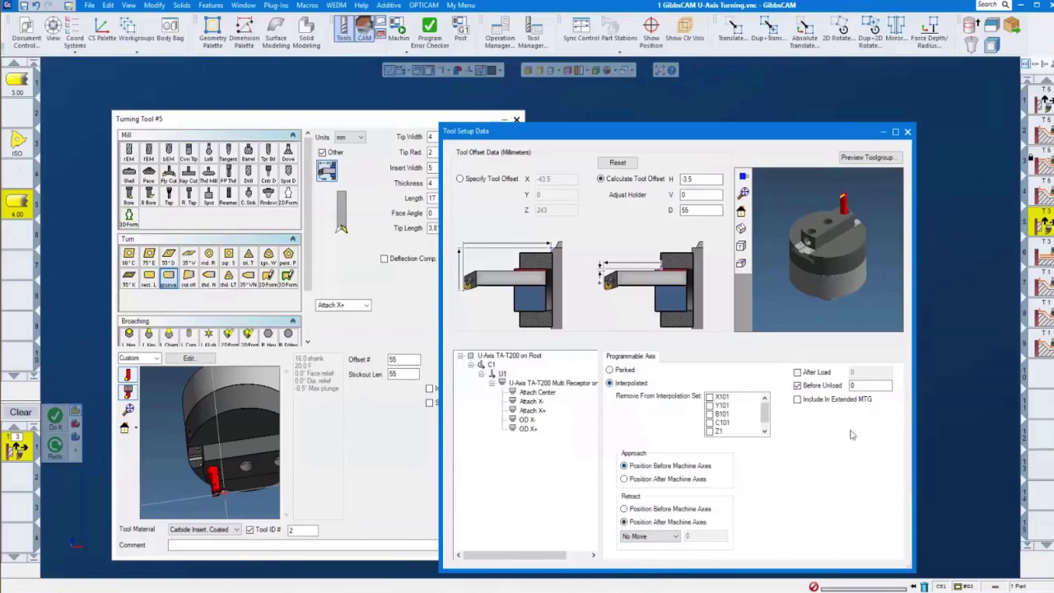
pyautogui.click(797, 372)
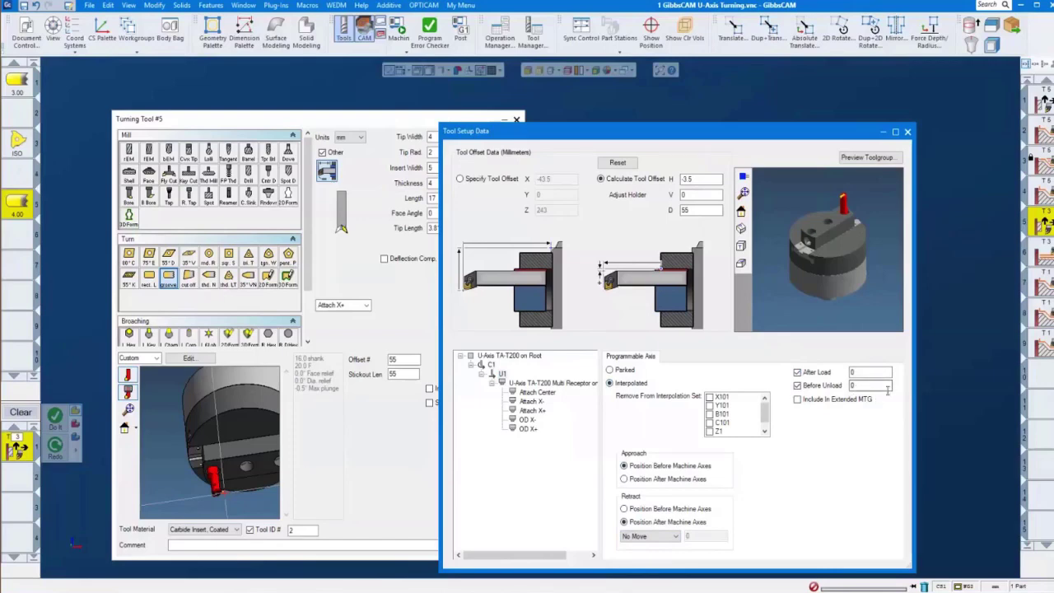
pyautogui.click(798, 399)
# Open the Move Toolgroup process of operation 1, review the U1 axis move type and close the process
pyautogui.click(1044, 101)
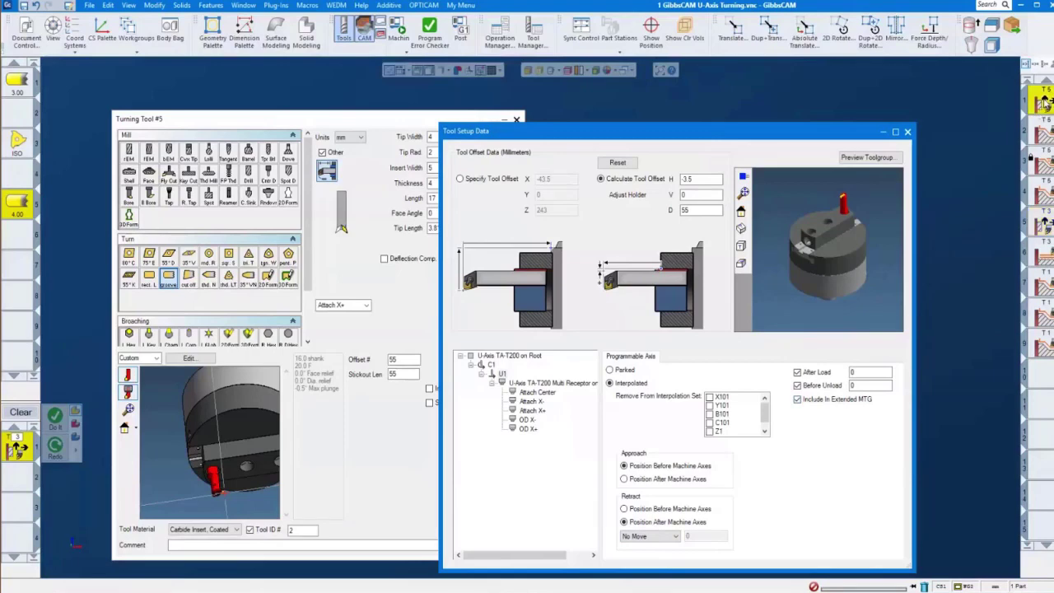
pyautogui.doubleClick(1044, 101)
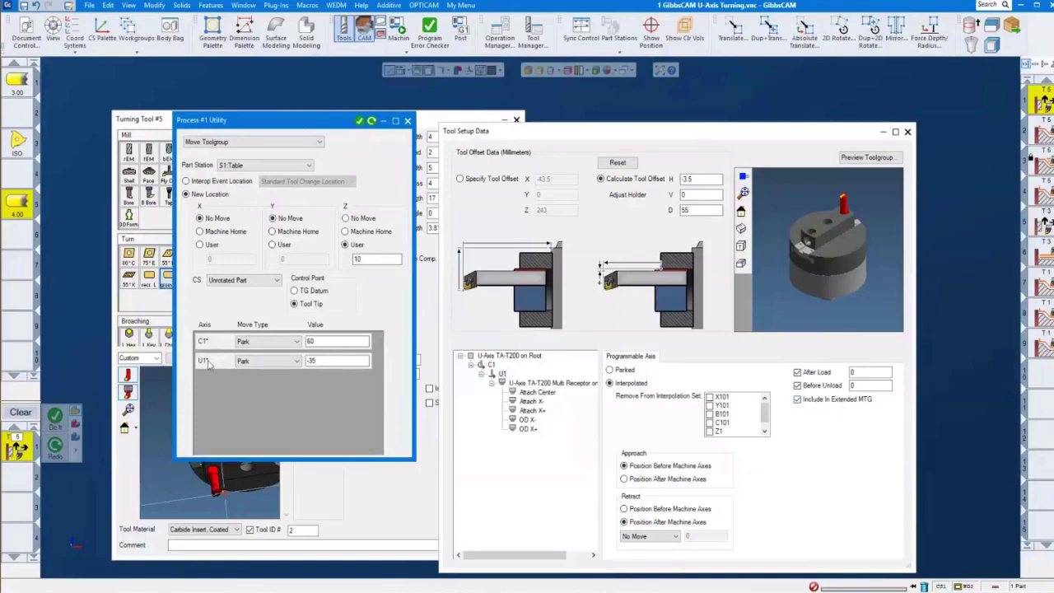
pyautogui.click(298, 362)
pyautogui.click(407, 121)
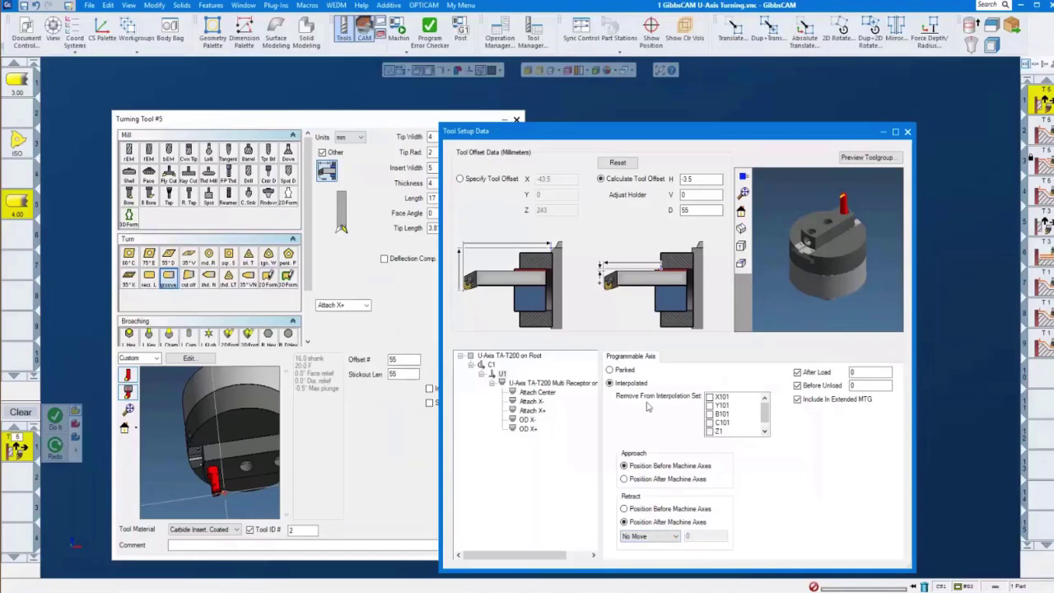
# Remove C101 from the U1 axis interpolation set and close the setup data and dialog of tool 5
pyautogui.click(709, 423)
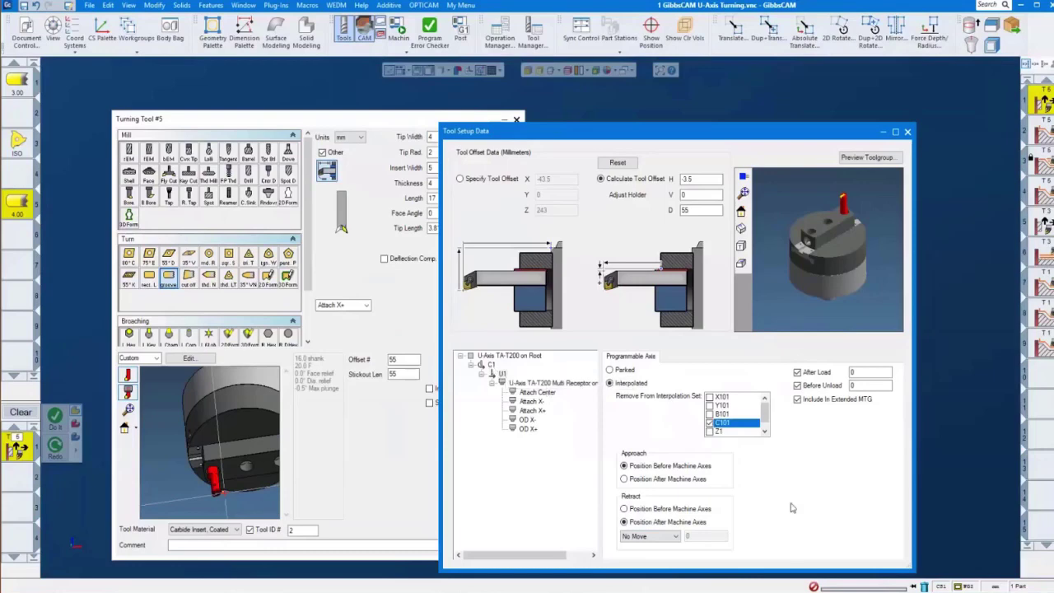
pyautogui.click(907, 132)
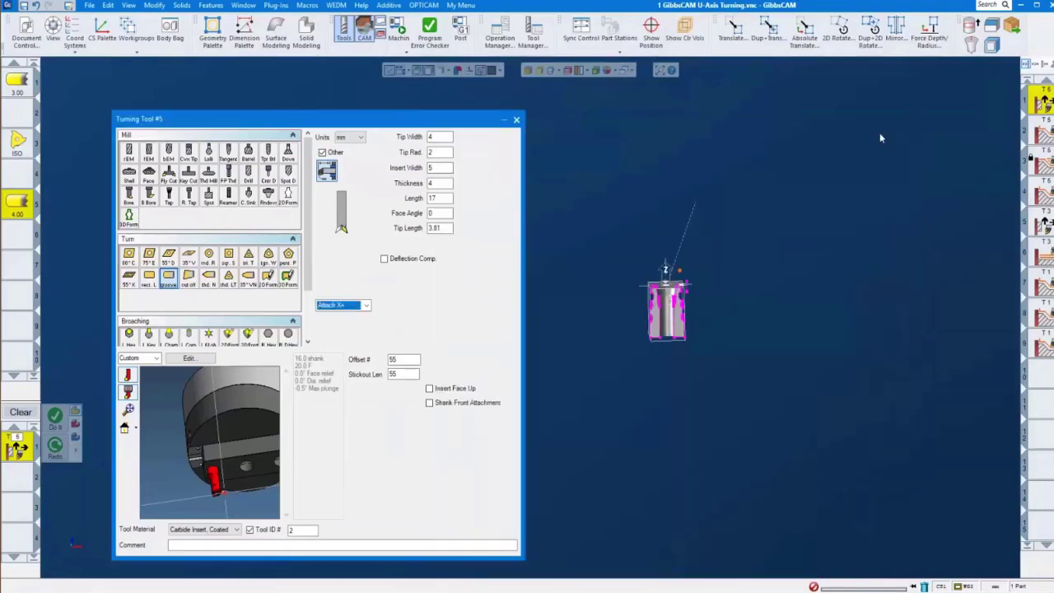
pyautogui.click(517, 122)
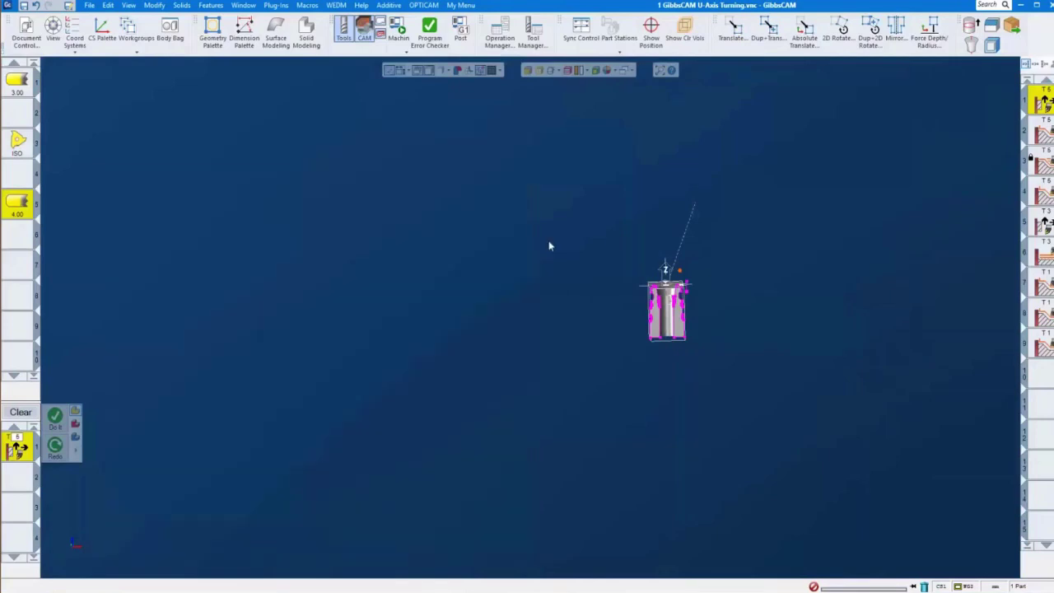
# Open threading tool 3 and examine its tool setup data with the Multi Receptor toolblock
pyautogui.moveTo(16, 146)
pyautogui.doubleClick(19, 145)
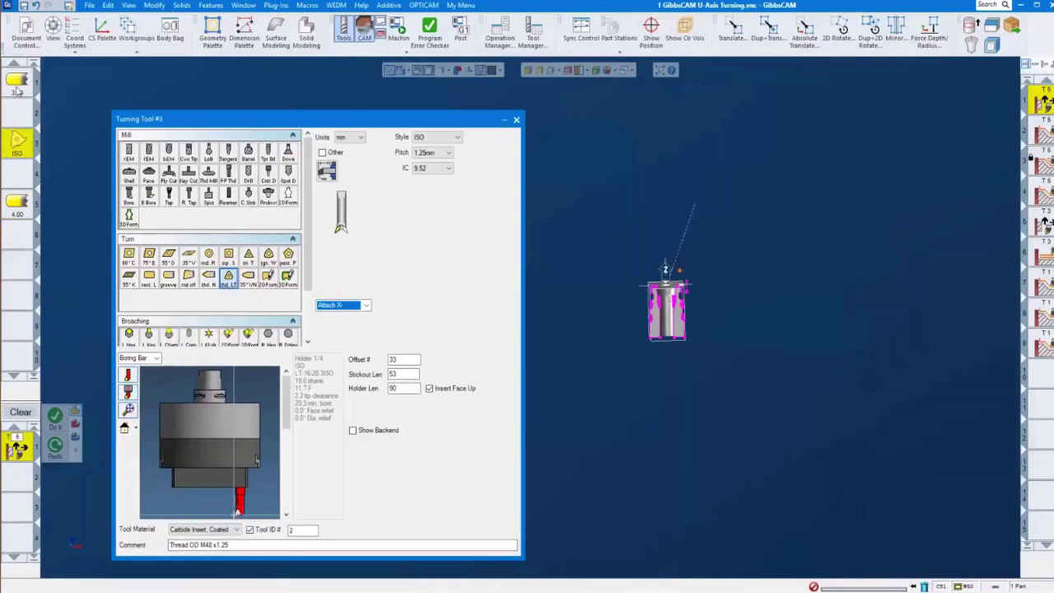
pyautogui.click(326, 169)
pyautogui.click(326, 169)
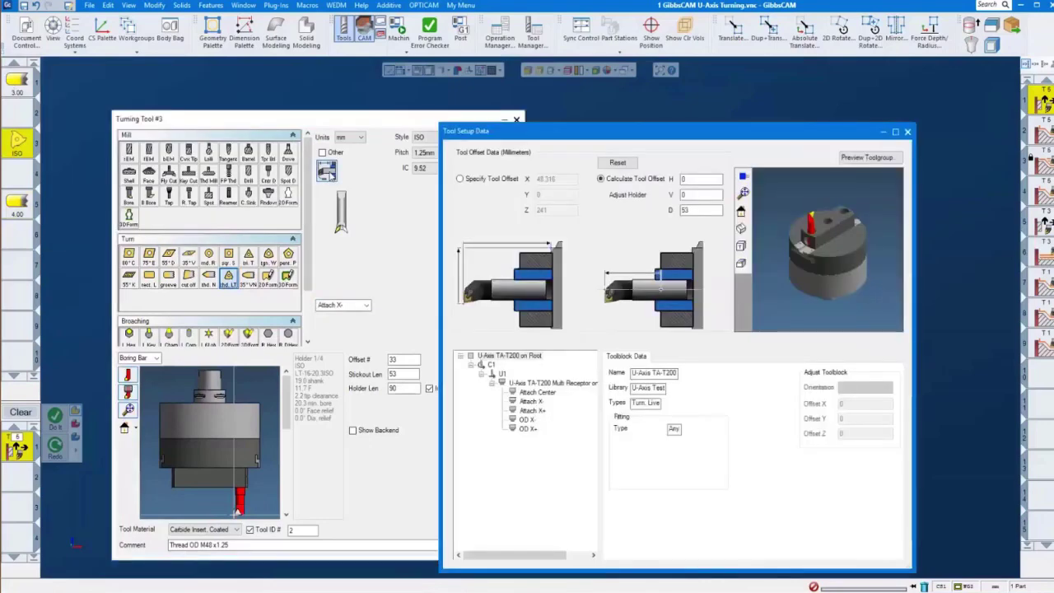
# Open tool 1, inspect its holder from below and show its setup data with the Single Receptor toolblock
pyautogui.click(20, 80)
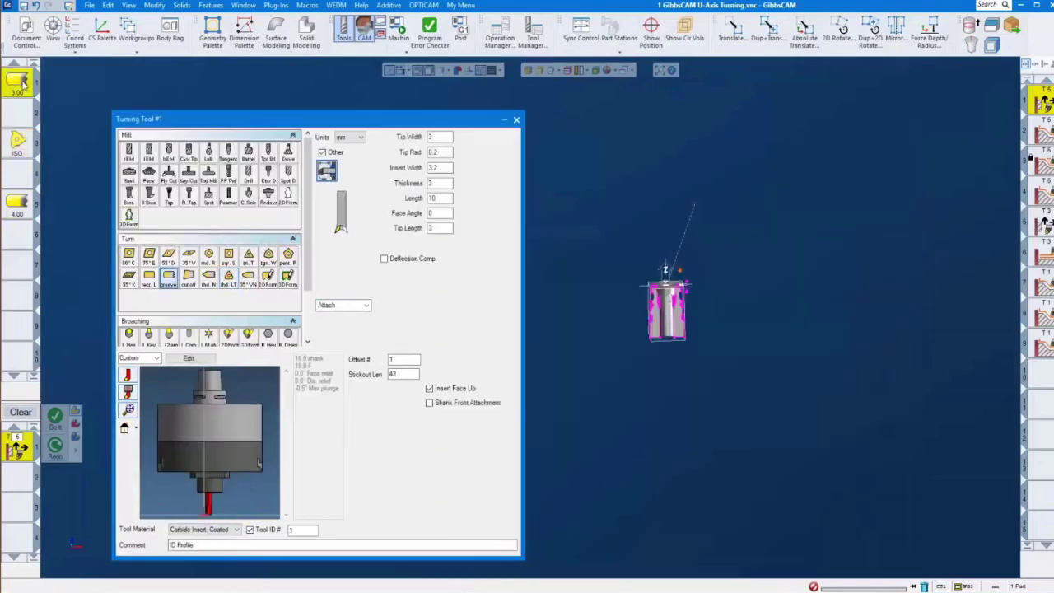
pyautogui.moveTo(202, 416); pyautogui.dragTo(200, 471)
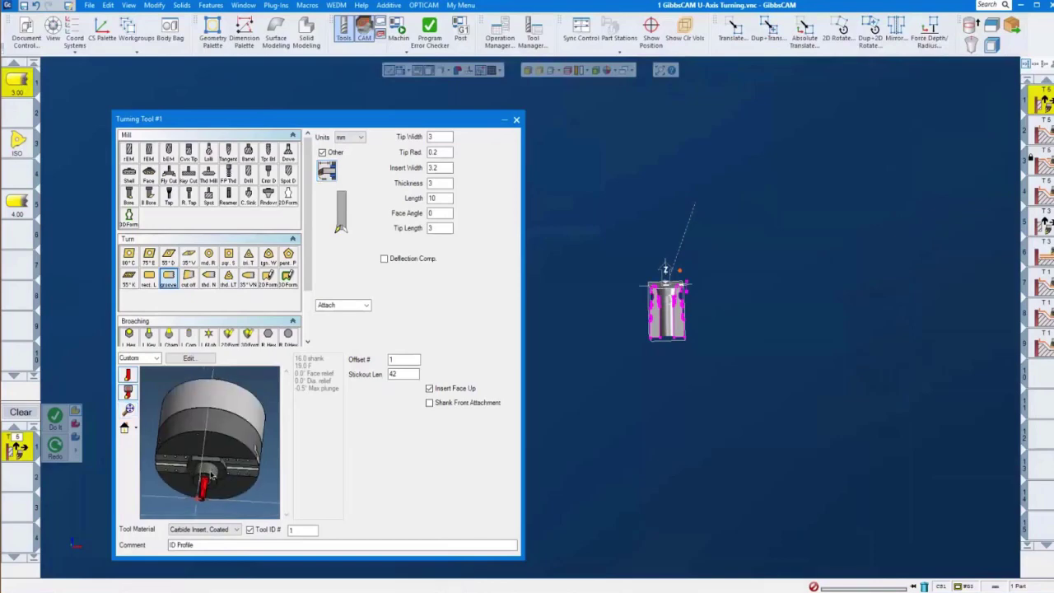
pyautogui.click(327, 170)
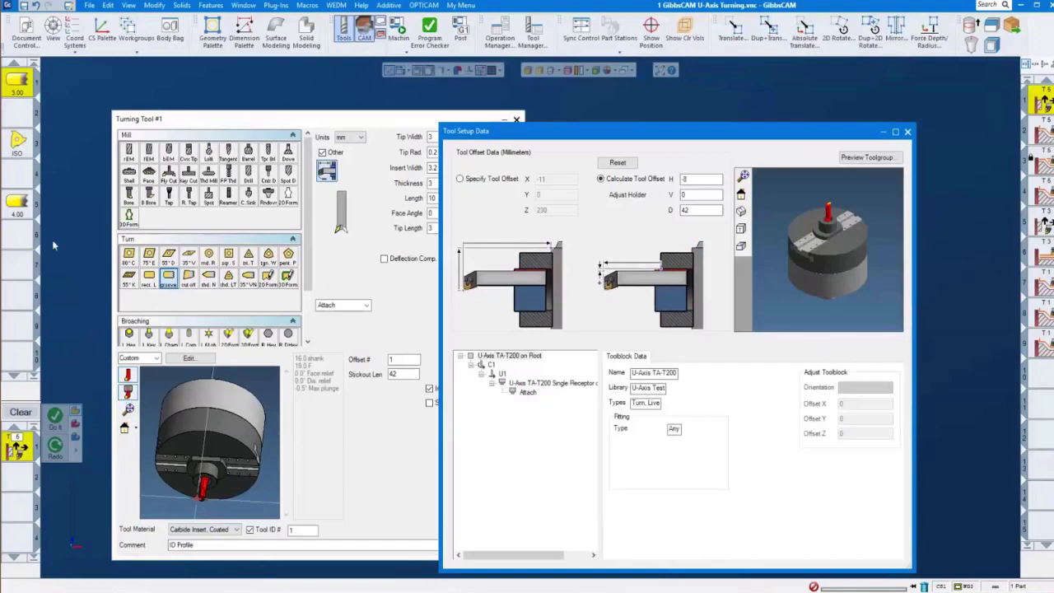
# Reopen the setup data of tool 5 and show the toolblock data of the U-Axis TA-T200 Multi Receptor
pyautogui.doubleClick(20, 201)
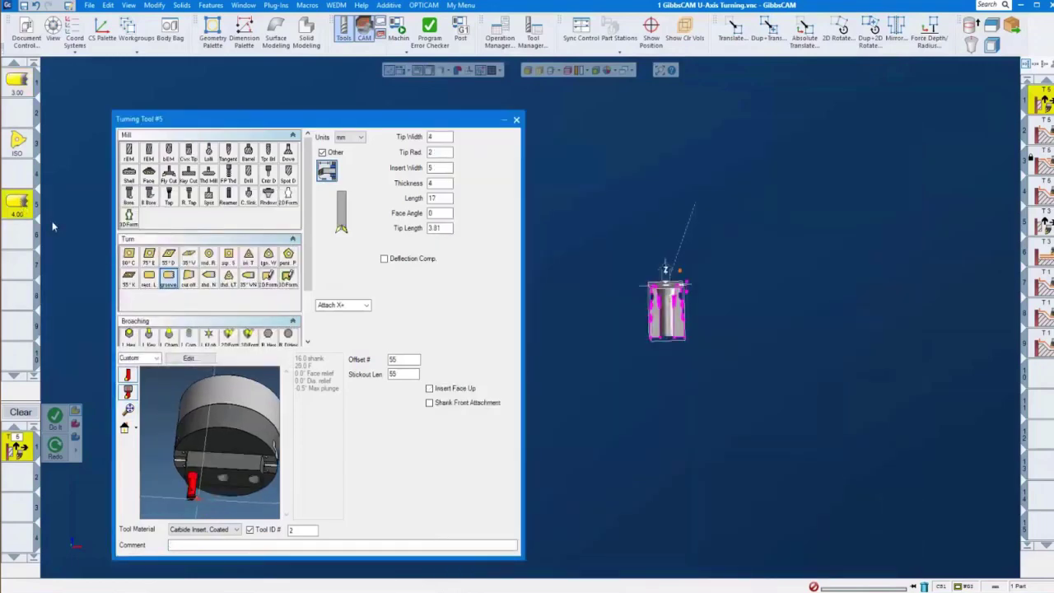
pyautogui.click(326, 169)
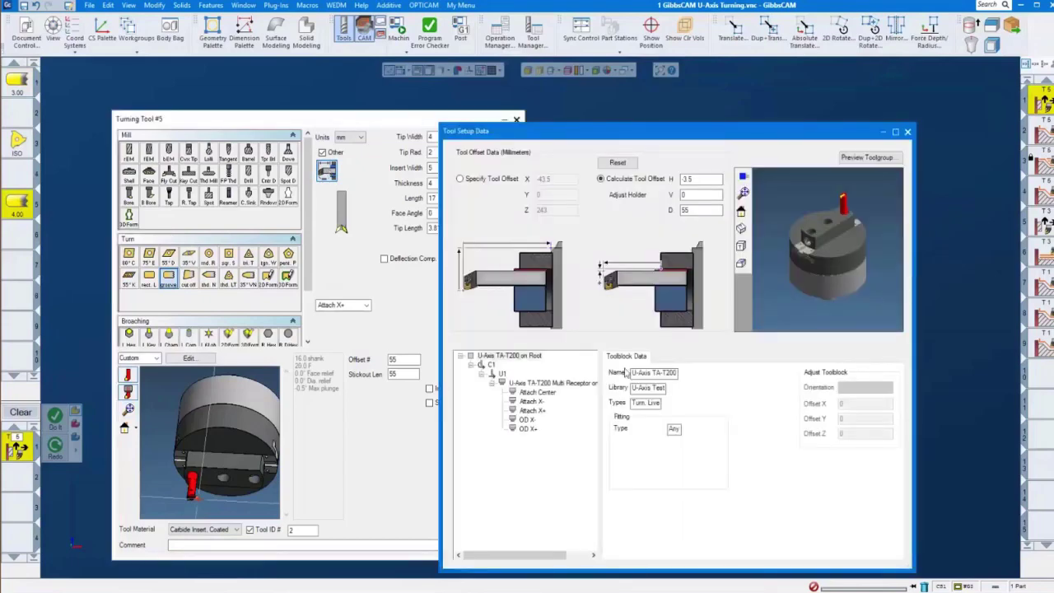
pyautogui.click(551, 384)
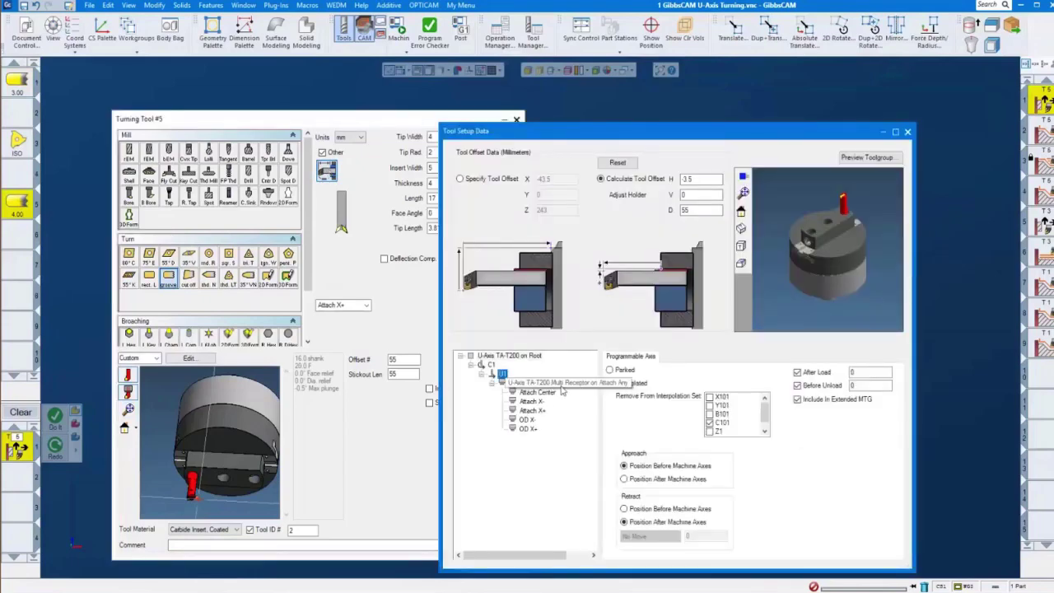
pyautogui.click(551, 383)
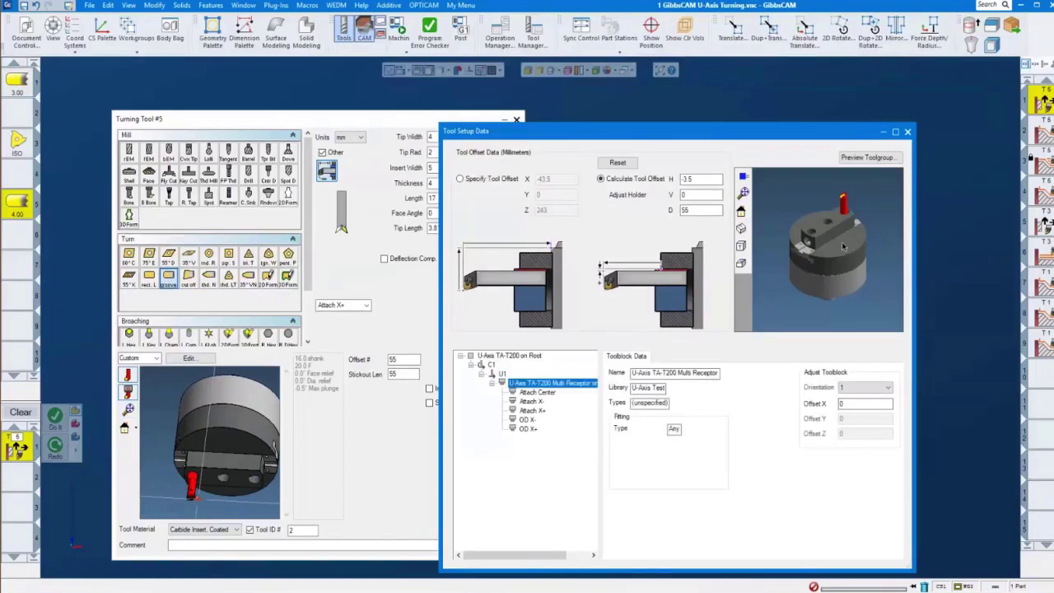
# Set the Multi Receptor toolblock's Offset X to 50 and close the setup data and dialog of tool 5
pyautogui.click(852, 404)
pyautogui.click(881, 296)
pyautogui.click(853, 404)
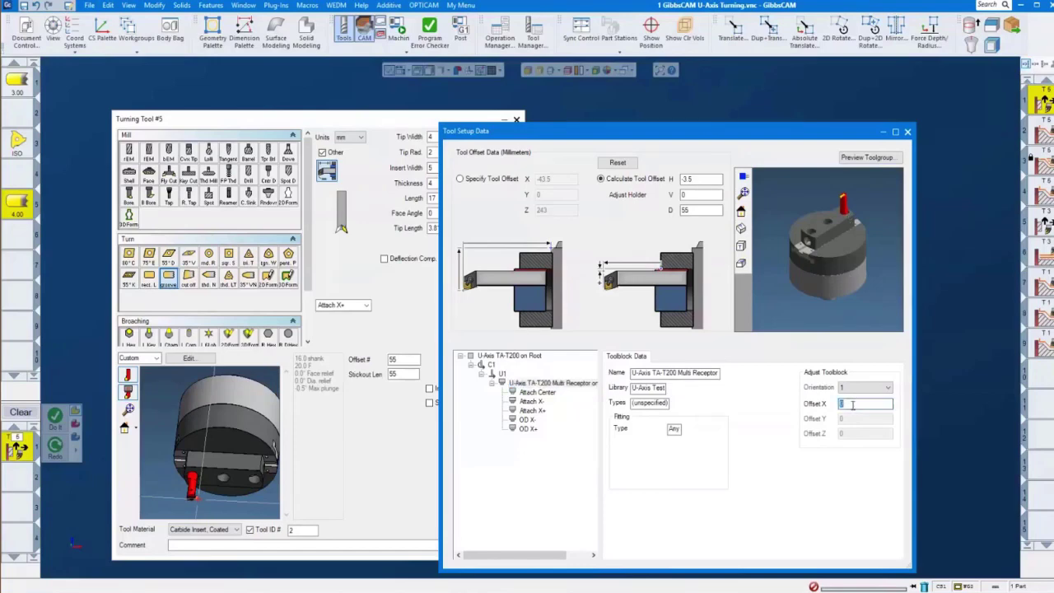
pyautogui.write('50')
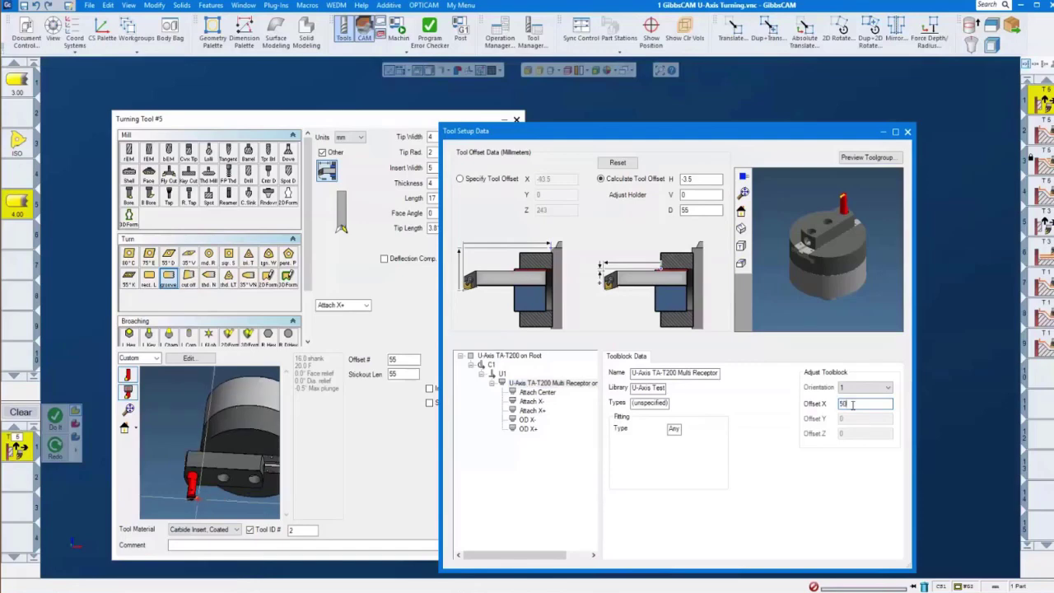
pyautogui.moveTo(856, 284); pyautogui.dragTo(841, 222)
pyautogui.click(854, 404)
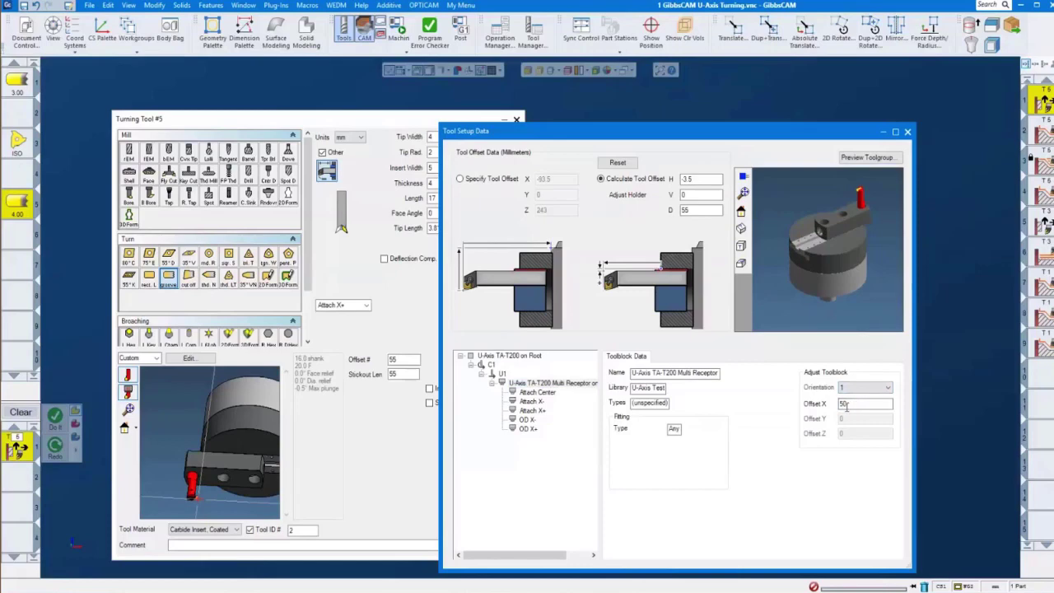
pyautogui.click(870, 404)
pyautogui.click(907, 131)
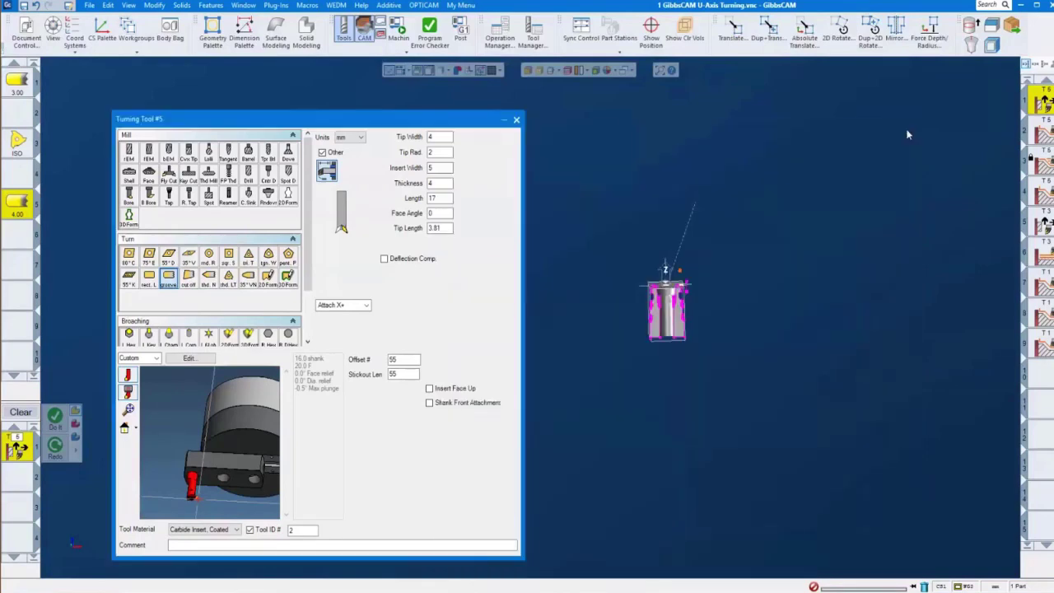
pyautogui.click(516, 120)
# Open the Contour process of operation 2 and examine its toolpath start near the upper edge of the part profile
pyautogui.click(1040, 129)
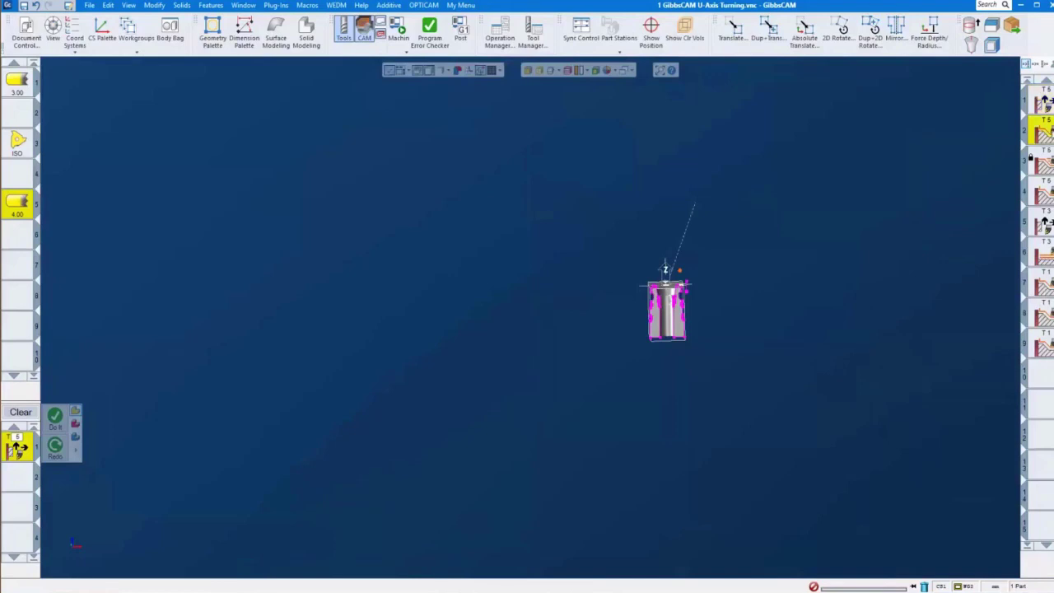
pyautogui.moveTo(540, 224); pyautogui.dragTo(783, 425)
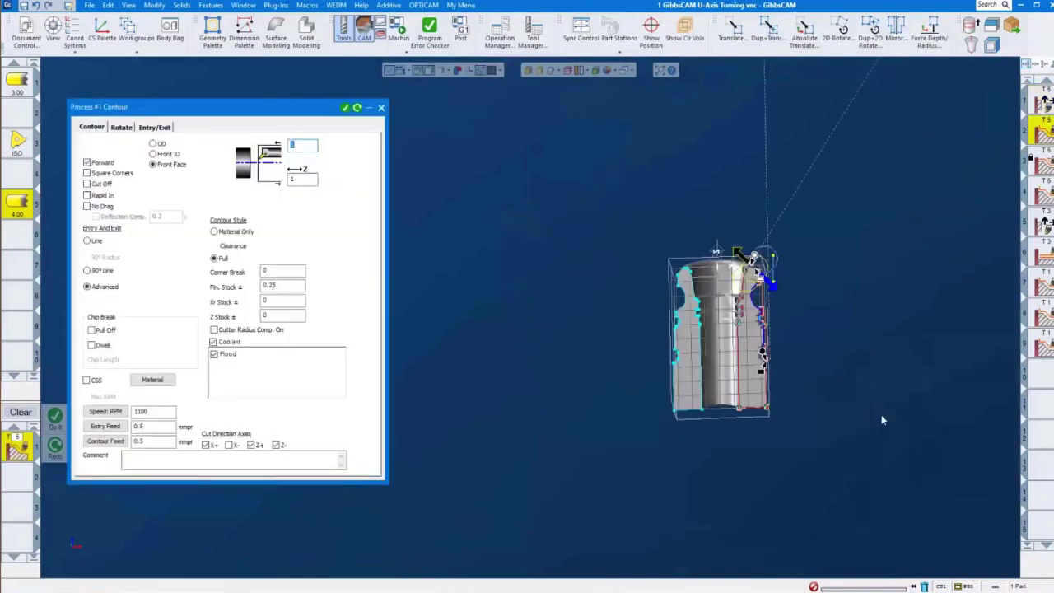
pyautogui.moveTo(653, 203); pyautogui.dragTo(806, 405)
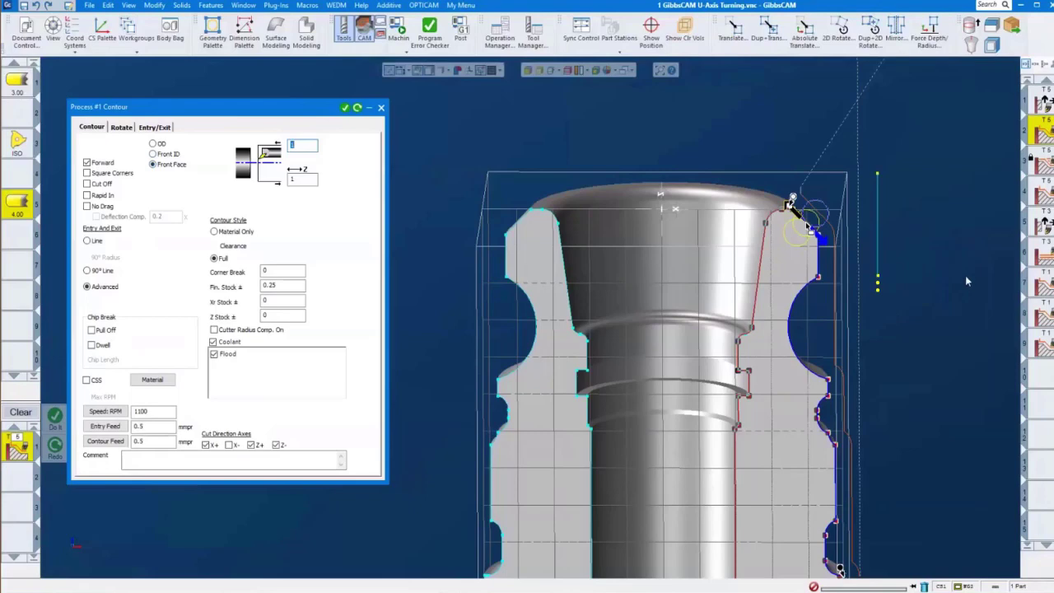
# Show the OD Rough process of operation 3, followed by the OD Contour process of operation 4
pyautogui.click(1042, 162)
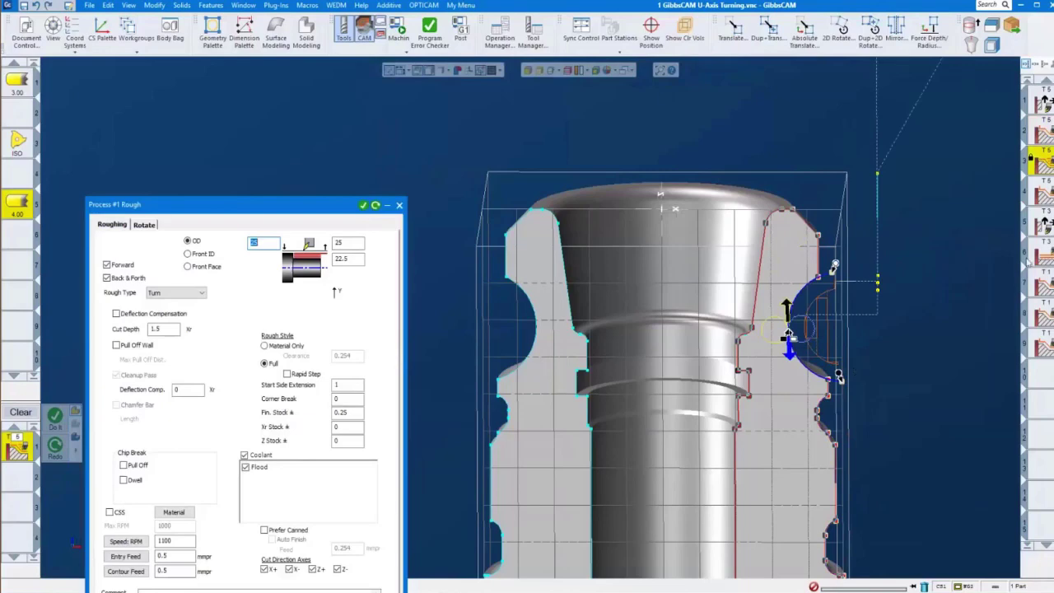
pyautogui.click(1044, 193)
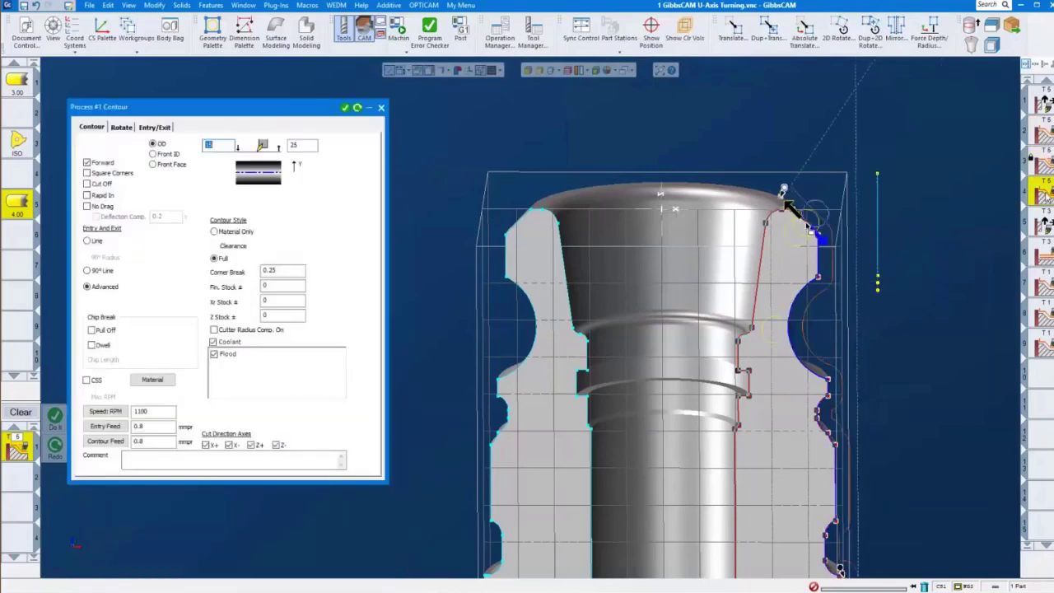
# Open the Thread process of operation 6 and examine its toolpath along the outside of the part profile
pyautogui.click(1043, 255)
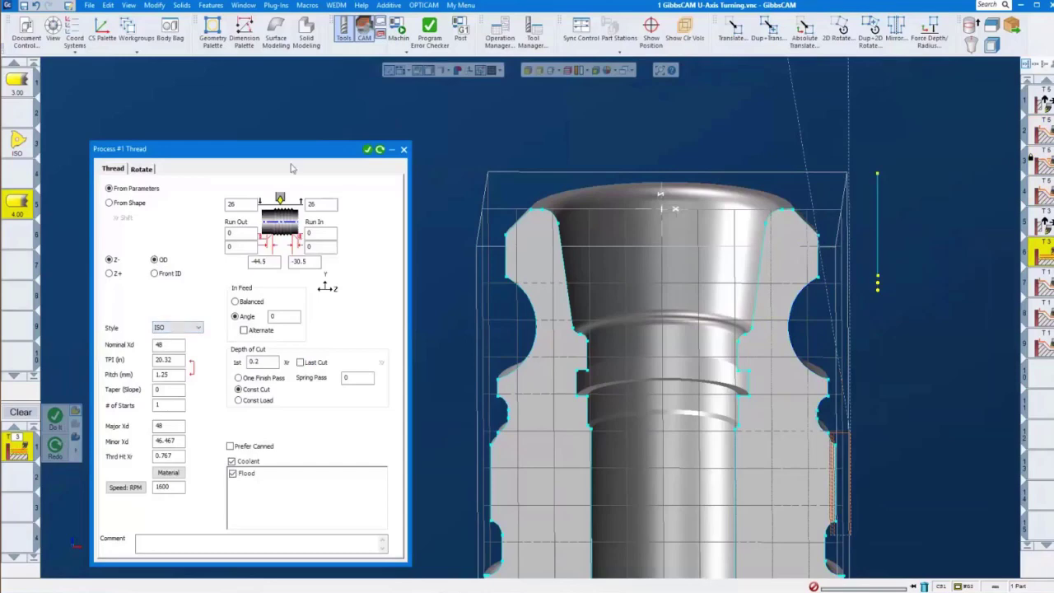
pyautogui.moveTo(289, 159); pyautogui.dragTo(294, 111)
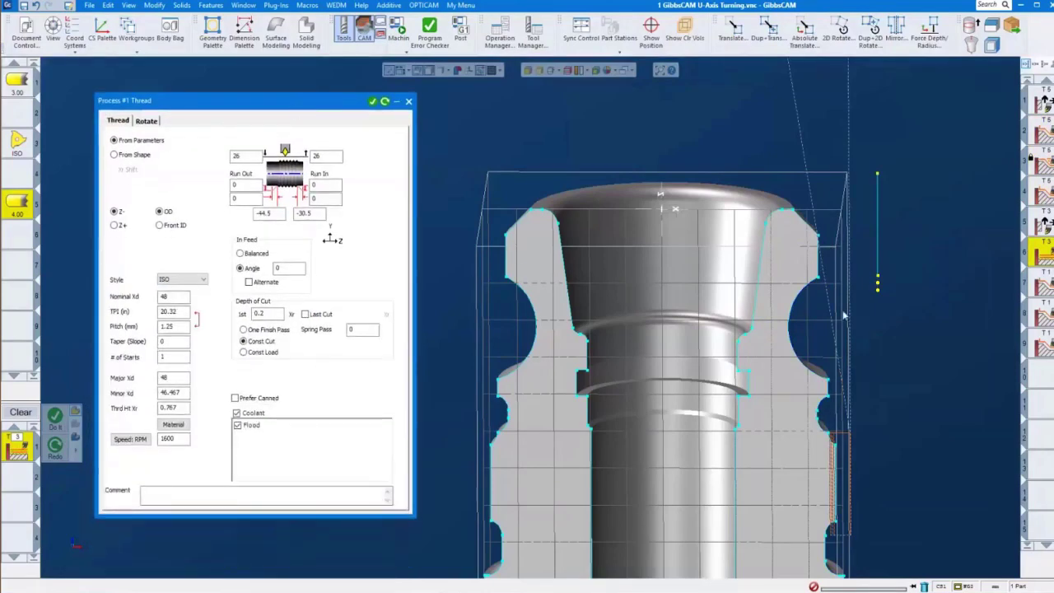
pyautogui.scroll(2, 899, 271)
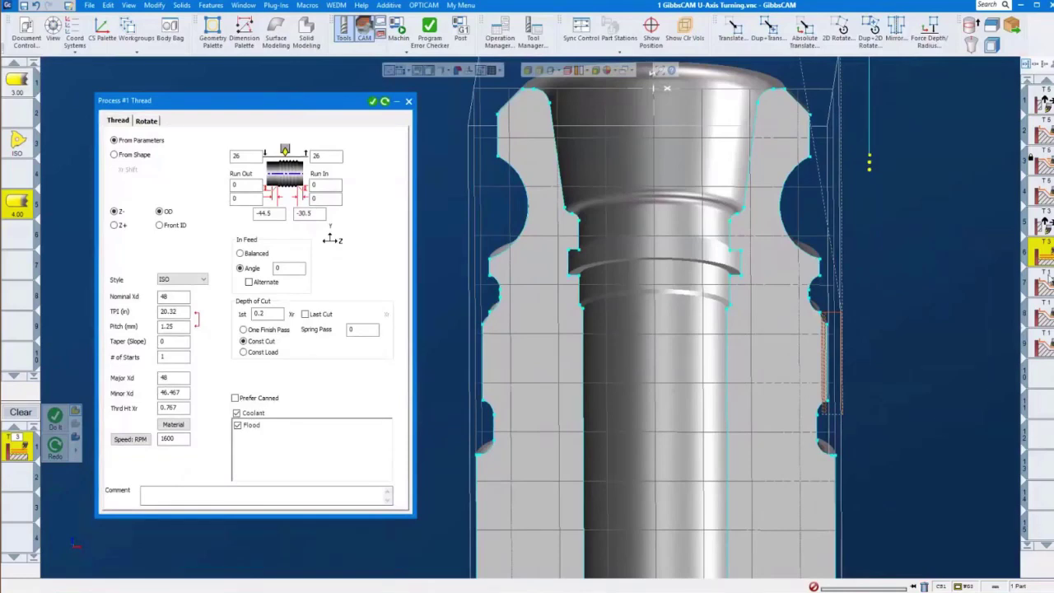
# Open the Front ID Contour process of operation 7, examine its toolpath in the bore and close the process dialog
pyautogui.click(1042, 283)
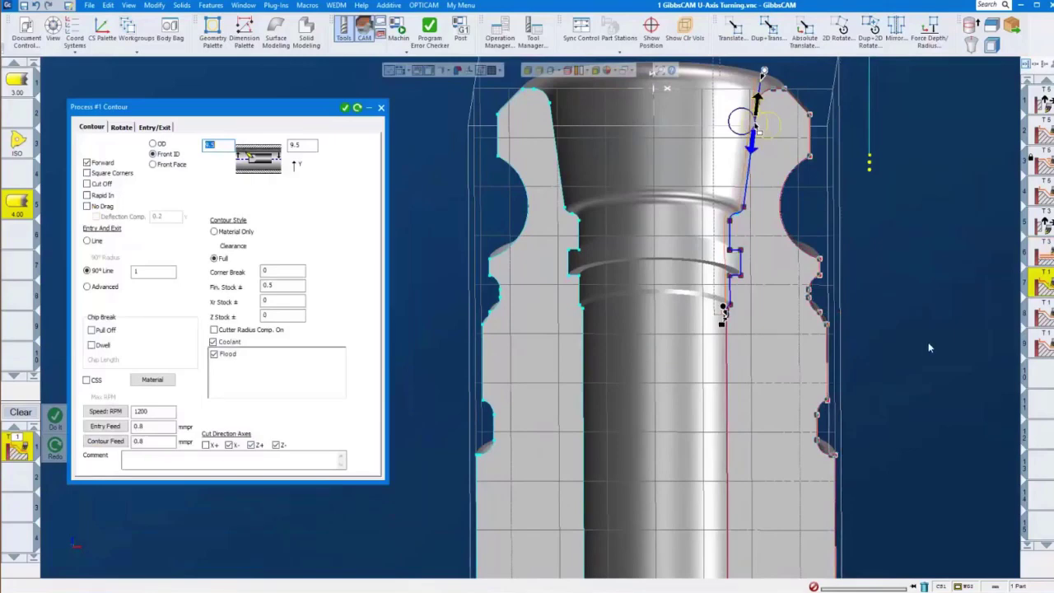
pyautogui.press('Up')
pyautogui.press('Up')
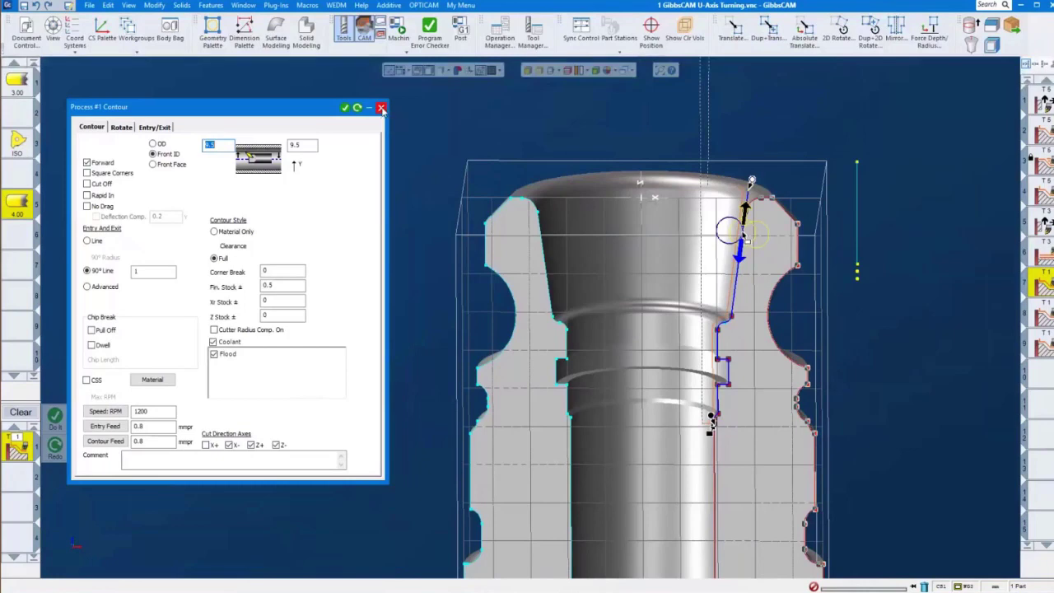
pyautogui.click(381, 108)
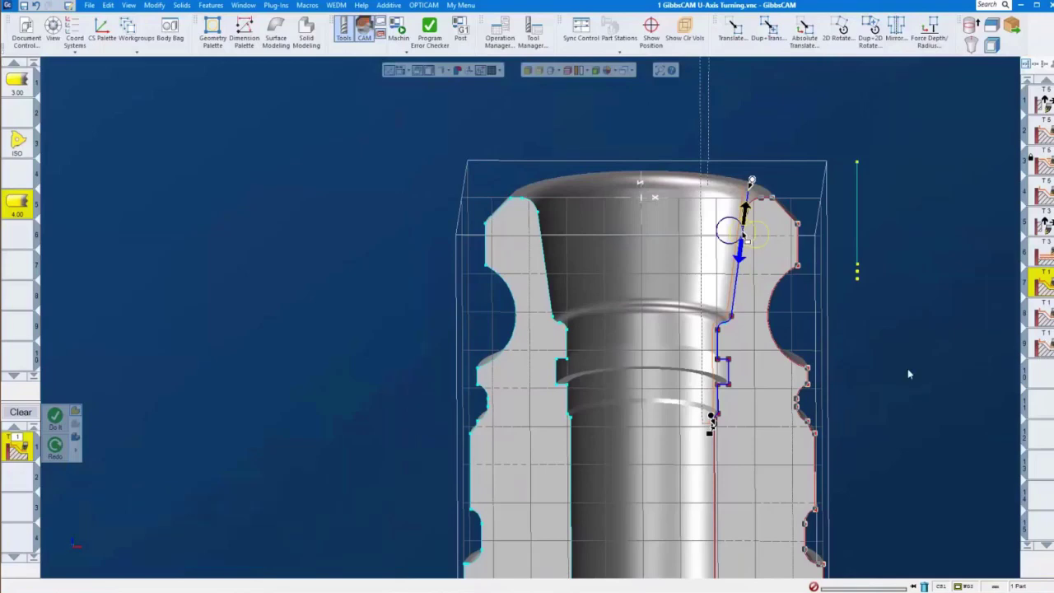
# Run the machine simulation of the facing head turning the part and stop it during operation 2
pyautogui.scroll(-3, 939, 373)
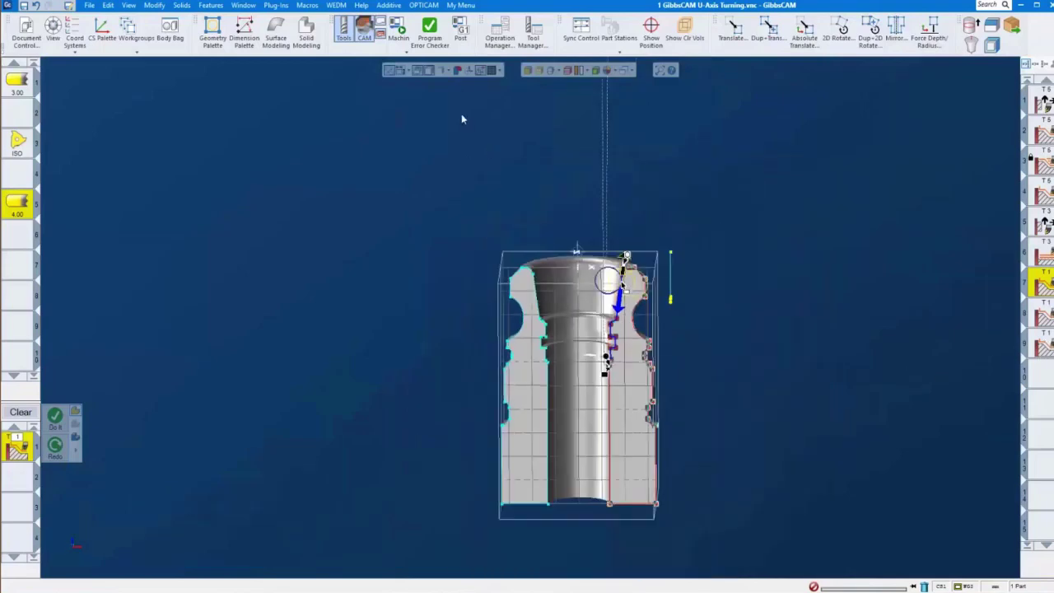
pyautogui.click(398, 33)
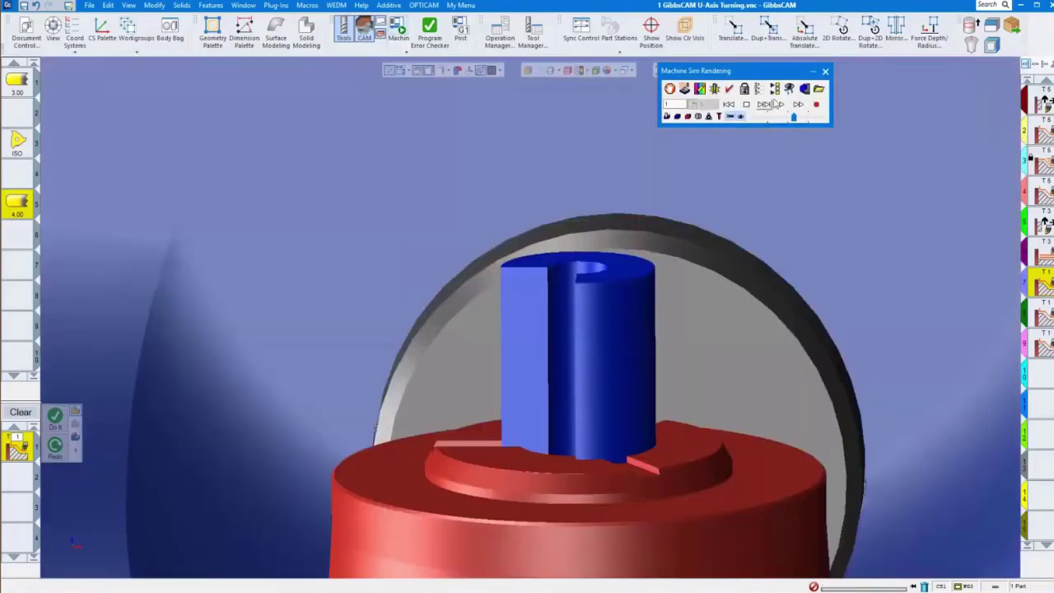
pyautogui.click(782, 105)
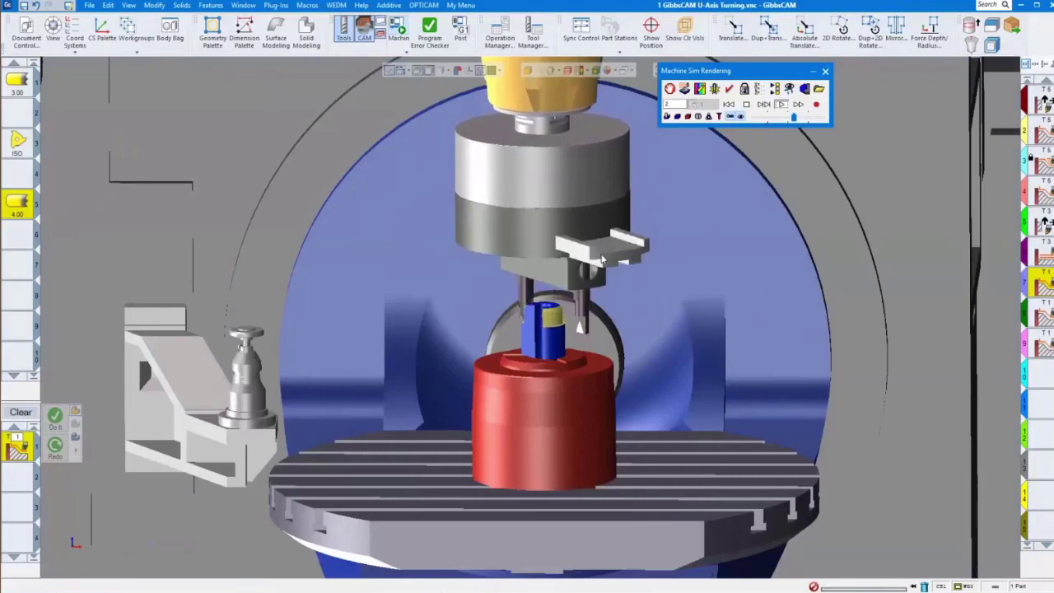
pyautogui.click(746, 105)
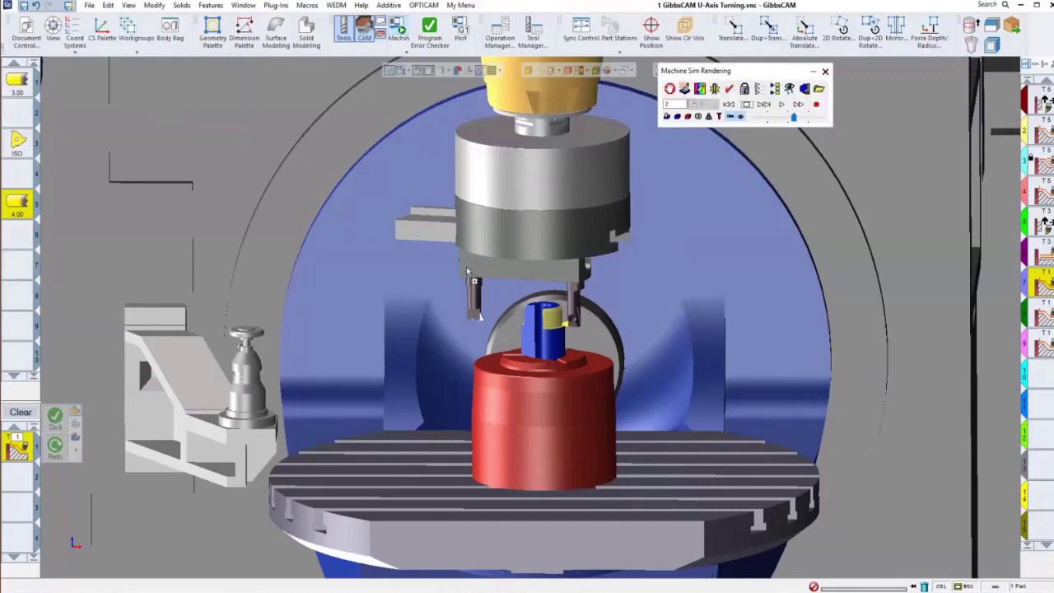
# Close the current file without saving, open 2 U-Axis Turning - Right Angle Head.vnc and inspect the sectioned part from several angles
pyautogui.hotkey('ctrl', 'w')
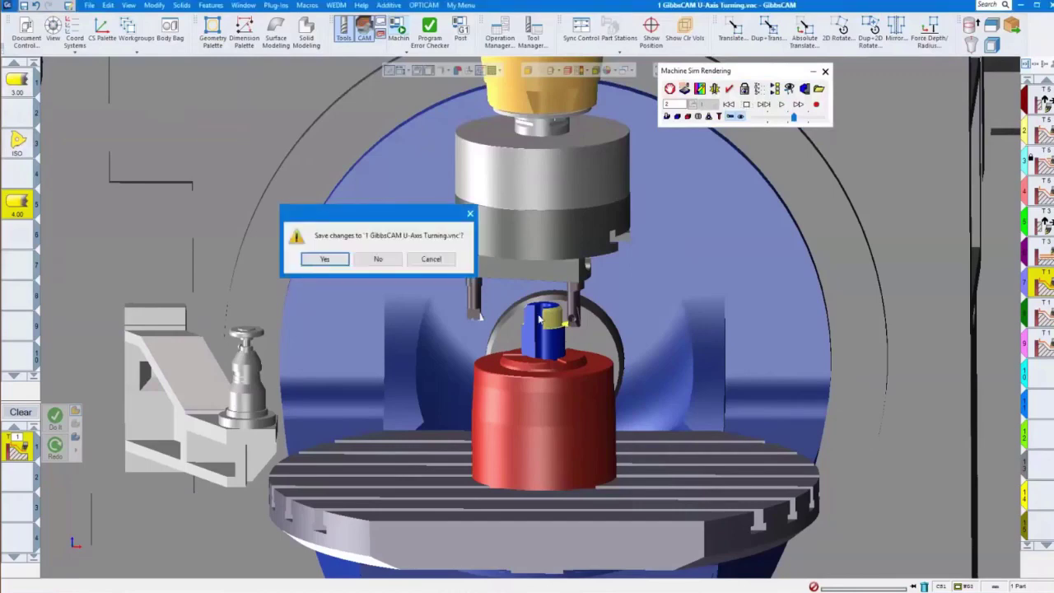
pyautogui.click(385, 260)
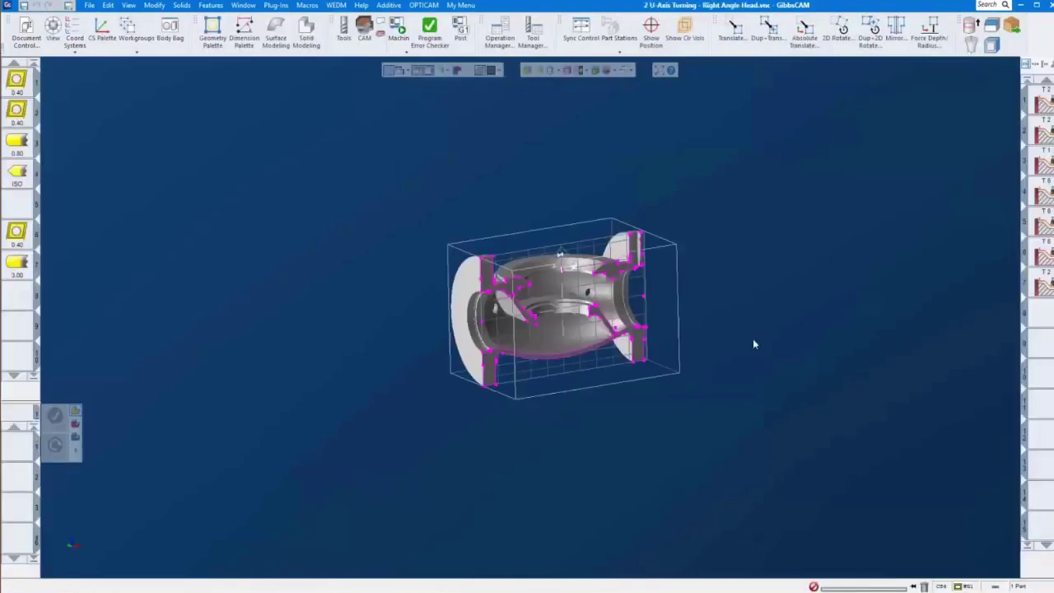
pyautogui.moveTo(410, 191); pyautogui.dragTo(714, 432)
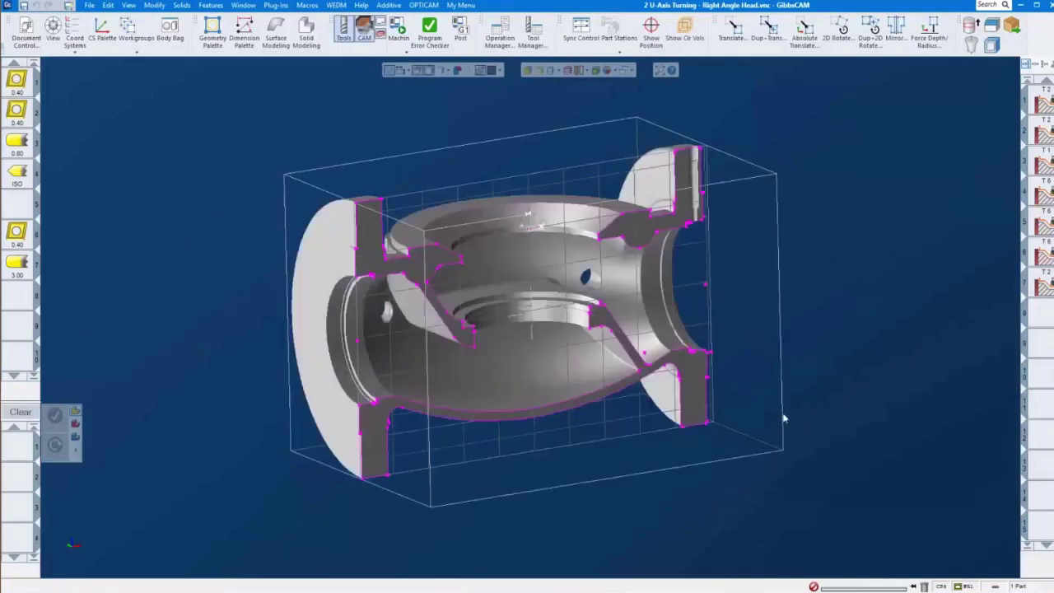
pyautogui.moveTo(784, 419); pyautogui.dragTo(512, 497, button='middle')
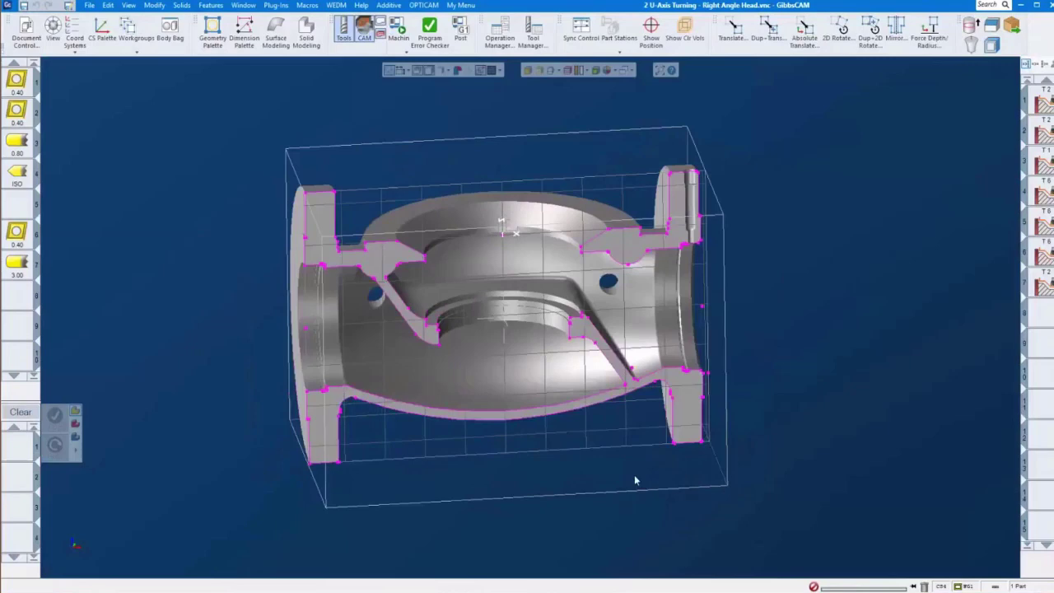
pyautogui.moveTo(634, 416); pyautogui.dragTo(507, 315, button='middle')
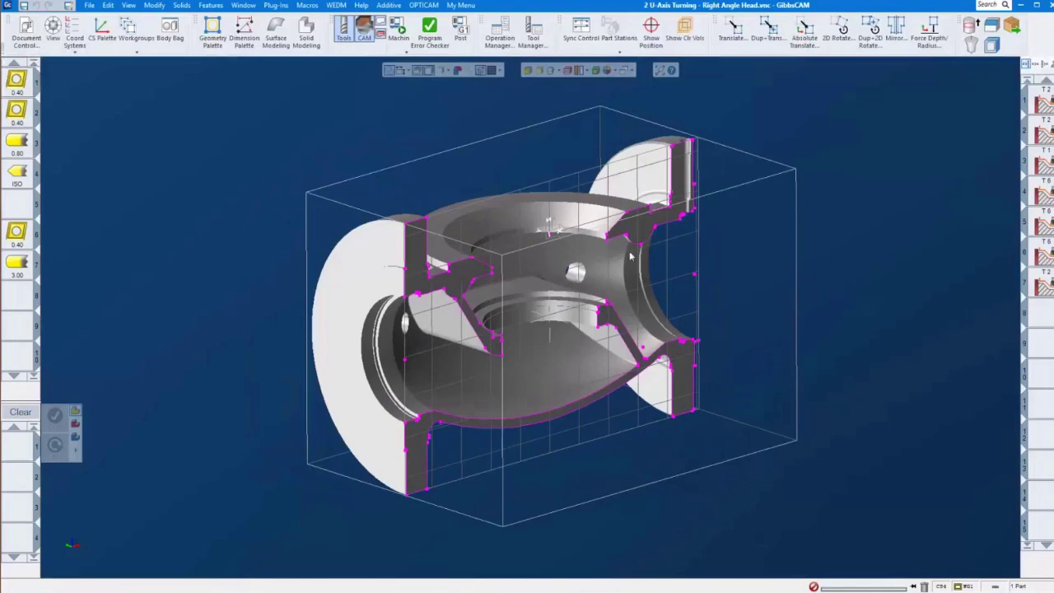
# Start the machine simulation and examine the clamped part in its fixture beneath the right angle head
pyautogui.click(400, 33)
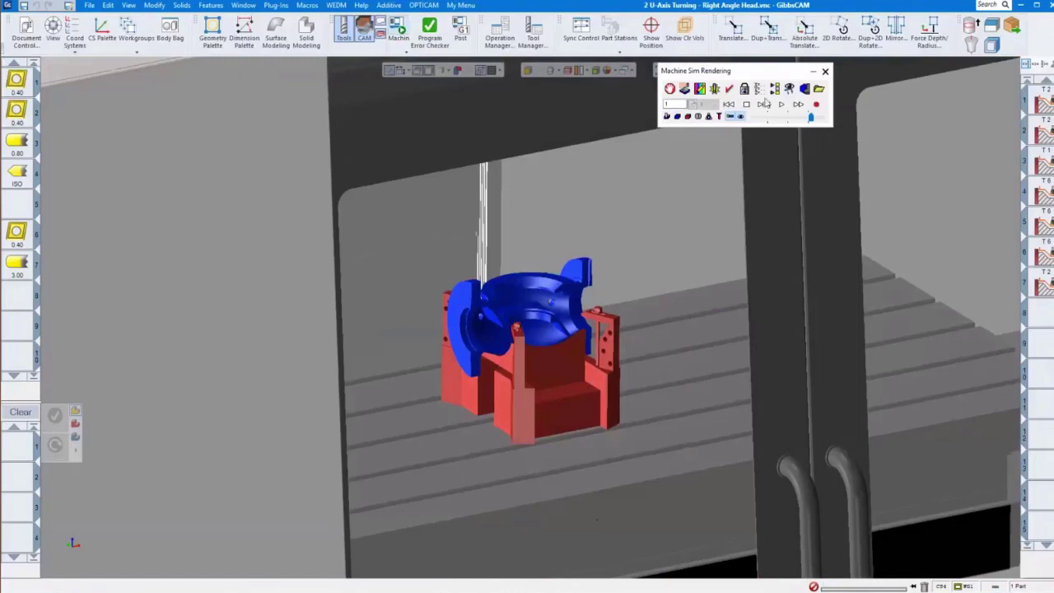
pyautogui.click(764, 104)
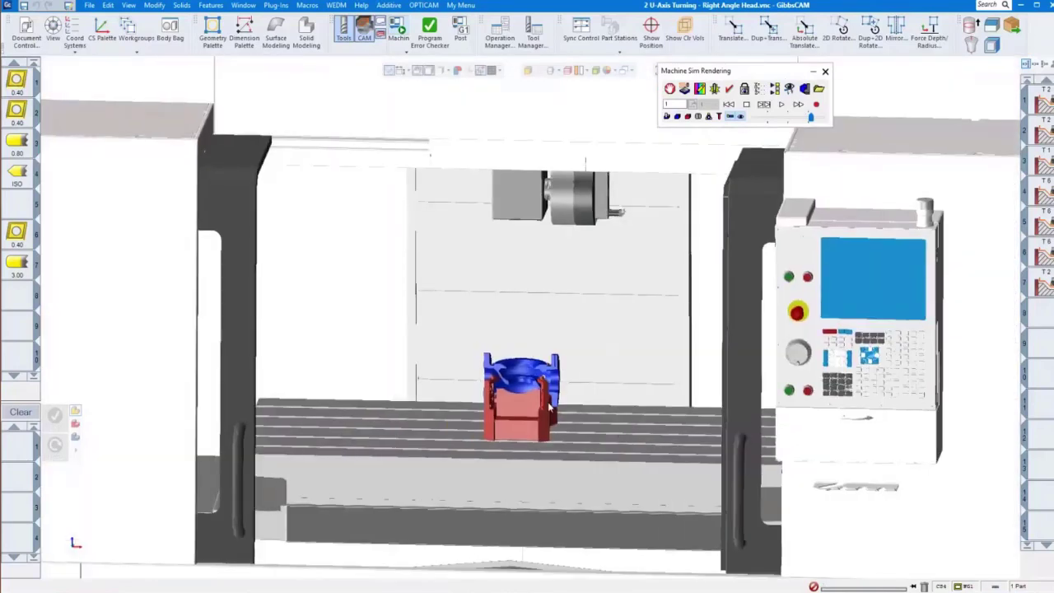
pyautogui.moveTo(517, 403); pyautogui.dragTo(450, 329)
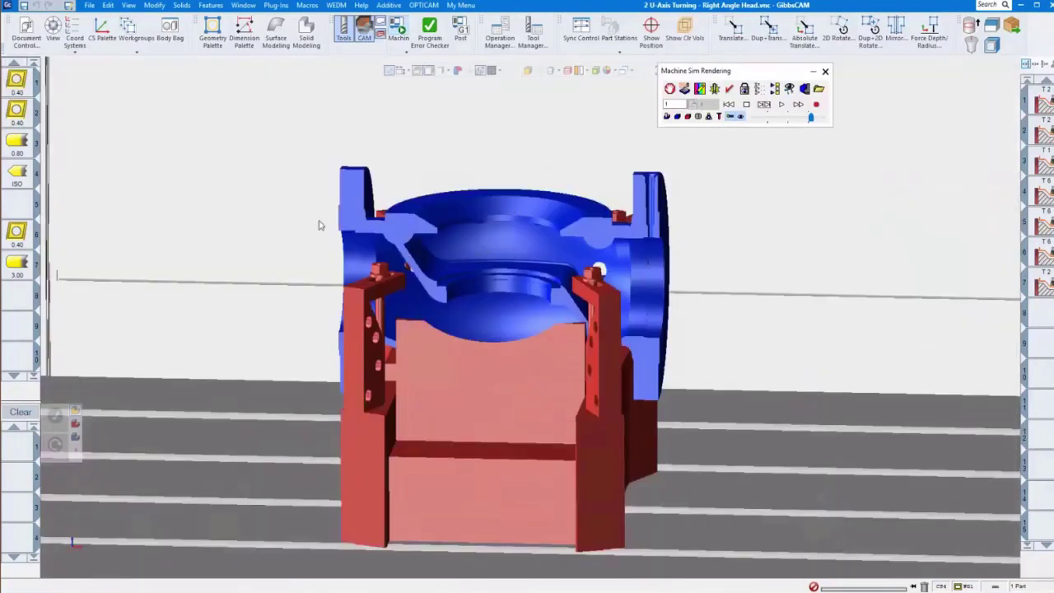
pyautogui.scroll(-5, 708, 277)
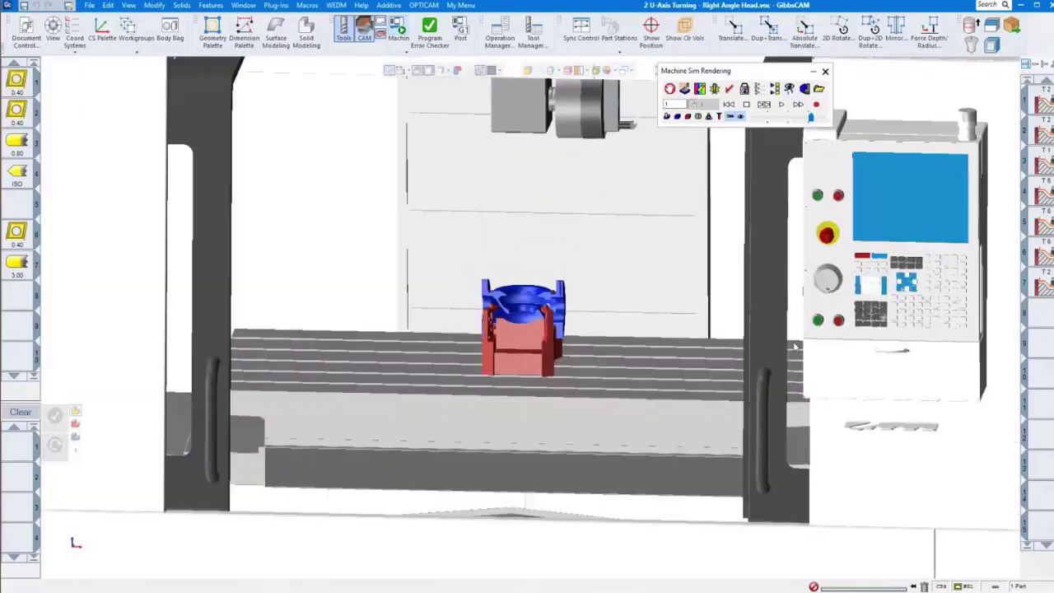
pyautogui.scroll(2, 625, 326)
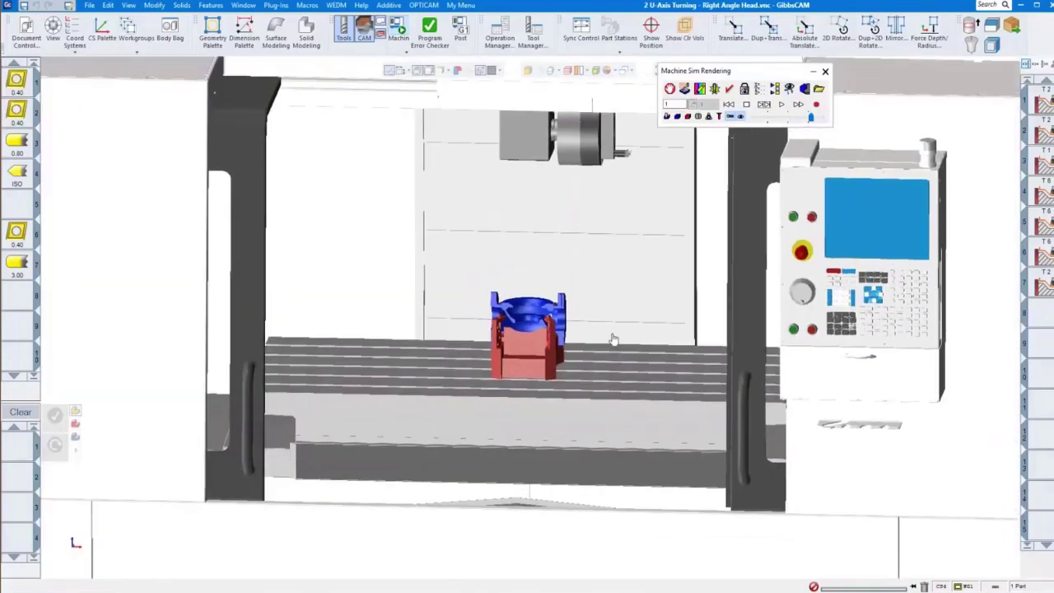
# Reduce the simulation speed, run operation 1 and examine the facing head closely as it machines the side flange
pyautogui.click(782, 118)
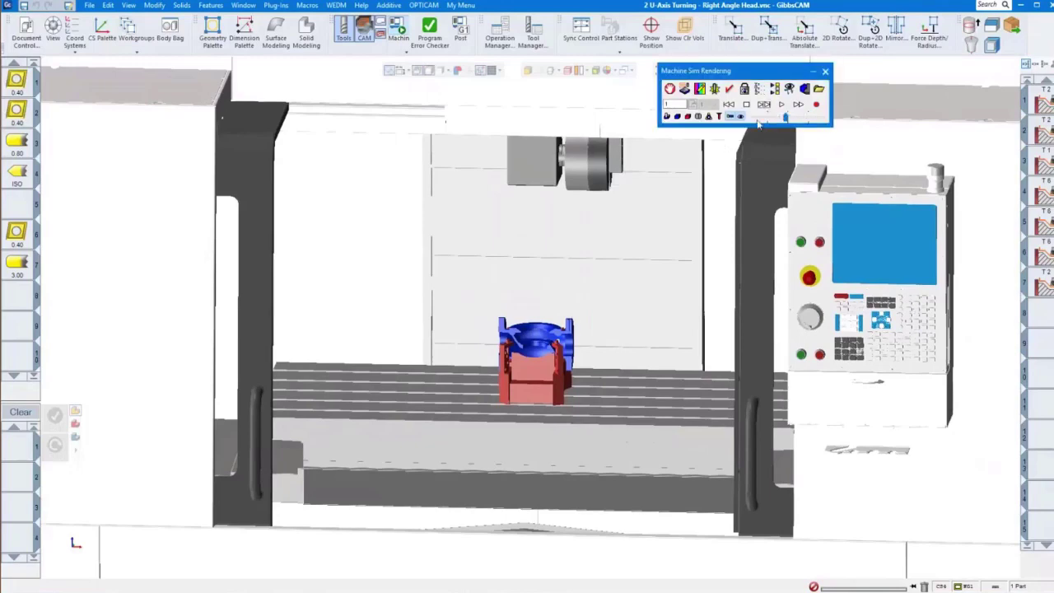
pyautogui.click(794, 118)
pyautogui.click(775, 117)
pyautogui.click(781, 103)
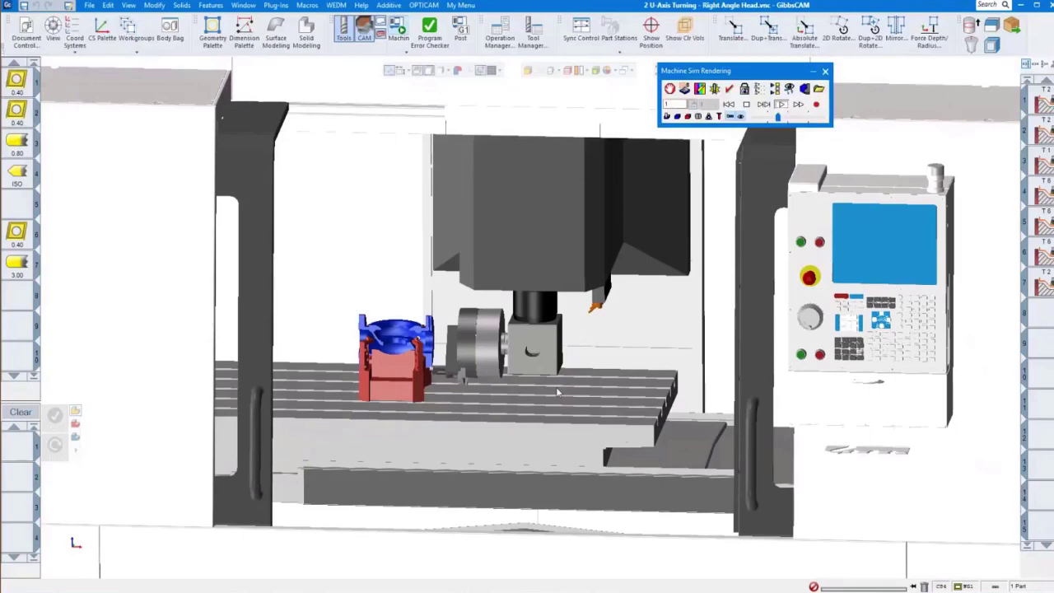
pyautogui.moveTo(318, 266); pyautogui.dragTo(452, 398)
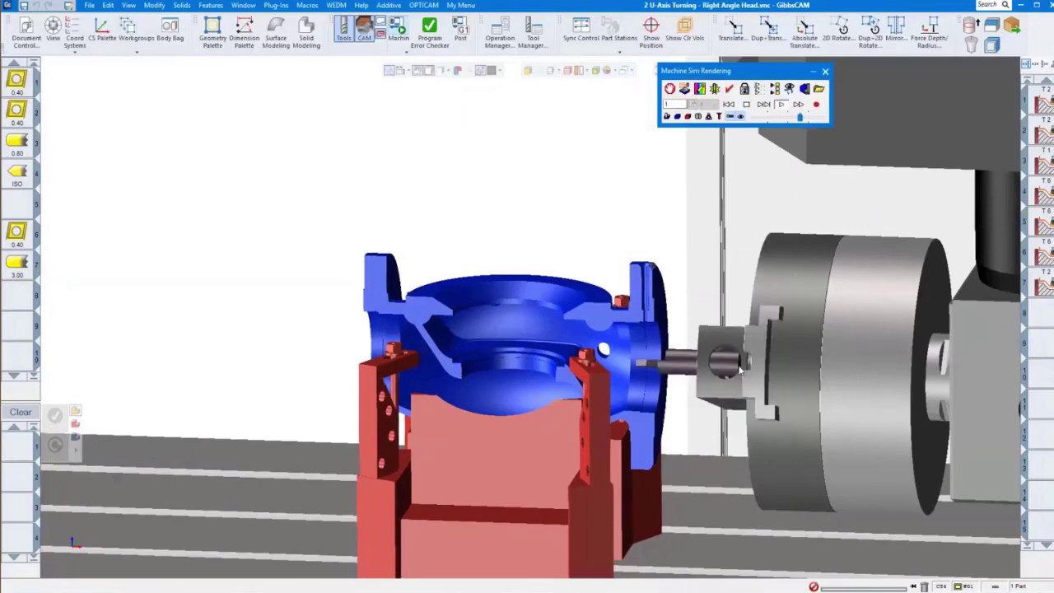
pyautogui.moveTo(740, 372); pyautogui.dragTo(561, 483, button='middle')
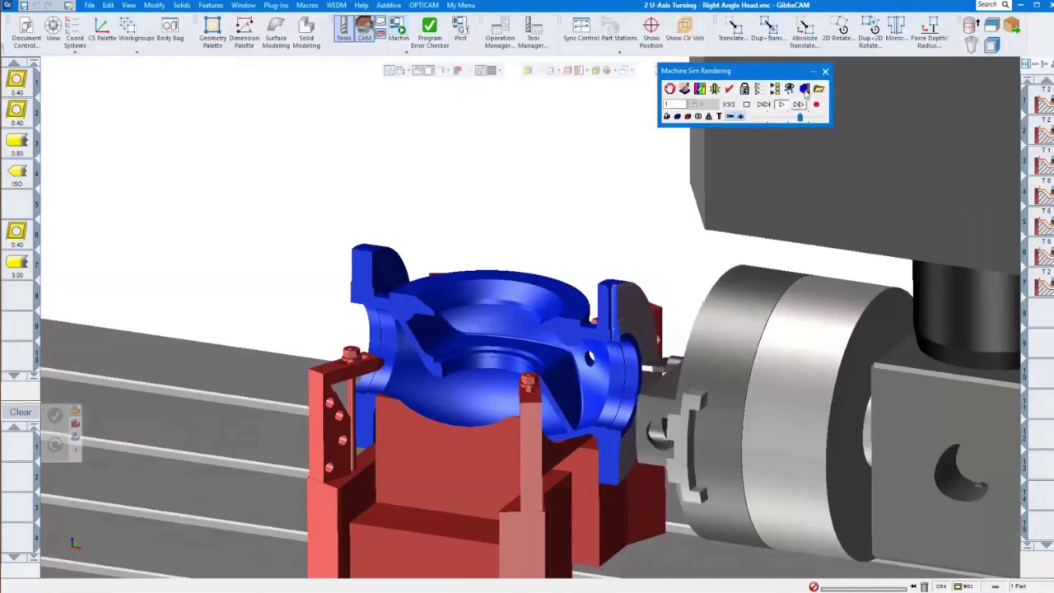
# Vary the simulation speed while playing through operation 2 and stop the simulation at operation 3
pyautogui.click(811, 117)
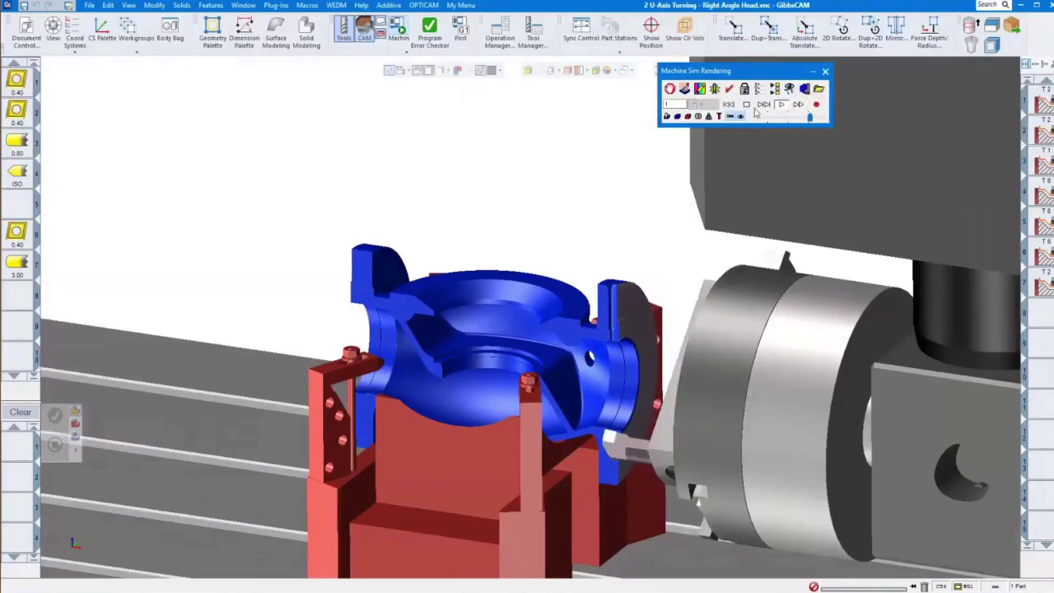
pyautogui.click(778, 117)
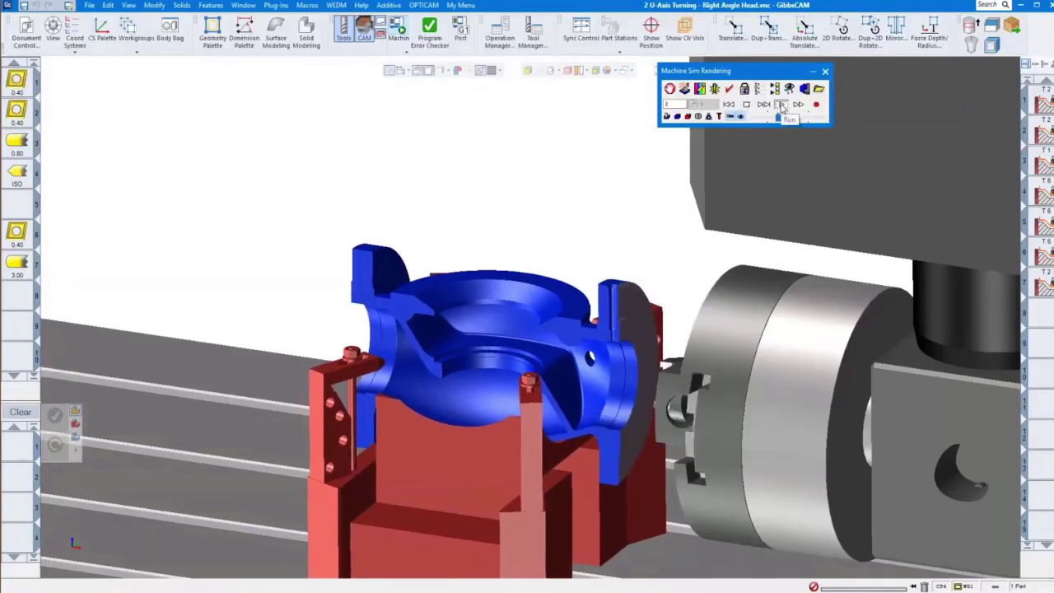
pyautogui.click(809, 118)
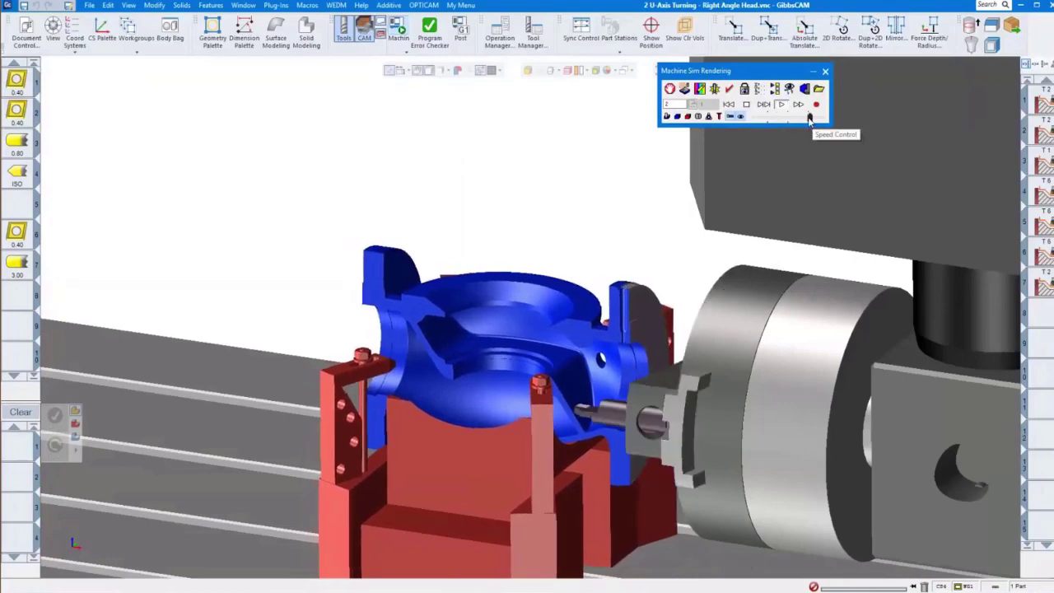
pyautogui.click(747, 105)
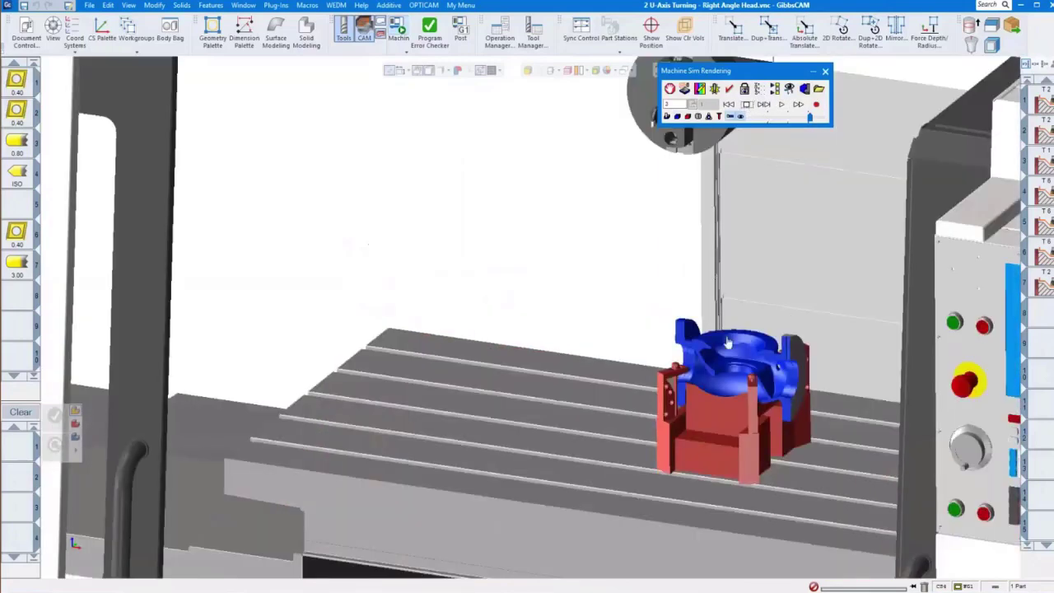
# Slow the simulation down, run operation 3 and examine the tool cutting the flange up close and from farther away
pyautogui.moveTo(727, 342); pyautogui.dragTo(708, 367, button='middle')
pyautogui.moveTo(809, 116); pyautogui.dragTo(772, 116)
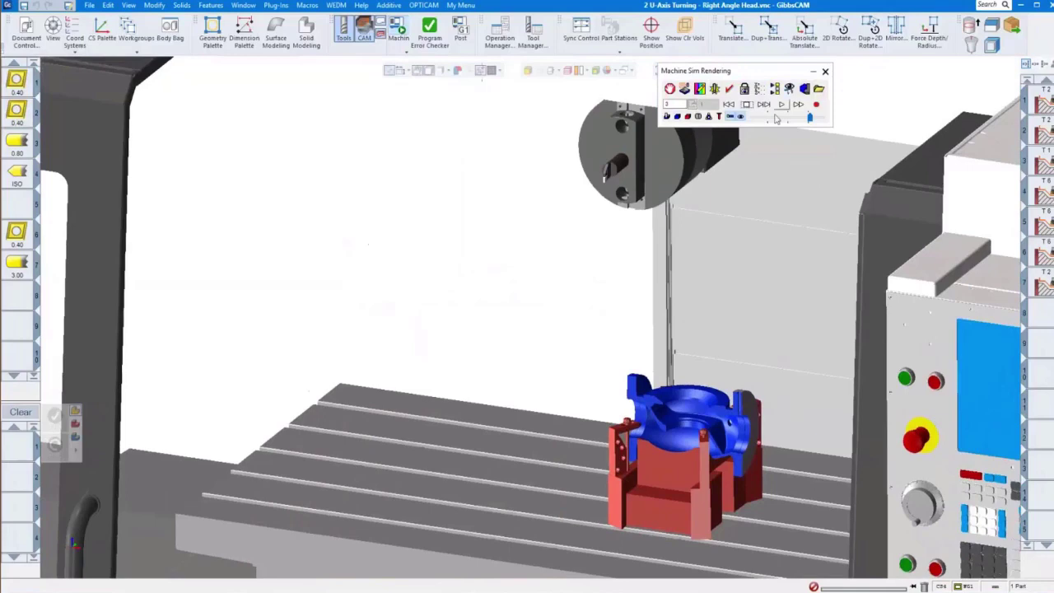
pyautogui.click(781, 105)
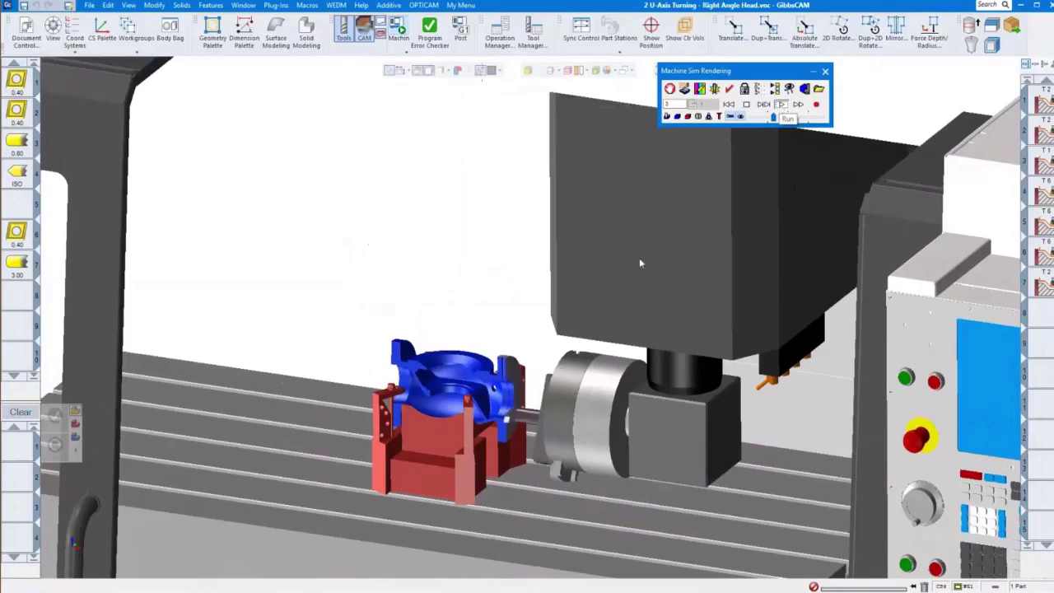
pyautogui.scroll(5, 624, 366)
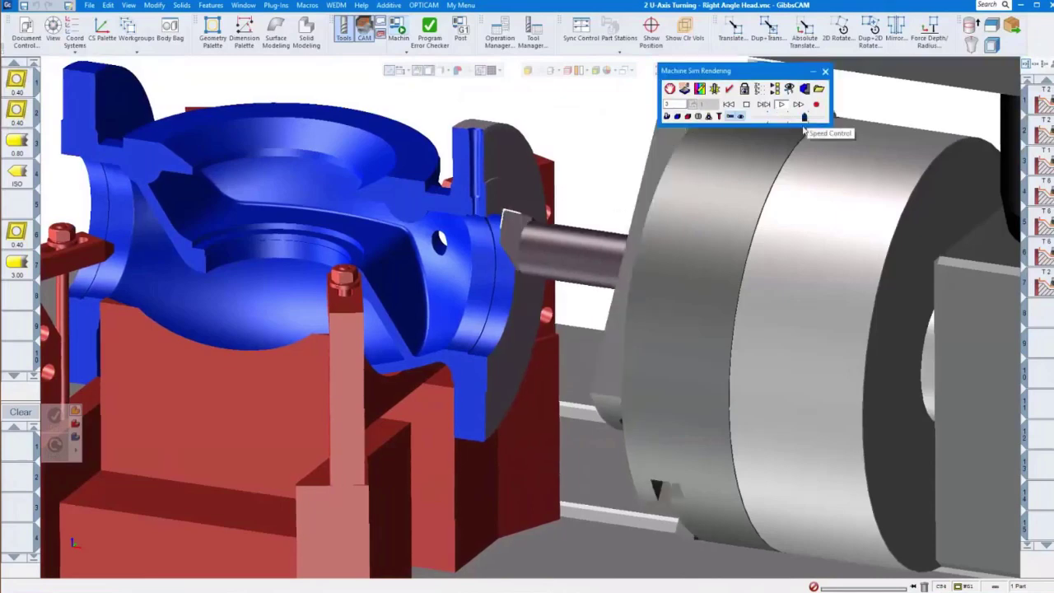
pyautogui.scroll(-6, 624, 284)
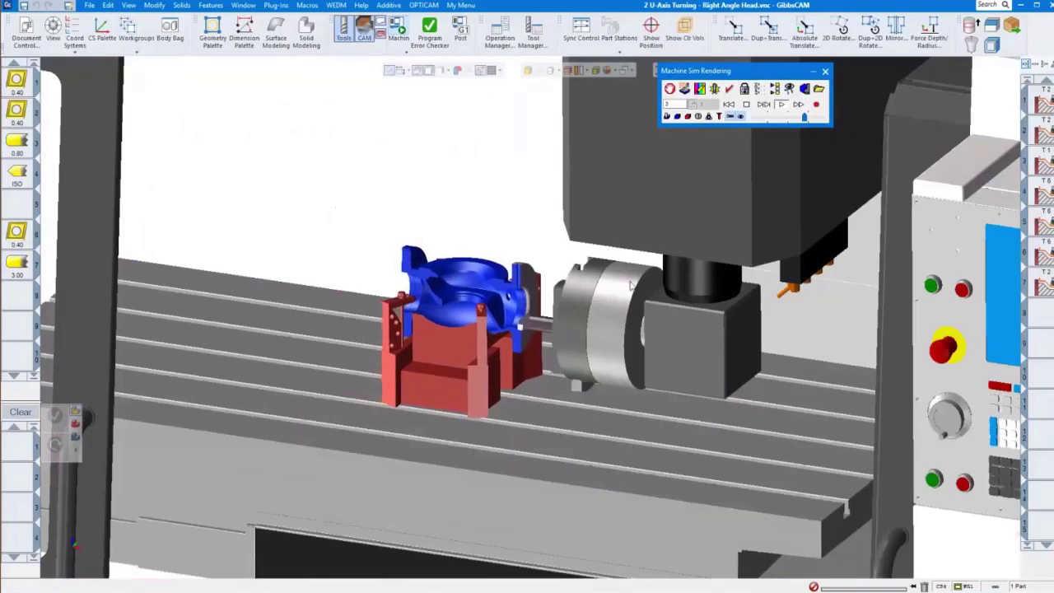
pyautogui.moveTo(576, 315); pyautogui.dragTo(245, 369, button='middle')
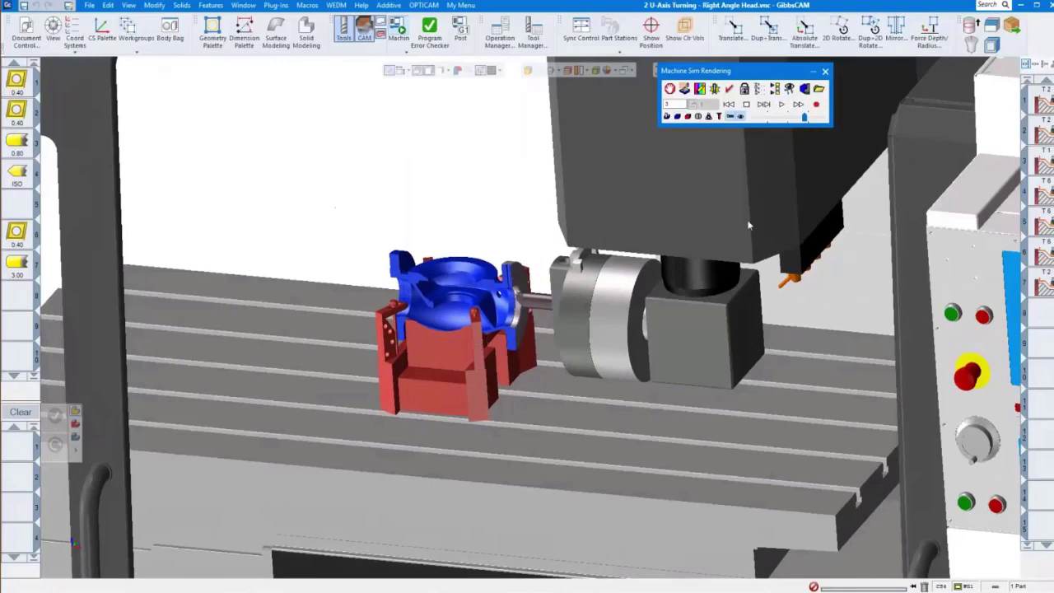
# Play the simulation from operation 3 at varying speeds, examine the head machining the upward-facing flange and inner bore closely, and stop at operation 6
pyautogui.click(769, 116)
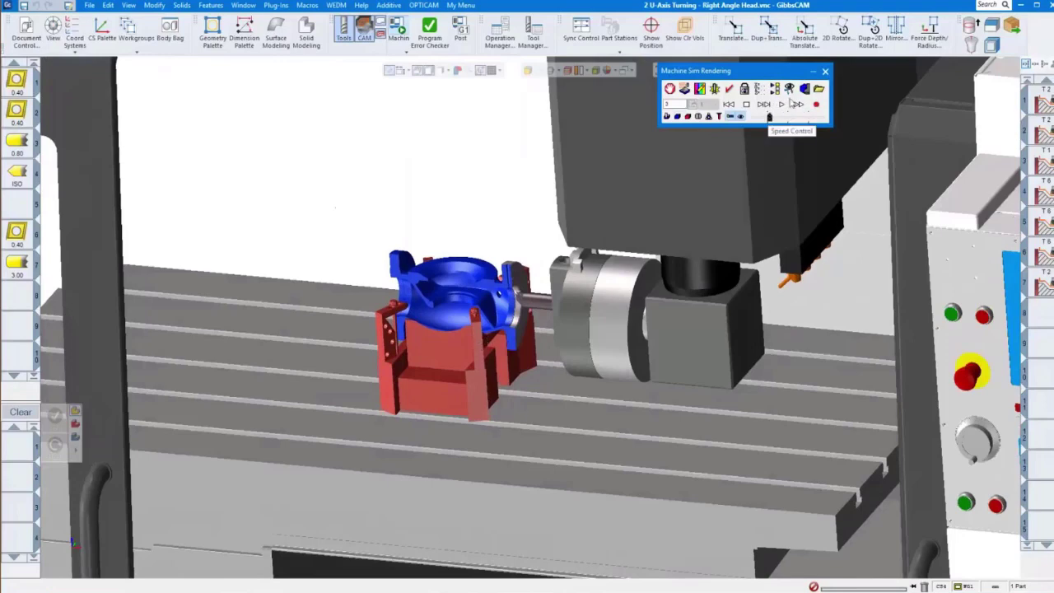
pyautogui.click(781, 105)
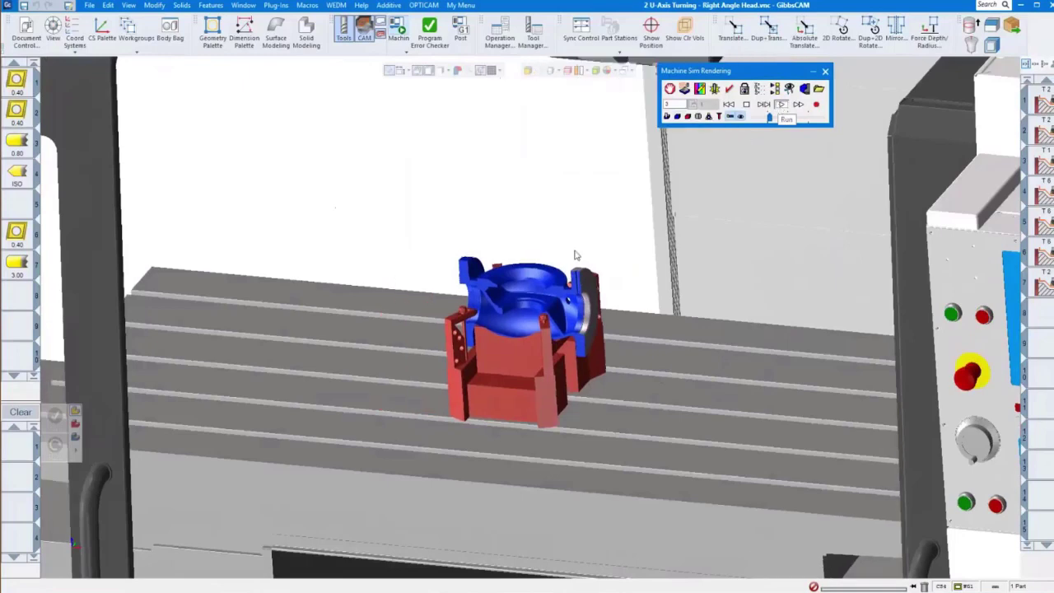
pyautogui.scroll(-5, 559, 332)
pyautogui.moveTo(545, 344); pyautogui.dragTo(564, 185, button='middle')
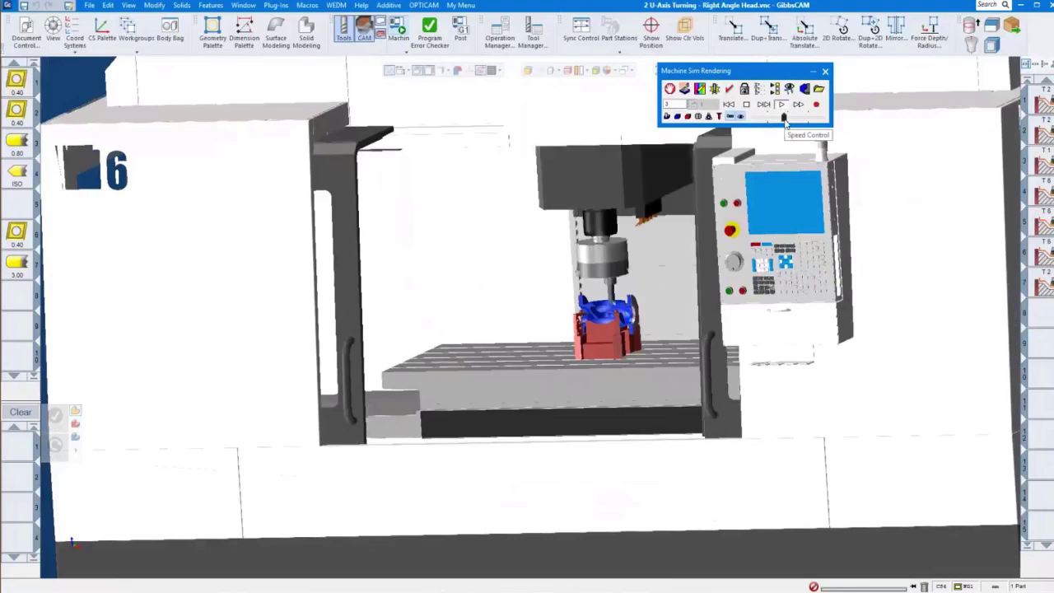
pyautogui.scroll(5, 657, 371)
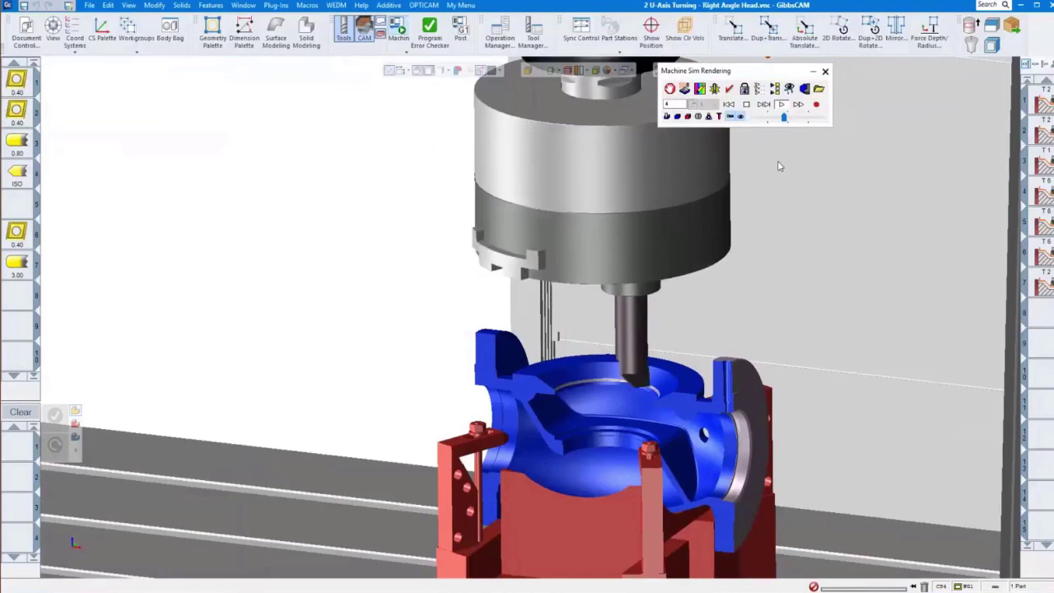
pyautogui.moveTo(783, 116); pyautogui.dragTo(811, 118)
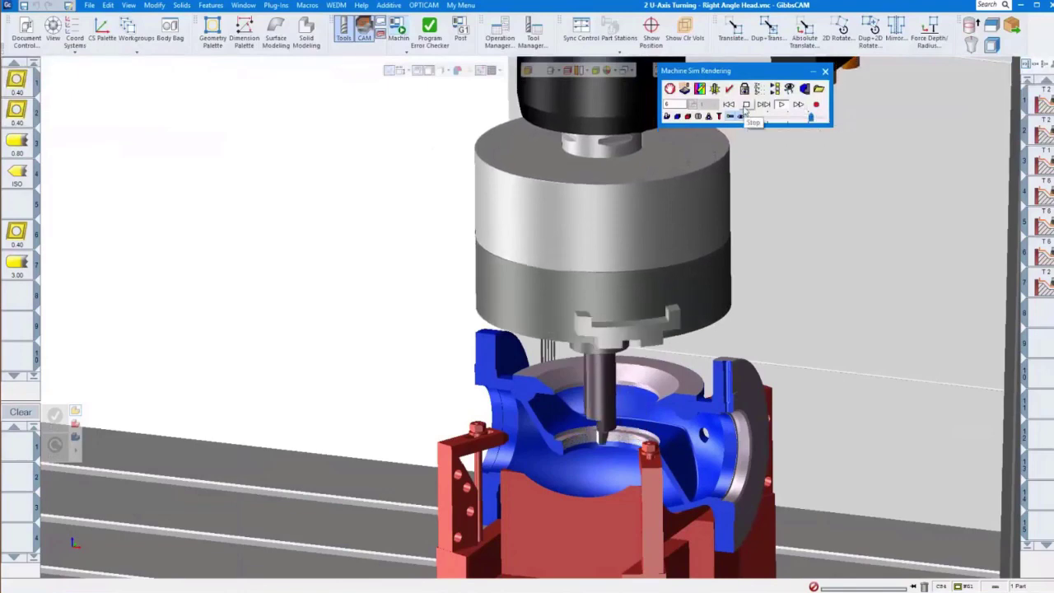
pyautogui.click(745, 107)
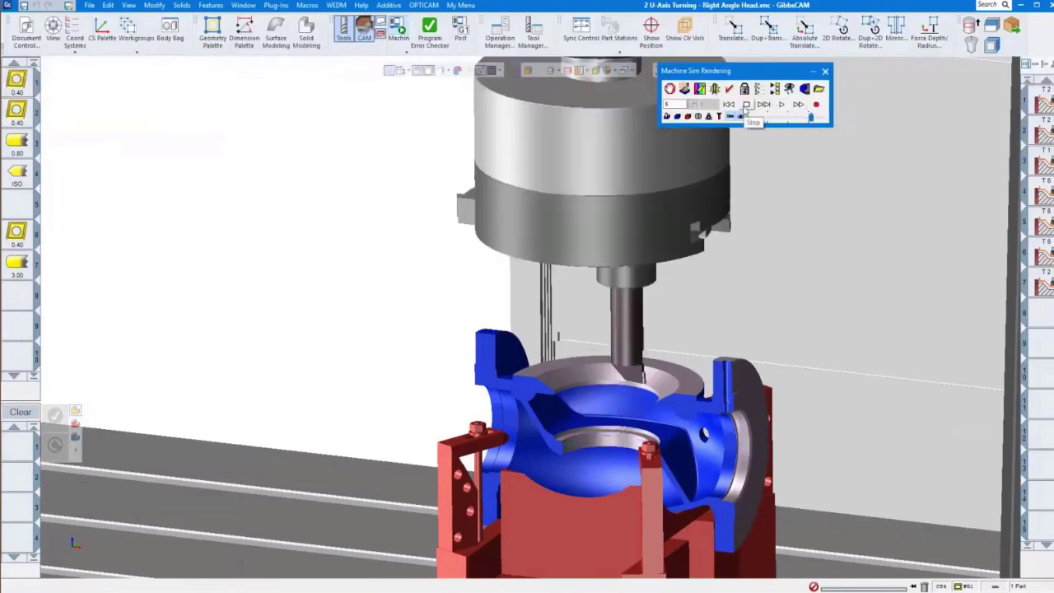
# Resume the simulation at a slower speed, accelerate it into operation 7, stop it and examine the right angle head at the opposite side flange
pyautogui.click(770, 117)
pyautogui.click(781, 104)
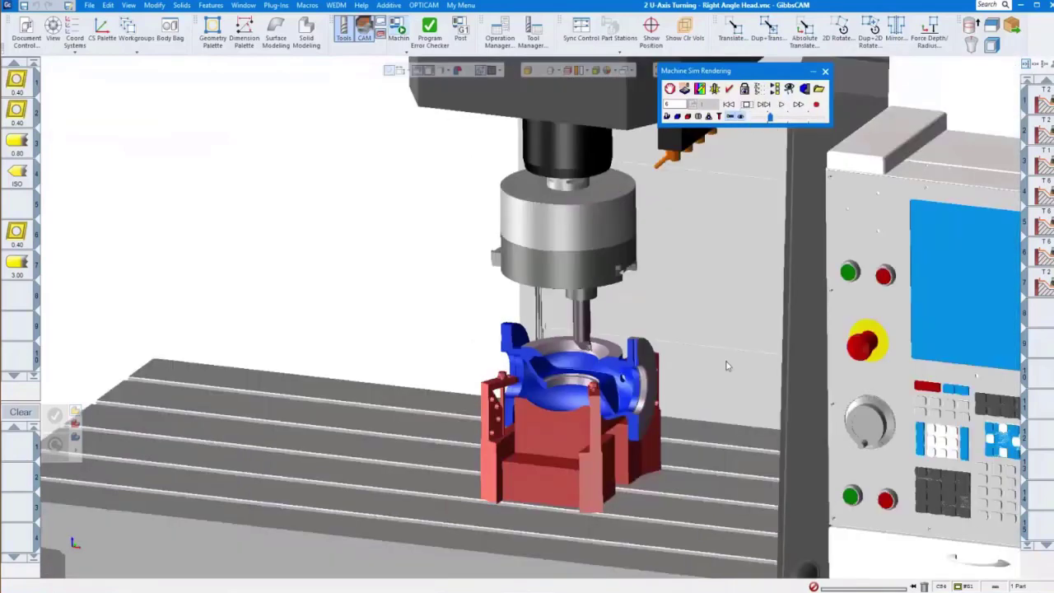
pyautogui.click(781, 106)
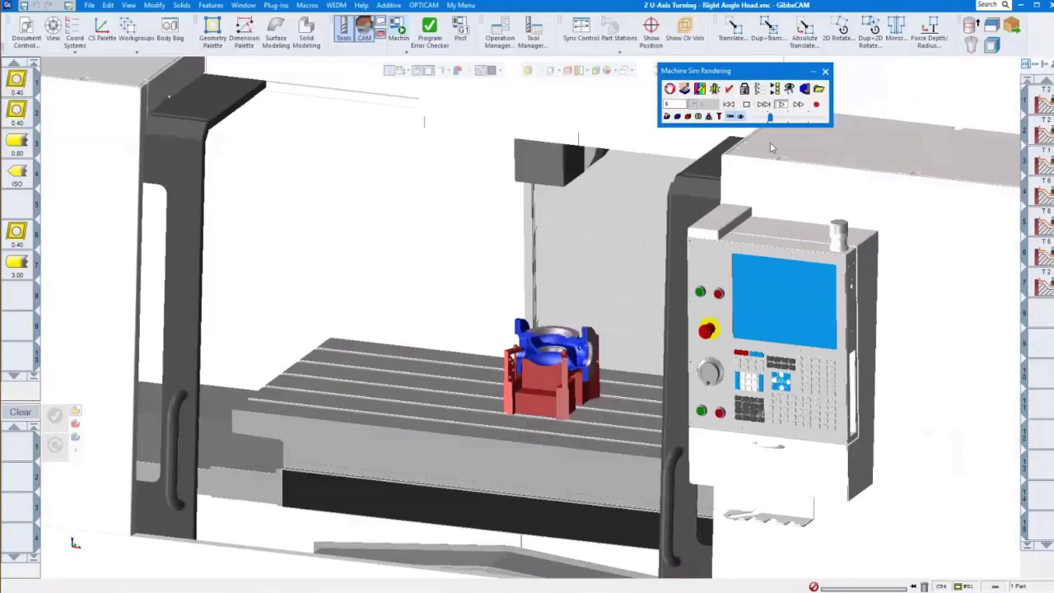
pyautogui.moveTo(771, 117); pyautogui.dragTo(785, 117)
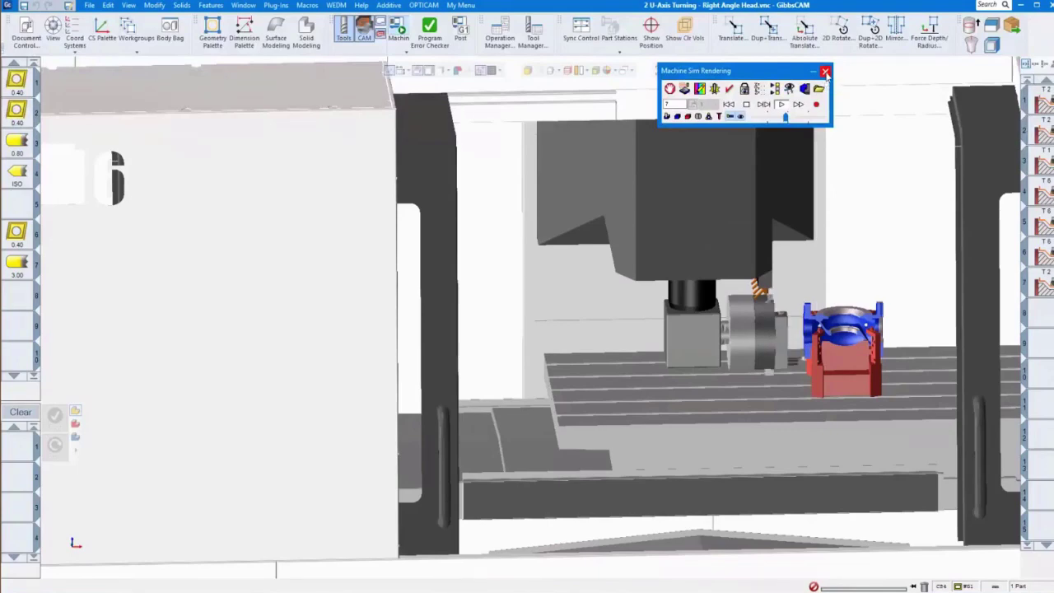
pyautogui.click(746, 106)
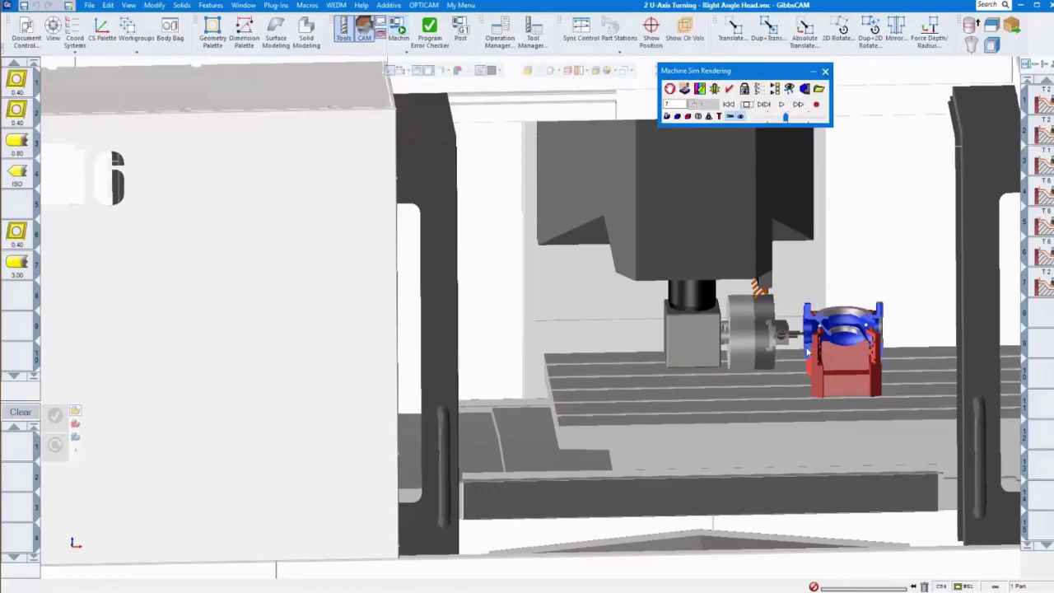
pyautogui.moveTo(800, 319); pyautogui.dragTo(795, 425, button='middle')
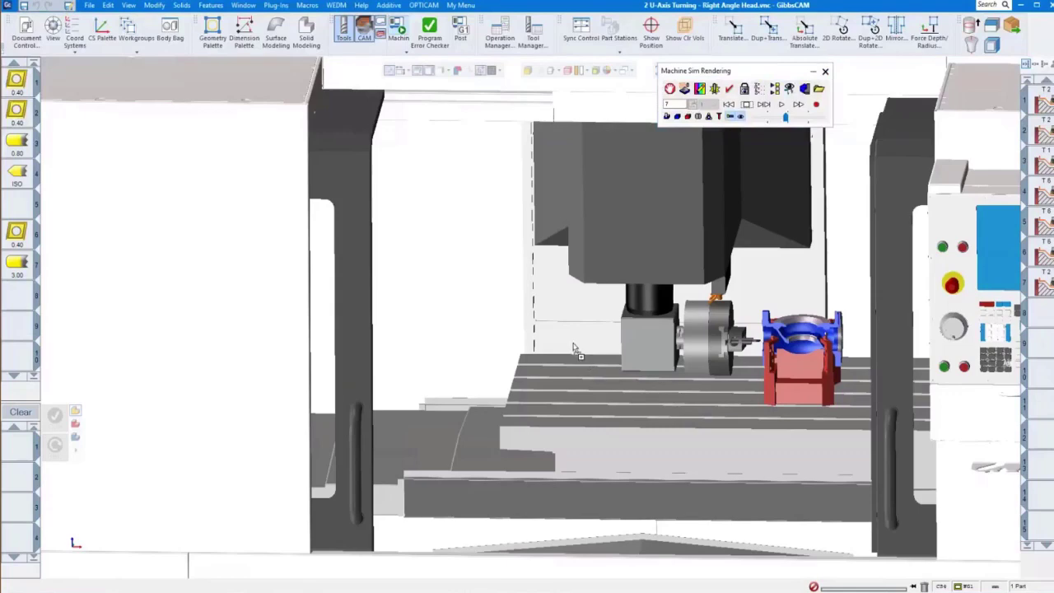
# Switch to the file 3 Head Swapping with U-Axis Turning.vnc, discarding the changes to the right angle head file
pyautogui.hotkey('alt', 'F4')
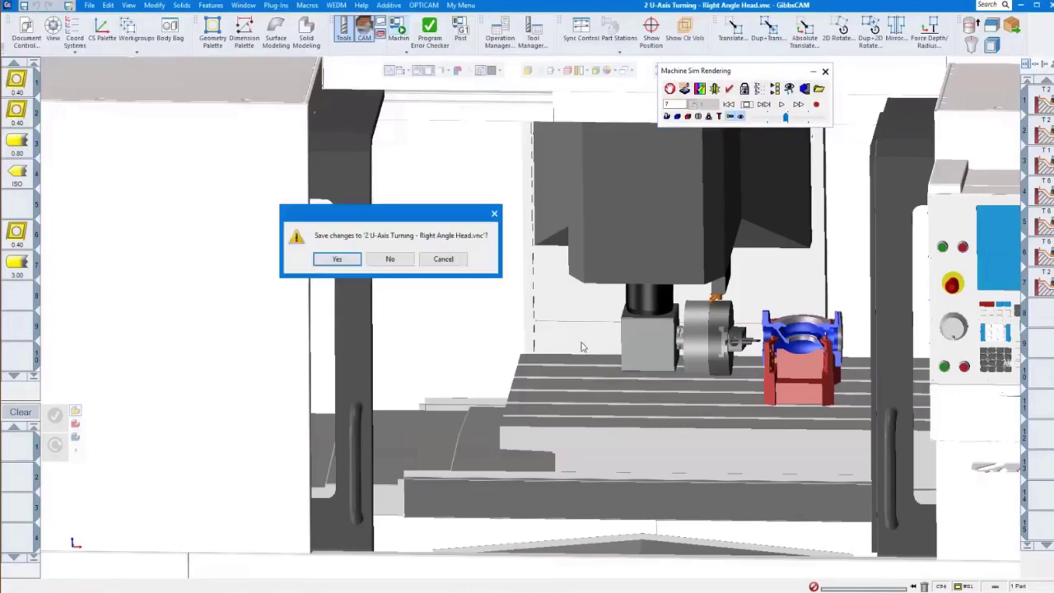
pyautogui.click(390, 259)
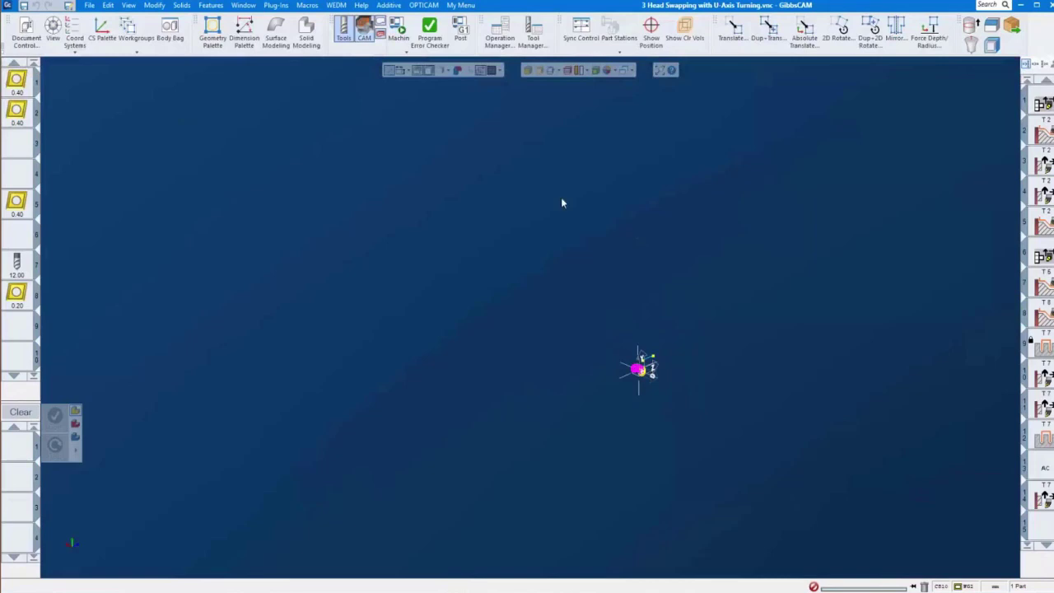
# Start the machine simulation and examine the red milling head mounted on the machine column up close
pyautogui.click(399, 32)
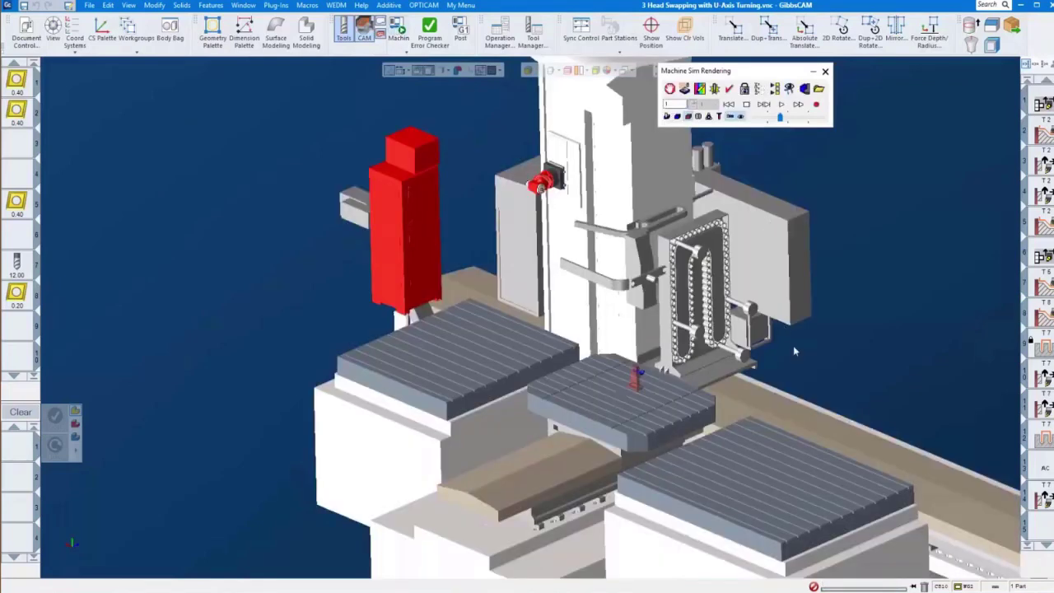
pyautogui.moveTo(815, 430); pyautogui.dragTo(694, 441, button='middle')
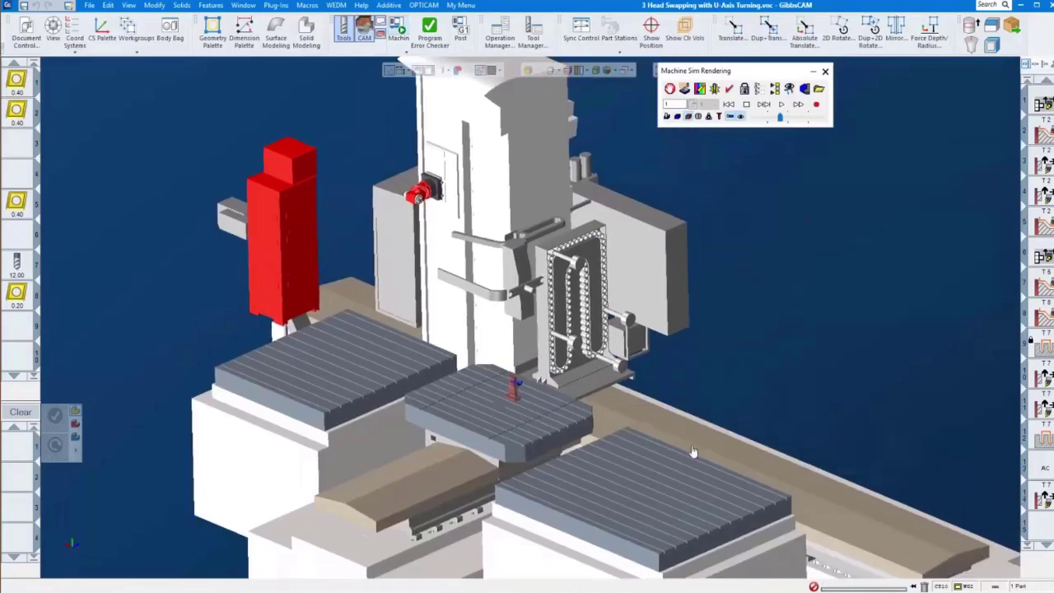
pyautogui.moveTo(620, 393); pyautogui.dragTo(634, 429, button='middle')
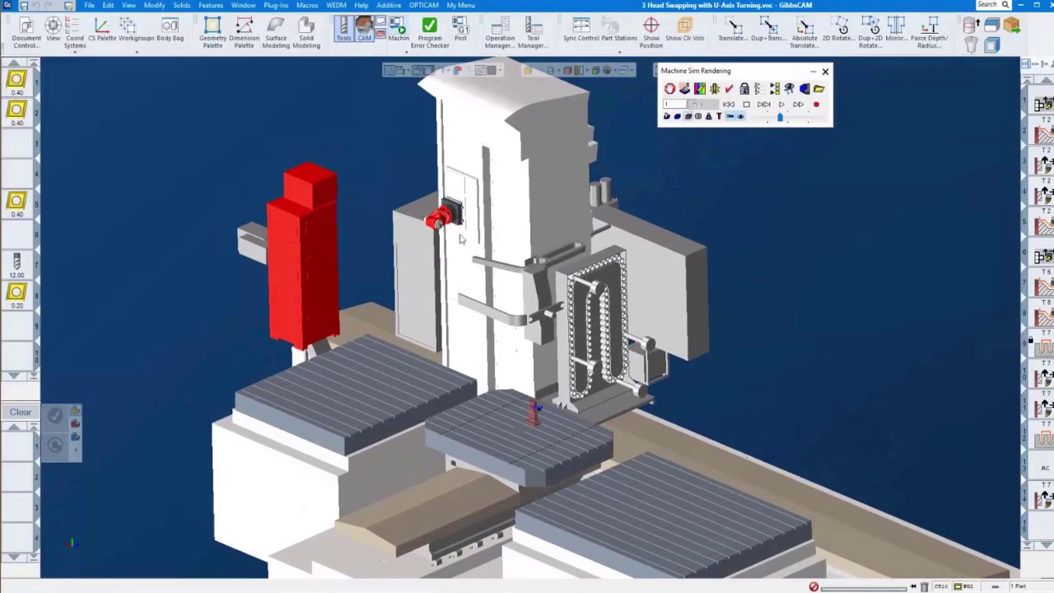
pyautogui.moveTo(391, 159); pyautogui.dragTo(520, 290)
pyautogui.moveTo(373, 222); pyautogui.dragTo(541, 380)
pyautogui.scroll(-1, 728, 426)
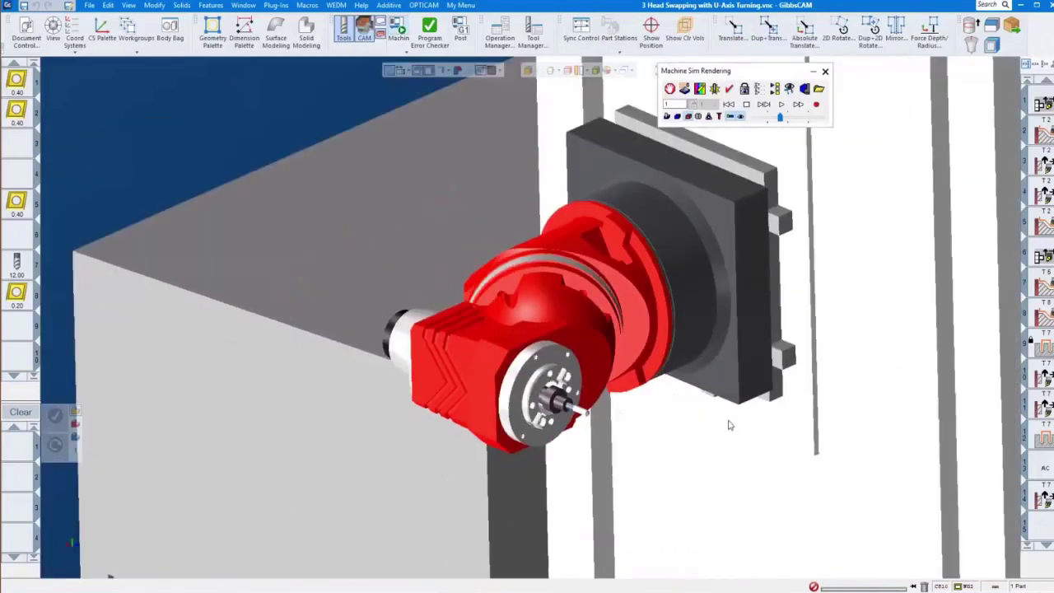
# Examine the machine from farther away, including the red head cabinet, the column and the chain tool magazine
pyautogui.scroll(-1, 728, 426)
pyautogui.scroll(-1, 728, 426)
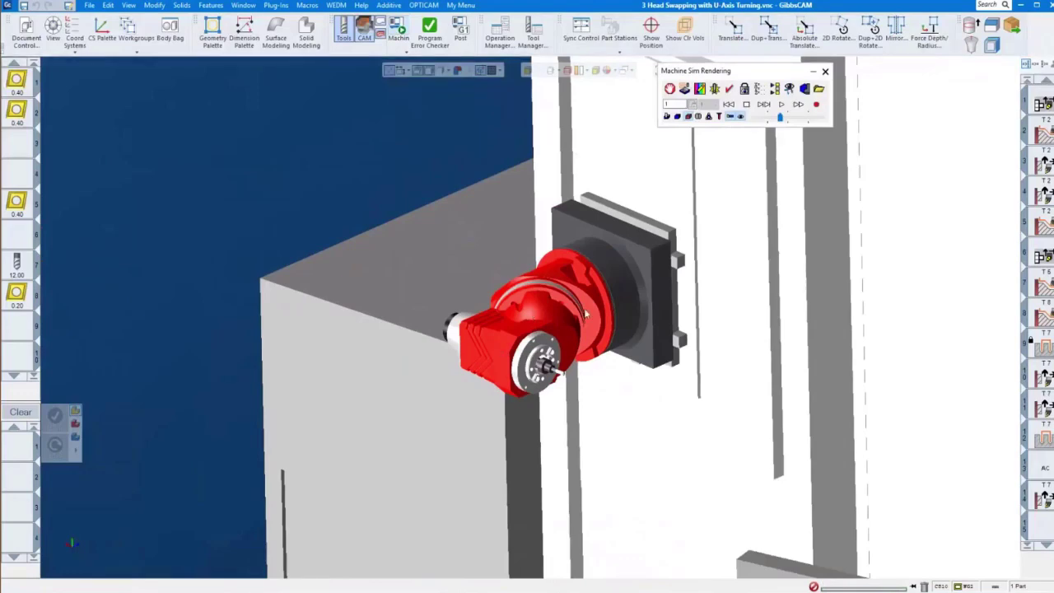
pyautogui.scroll(-1, 616, 315)
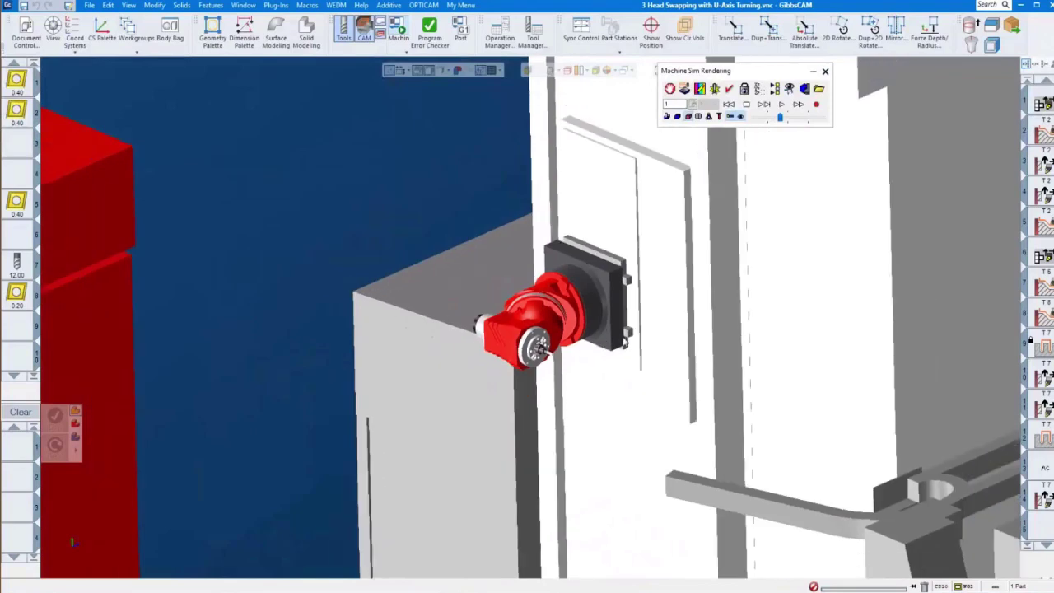
pyautogui.moveTo(624, 344); pyautogui.dragTo(347, 378, button='middle')
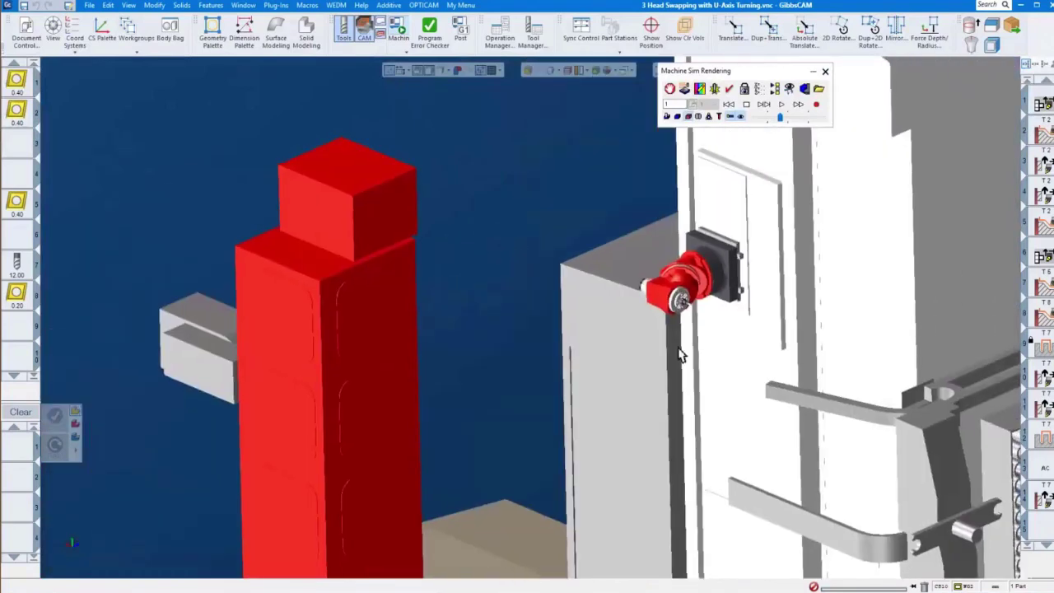
pyautogui.moveTo(435, 388); pyautogui.dragTo(291, 505, button='middle')
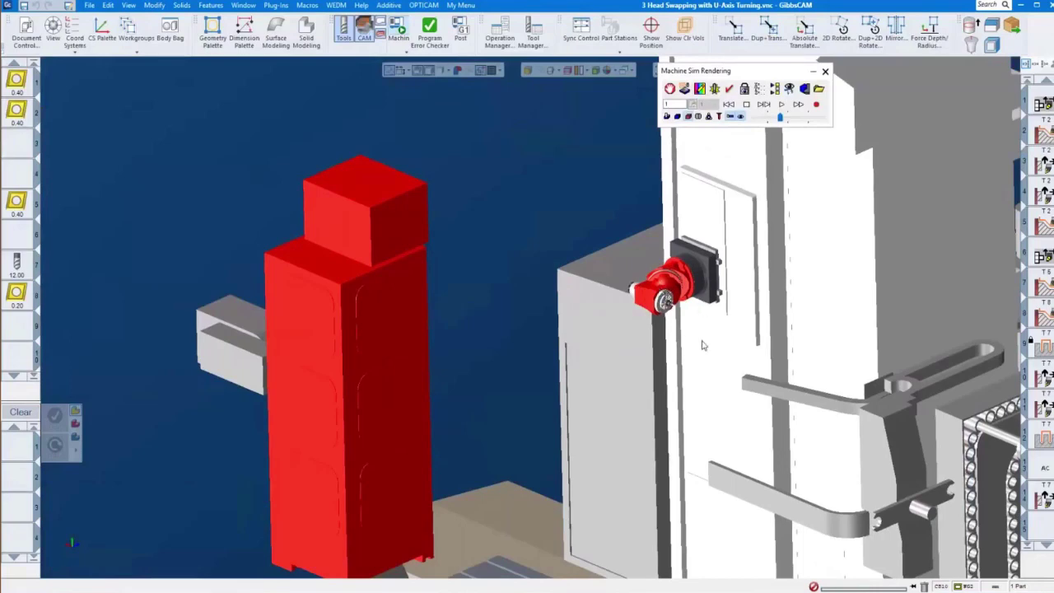
pyautogui.moveTo(702, 346); pyautogui.dragTo(567, 282, button='middle')
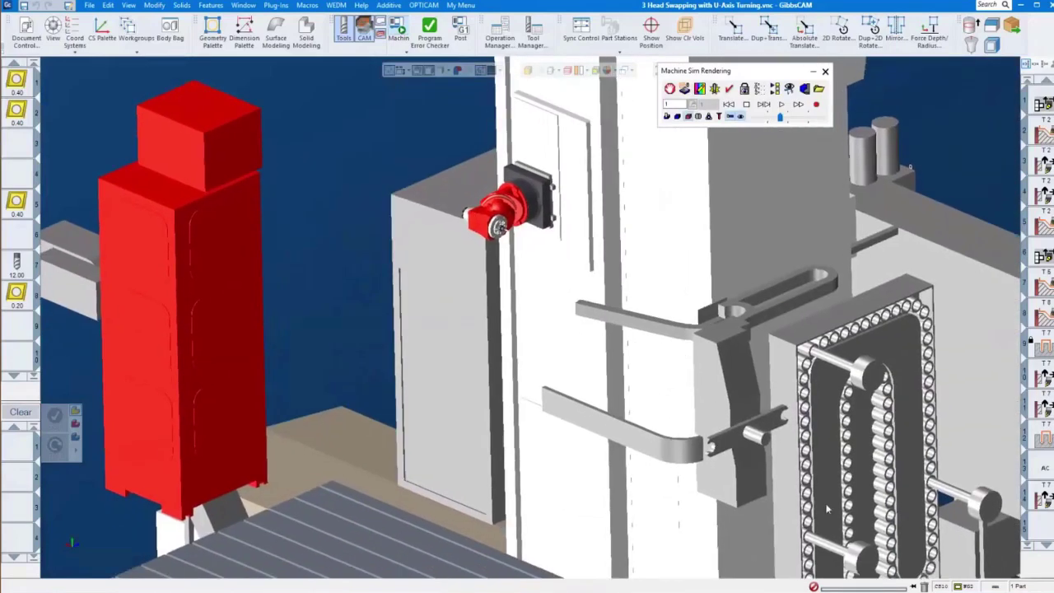
pyautogui.scroll(-3, 828, 509)
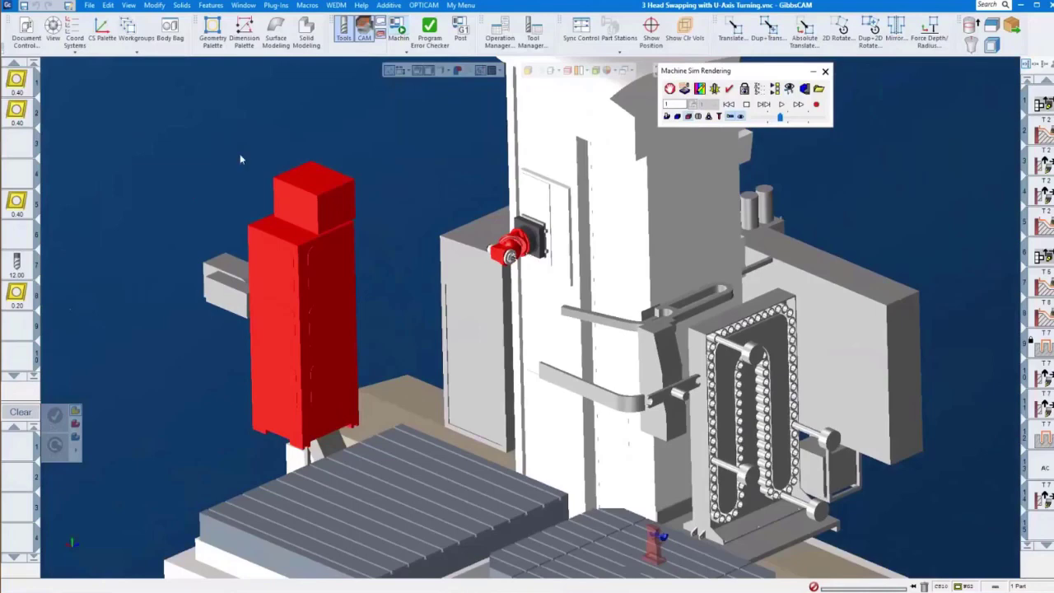
# Open turning tool 2 and review its head options, keeping AC Head selected
pyautogui.doubleClick(18, 117)
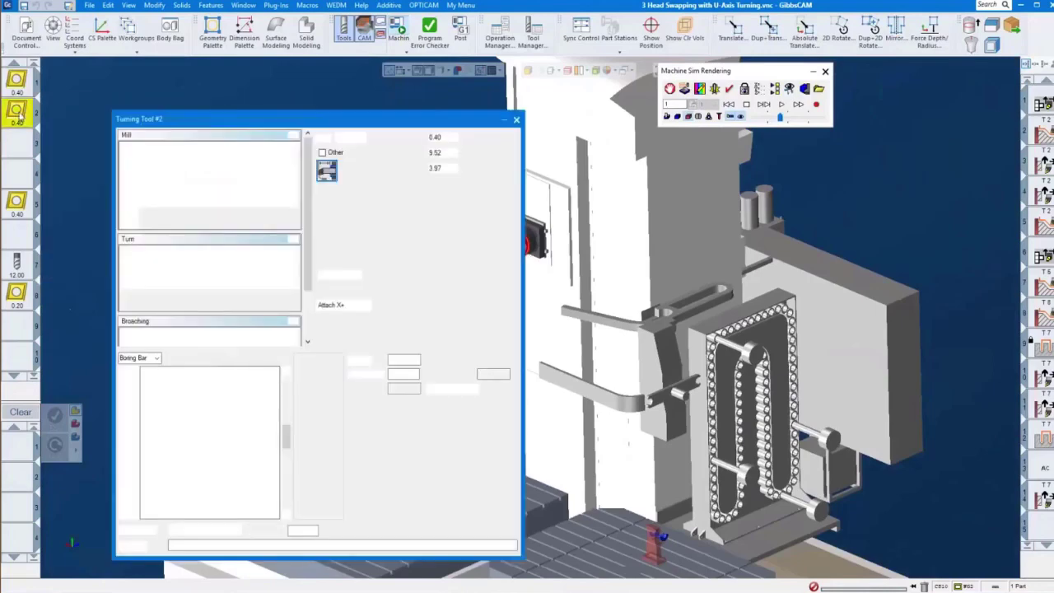
pyautogui.moveTo(680, 373); pyautogui.dragTo(583, 456, button='middle')
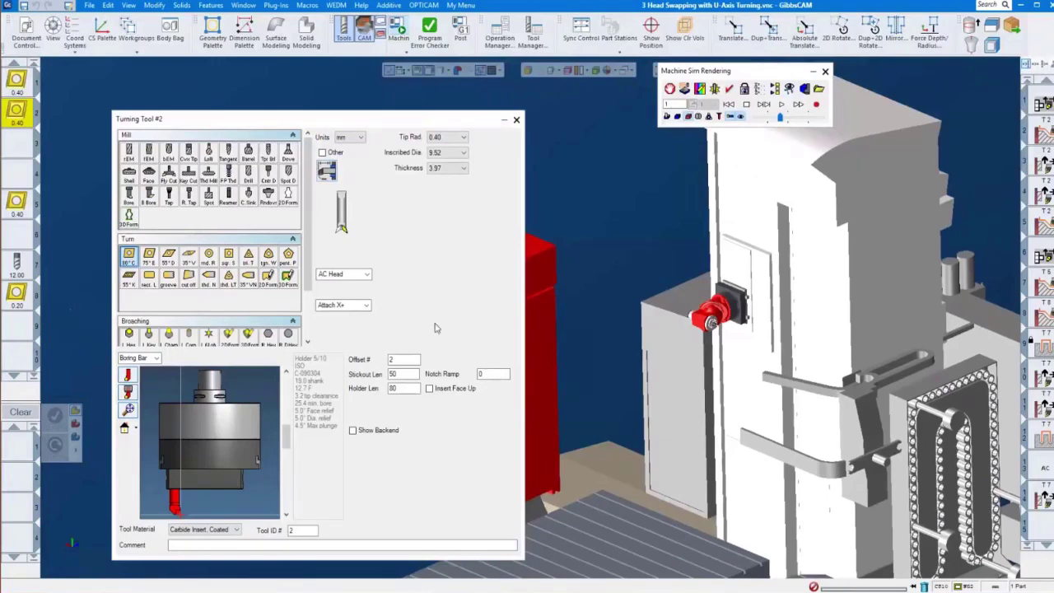
pyautogui.click(367, 274)
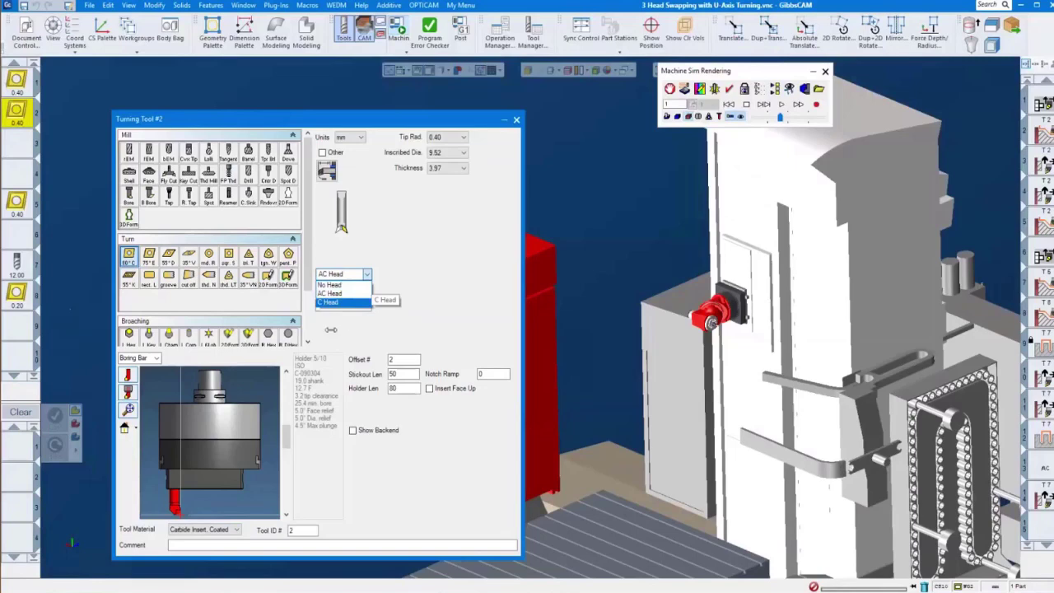
pyautogui.press('Up')
pyautogui.click(464, 300)
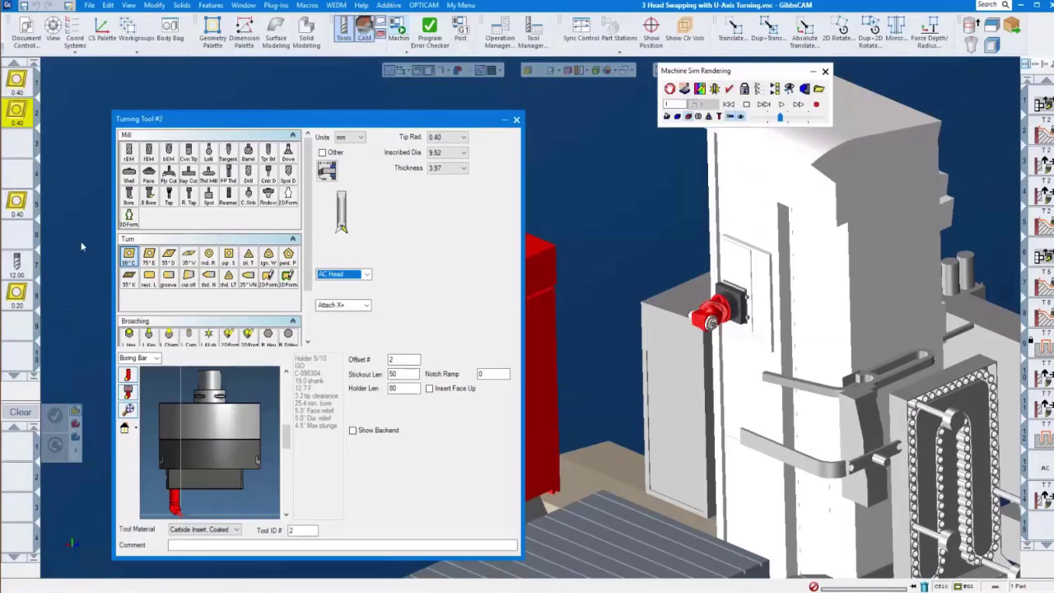
# Check the head assignments of turning tools 5 and 8 and drill 7, and close the tool definition
pyautogui.click(16, 201)
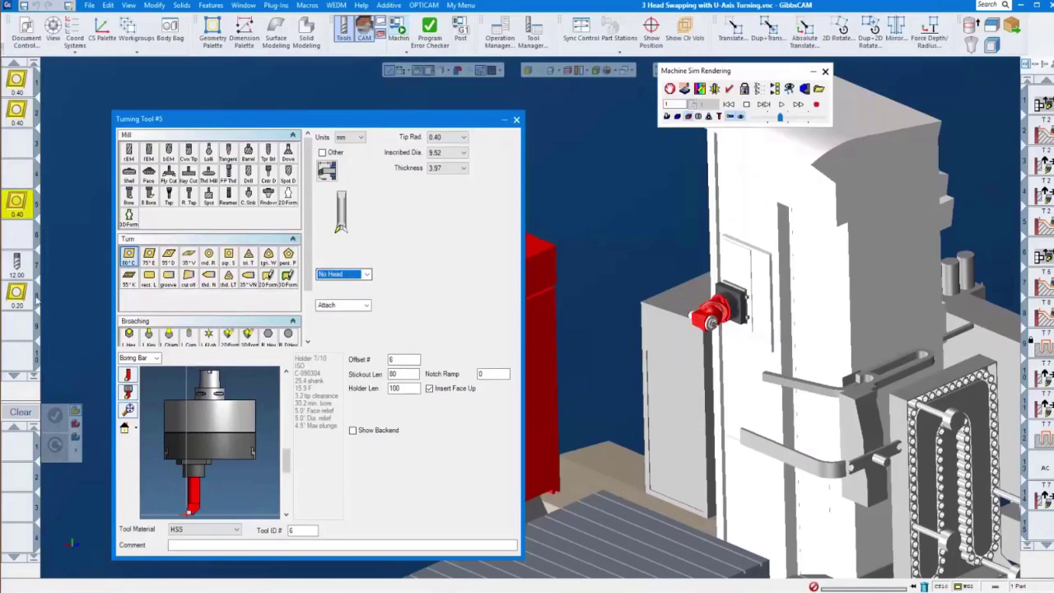
pyautogui.click(23, 298)
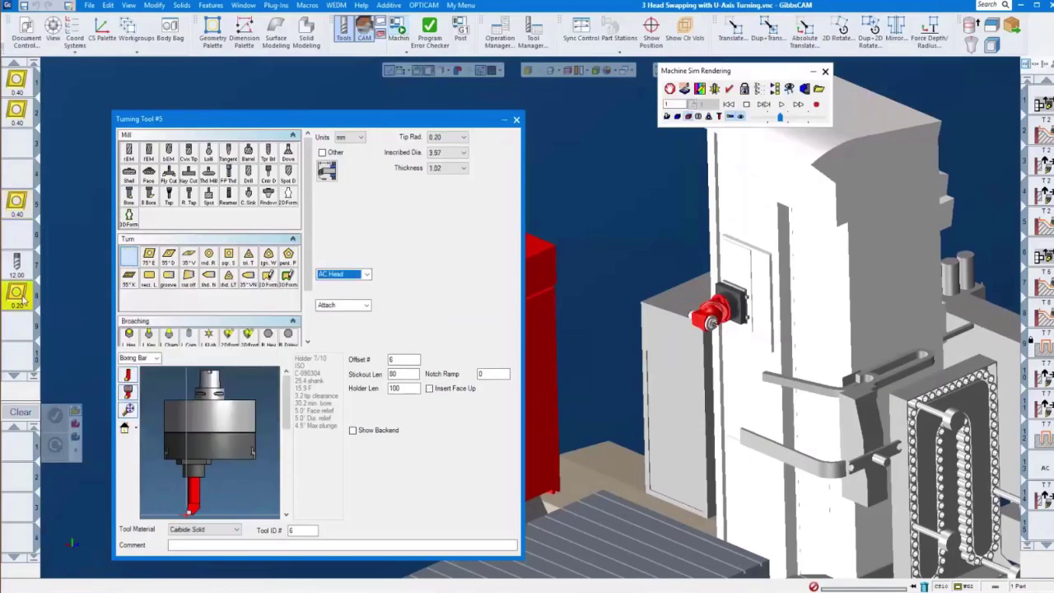
pyautogui.click(23, 275)
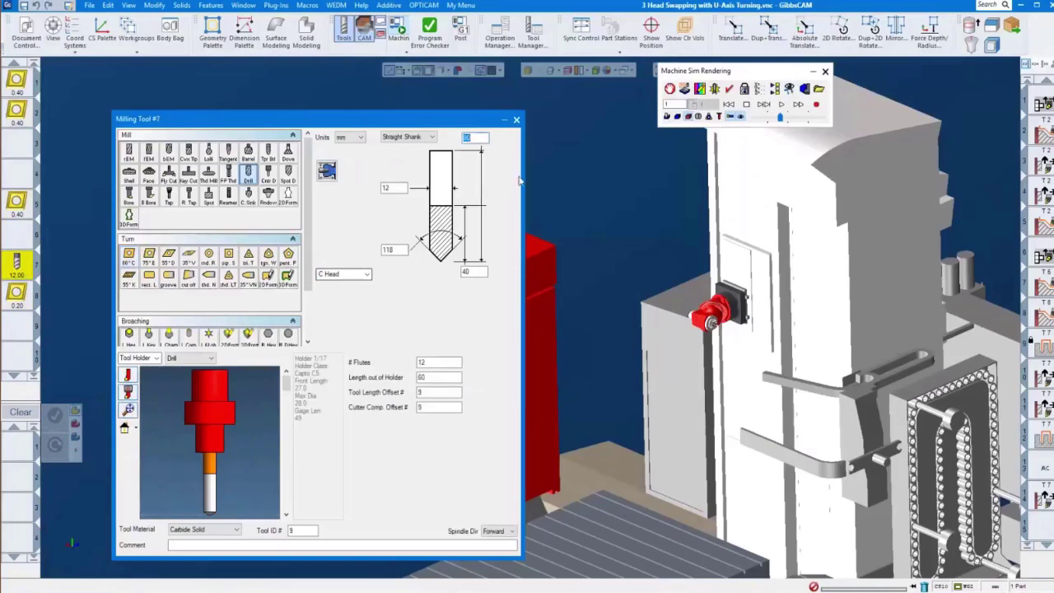
pyautogui.click(516, 120)
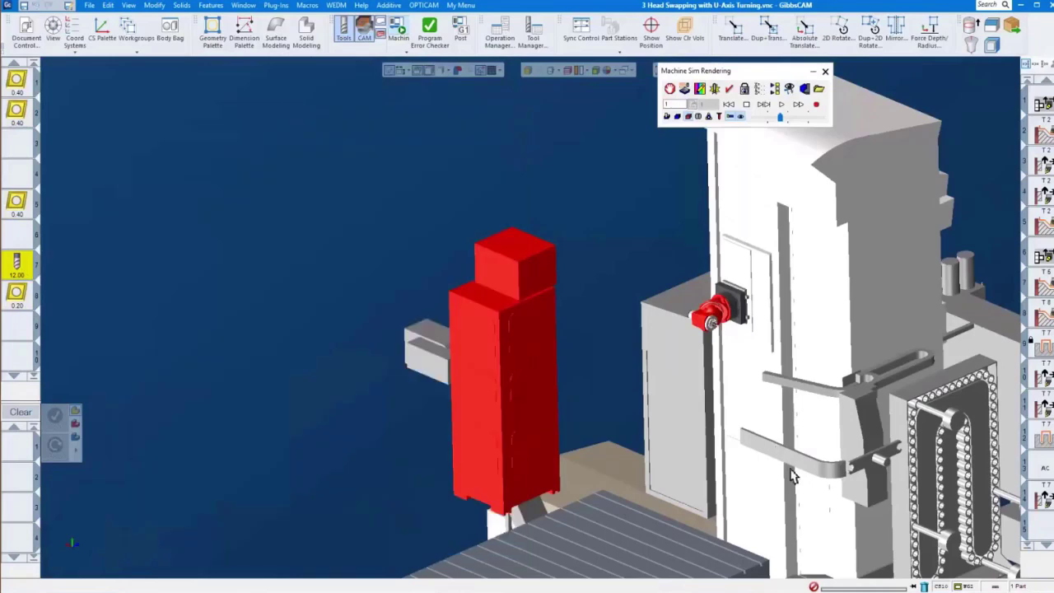
# Run the simulation into operation 2, examine the facing head at the fixtured part closely, and increase the simulation speed
pyautogui.moveTo(790, 475); pyautogui.dragTo(713, 430, button='middle')
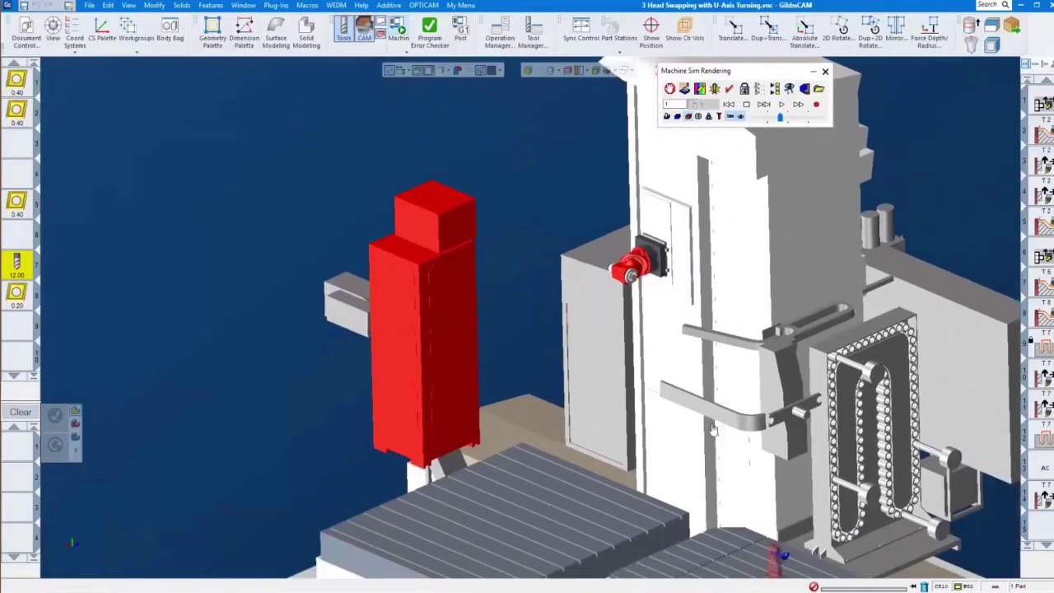
pyautogui.click(781, 105)
pyautogui.click(781, 105)
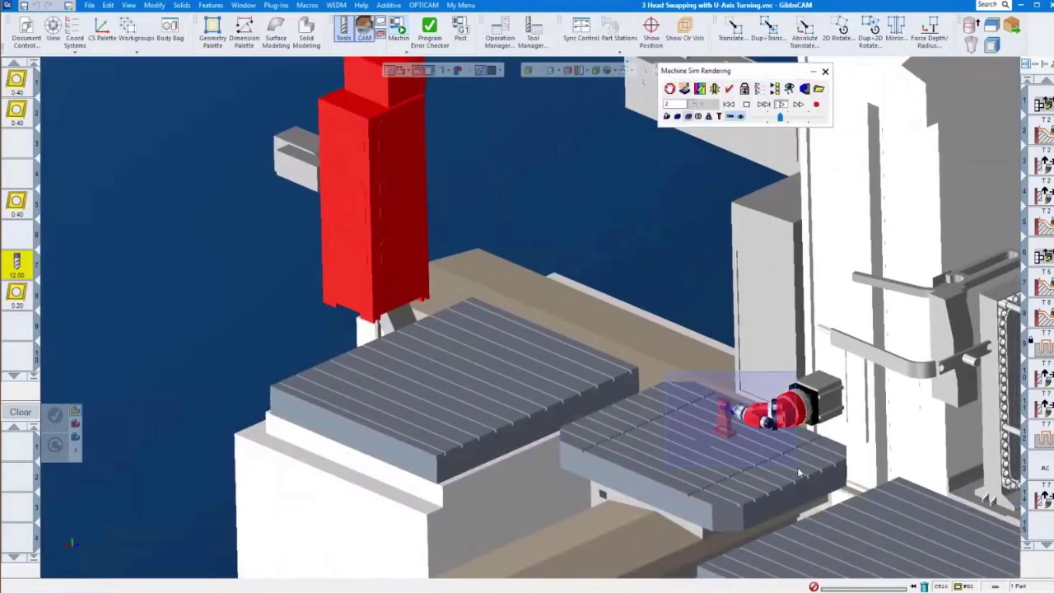
pyautogui.moveTo(797, 471); pyautogui.dragTo(798, 467)
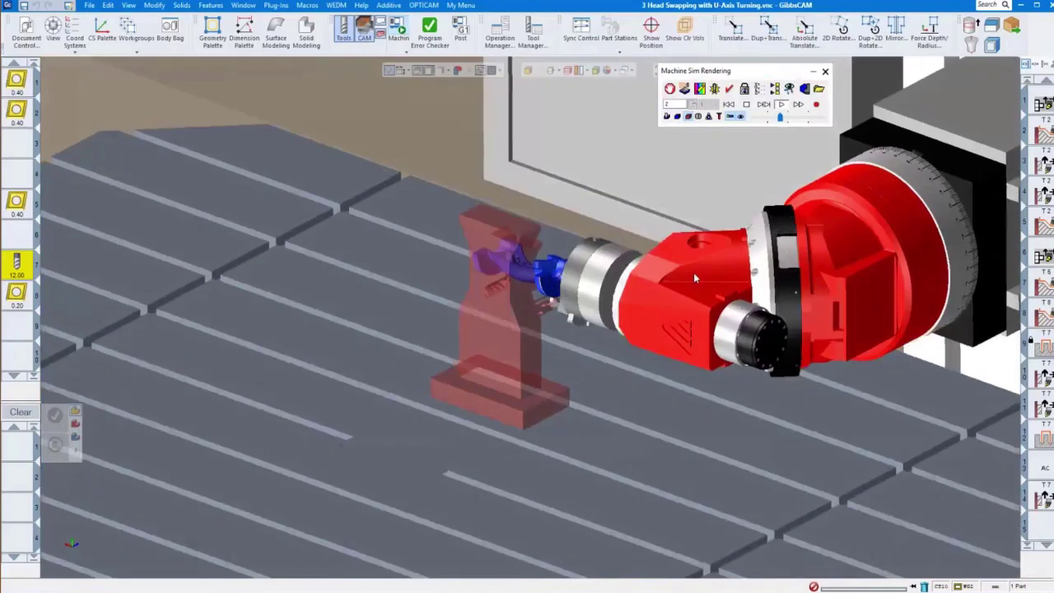
pyautogui.click(789, 119)
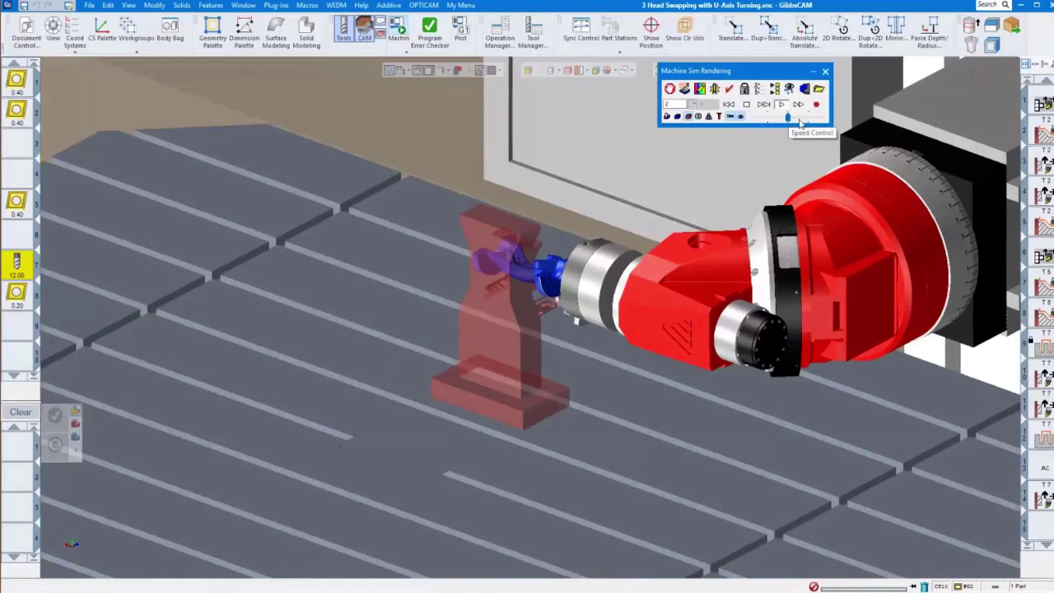
# Increase the simulation speed, examine the facing head closely at the part in operation 2, and resume the simulation at a slower speed
pyautogui.click(798, 118)
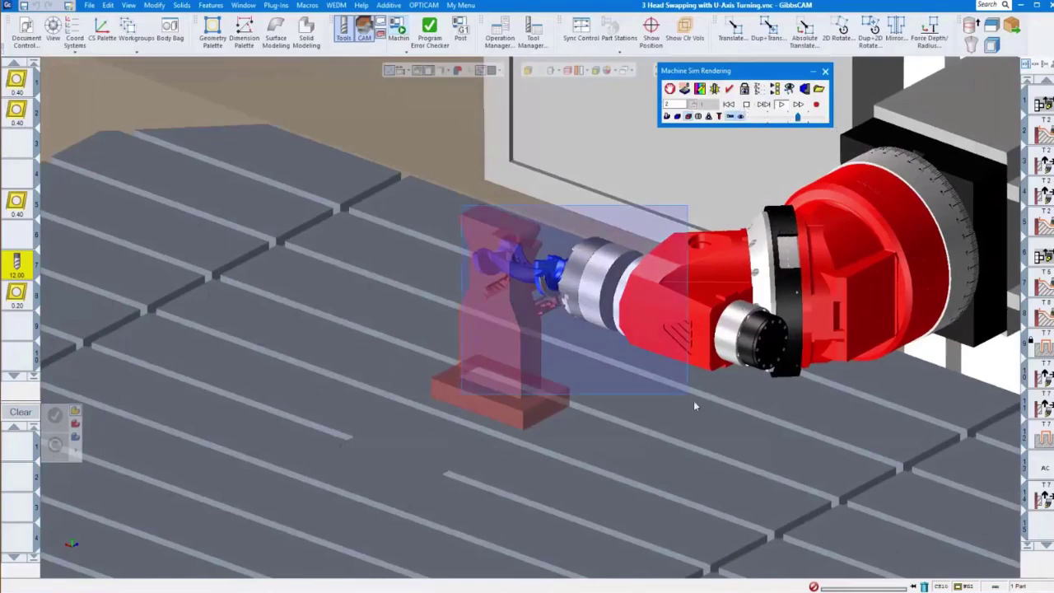
pyautogui.scroll(5, 693, 400)
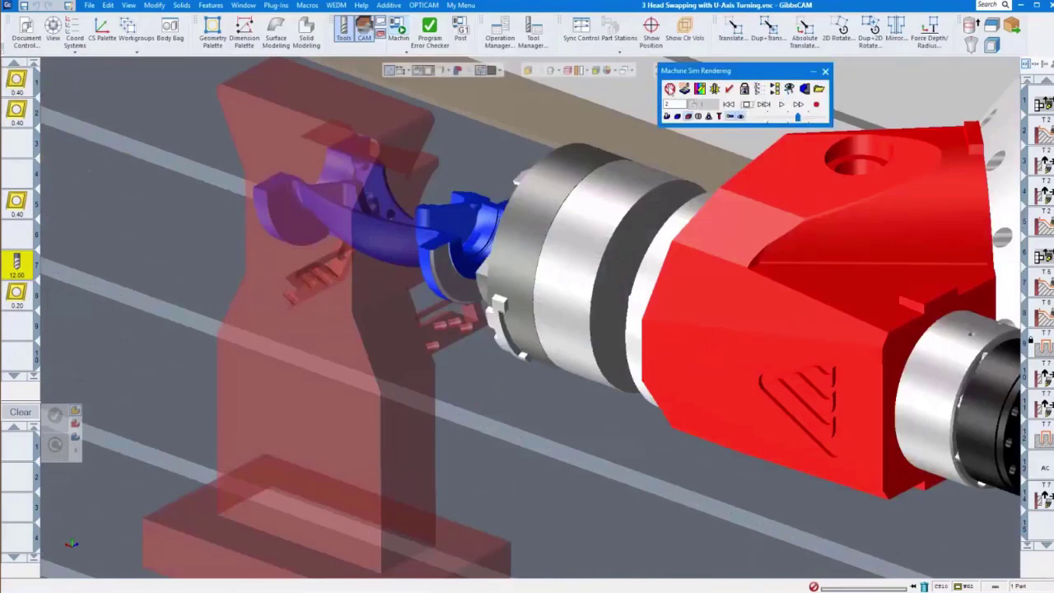
pyautogui.click(669, 88)
pyautogui.click(628, 213)
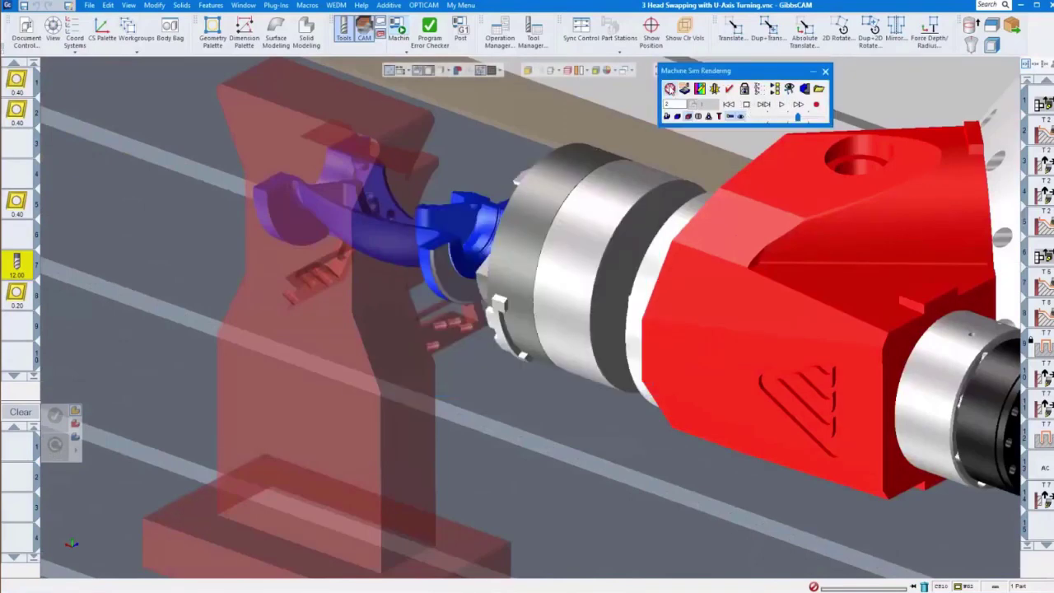
pyautogui.click(771, 118)
pyautogui.click(782, 103)
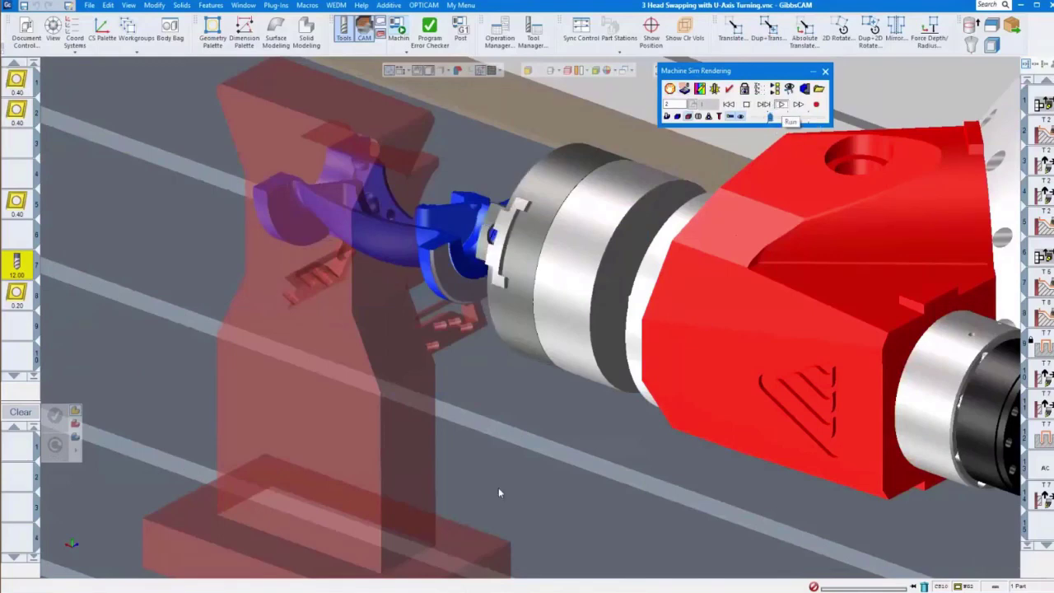
# Adjust the simulation speed, finish slow, and run on to operation 5 while viewing the whole table and head
pyautogui.scroll(-10, 499, 485)
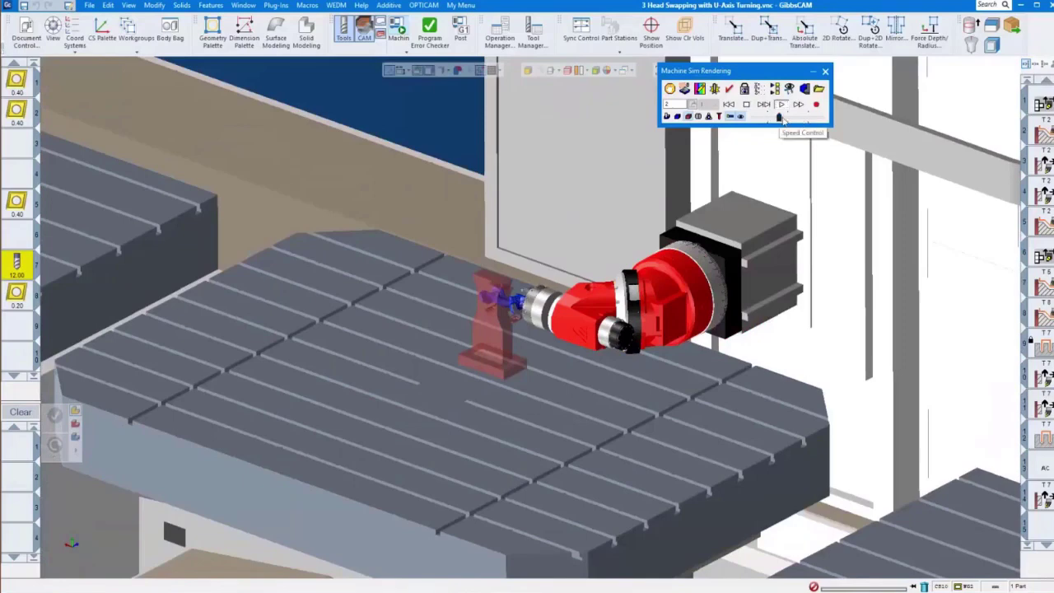
pyautogui.moveTo(771, 118); pyautogui.dragTo(785, 118)
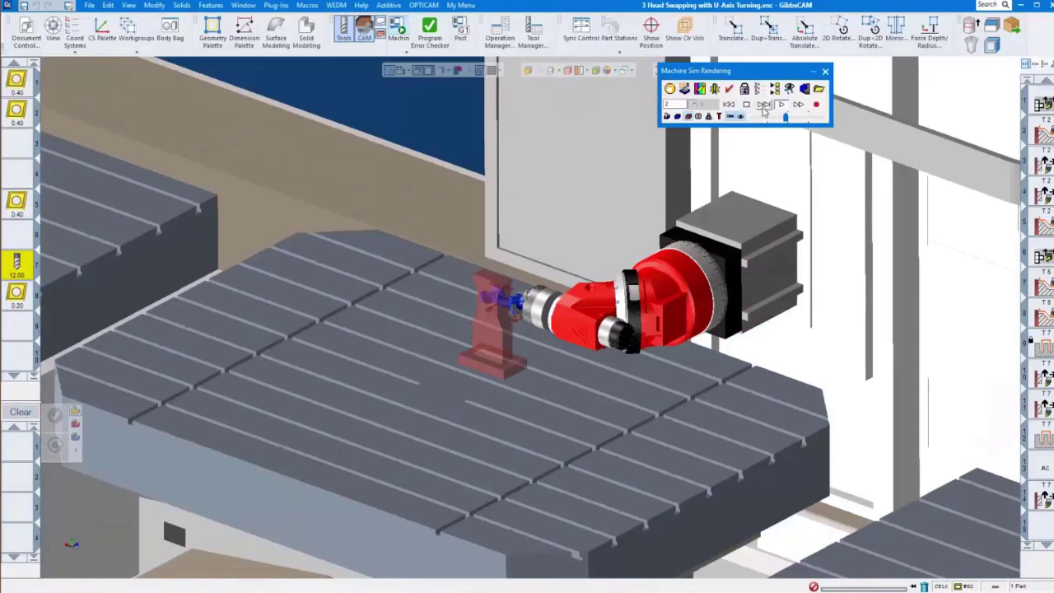
pyautogui.moveTo(784, 118)
pyautogui.mouseDown()
pyautogui.moveTo(795, 119)
pyautogui.moveTo(768, 118)
pyautogui.mouseUp()
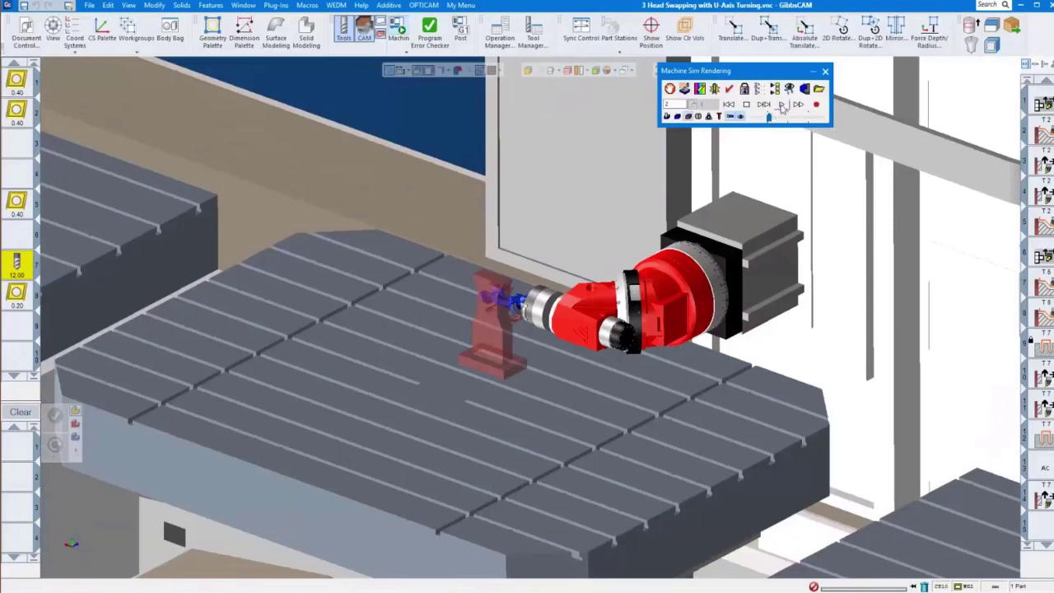
pyautogui.click(781, 104)
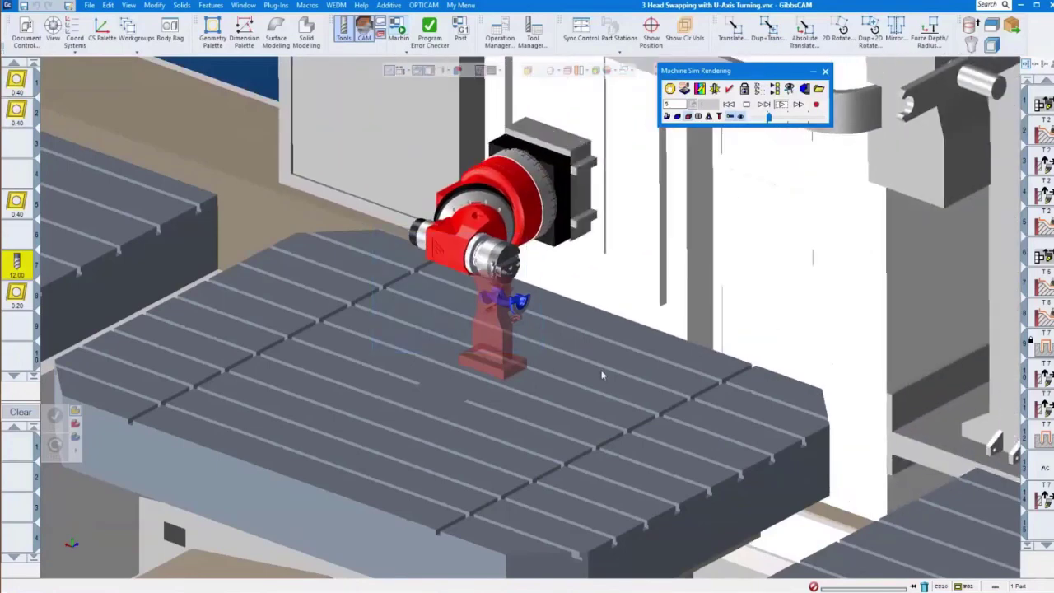
# Examine the facing head turning the part's side in operation 5 closely, and increase the simulation speed
pyautogui.scroll(5, 601, 375)
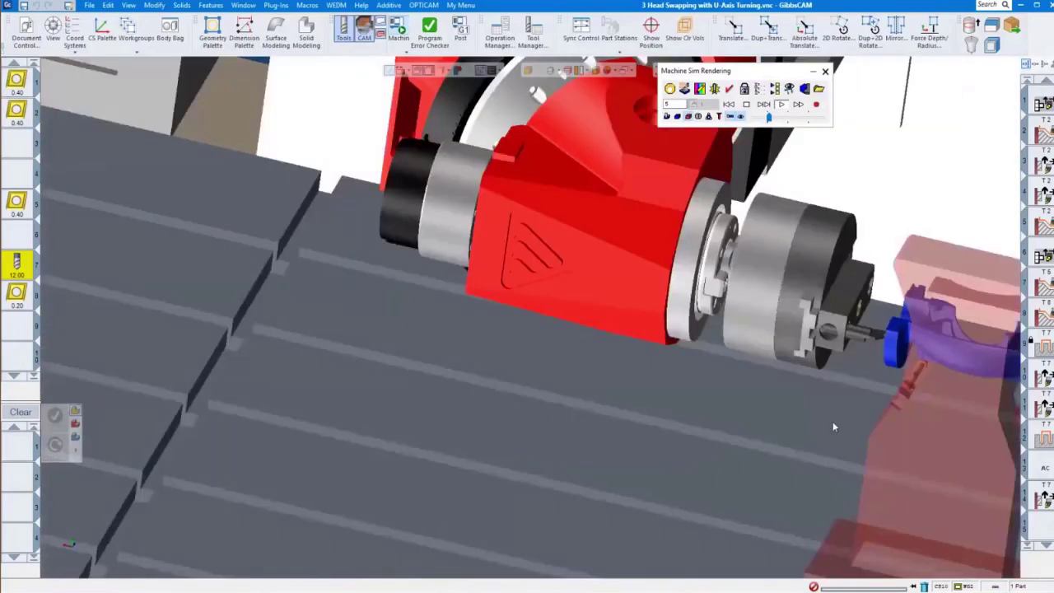
pyautogui.moveTo(881, 395); pyautogui.dragTo(647, 395, button='middle')
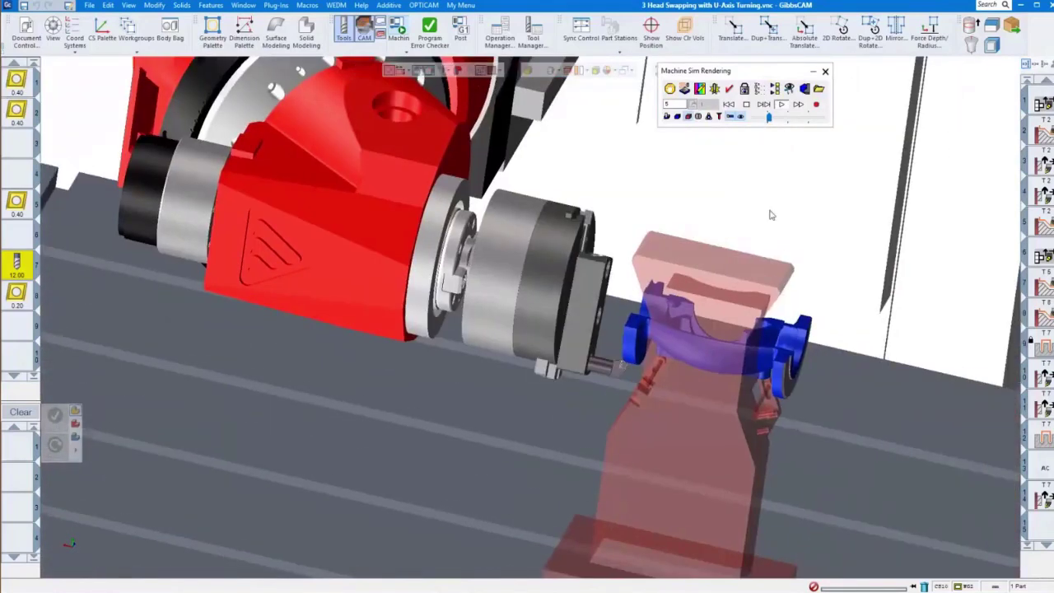
pyautogui.click(807, 118)
pyautogui.click(806, 118)
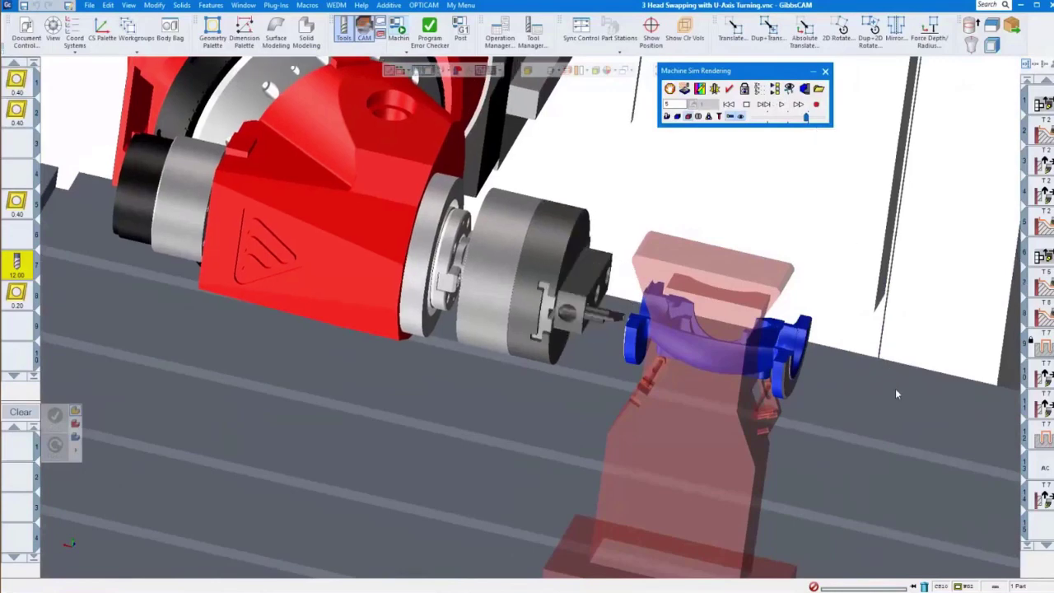
# View the whole machine, reduce the simulation speed, and run the head change from operation 5 into operation 7
pyautogui.scroll(-10, 895, 388)
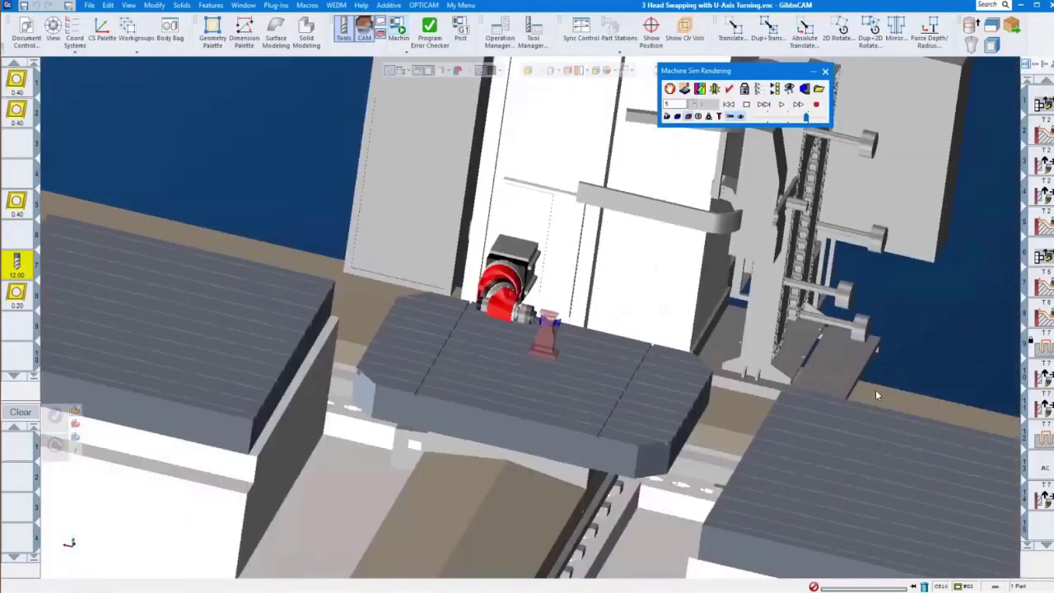
pyautogui.scroll(-3, 840, 407)
pyautogui.scroll(5, 877, 462)
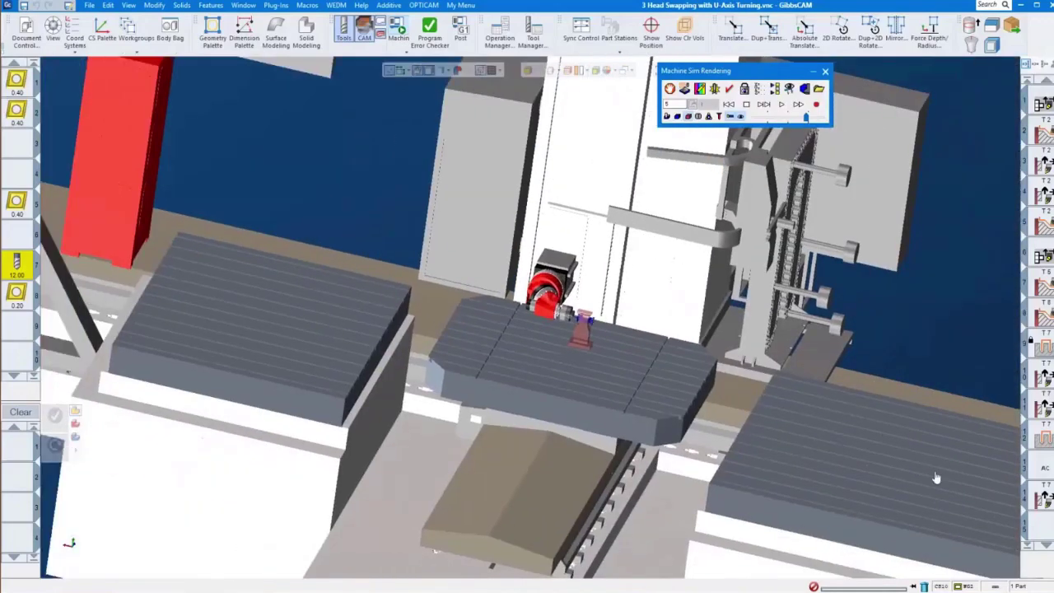
pyautogui.scroll(5, 673, 482)
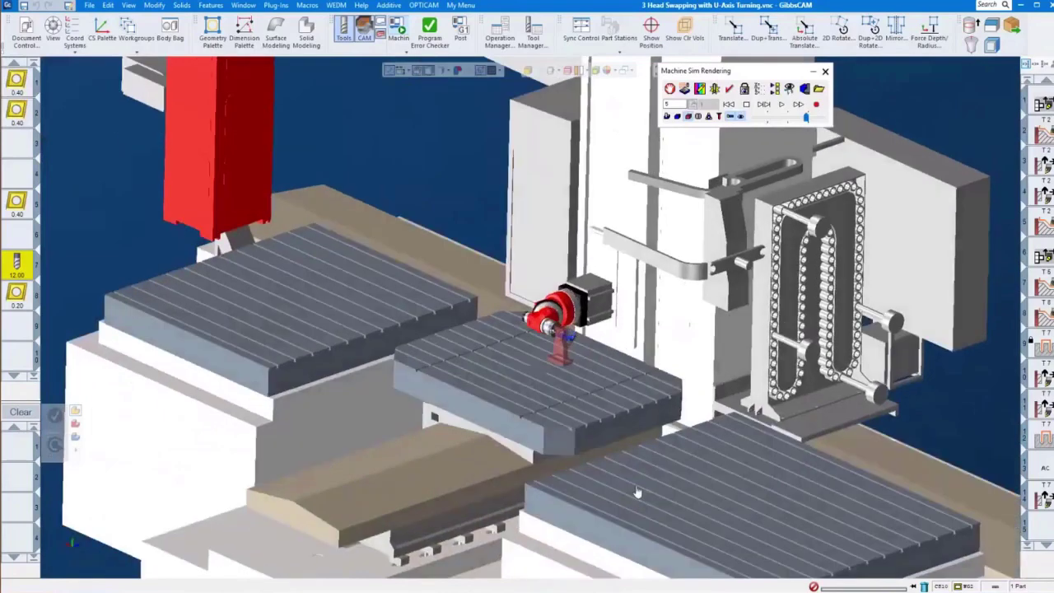
pyautogui.scroll(-2, 714, 493)
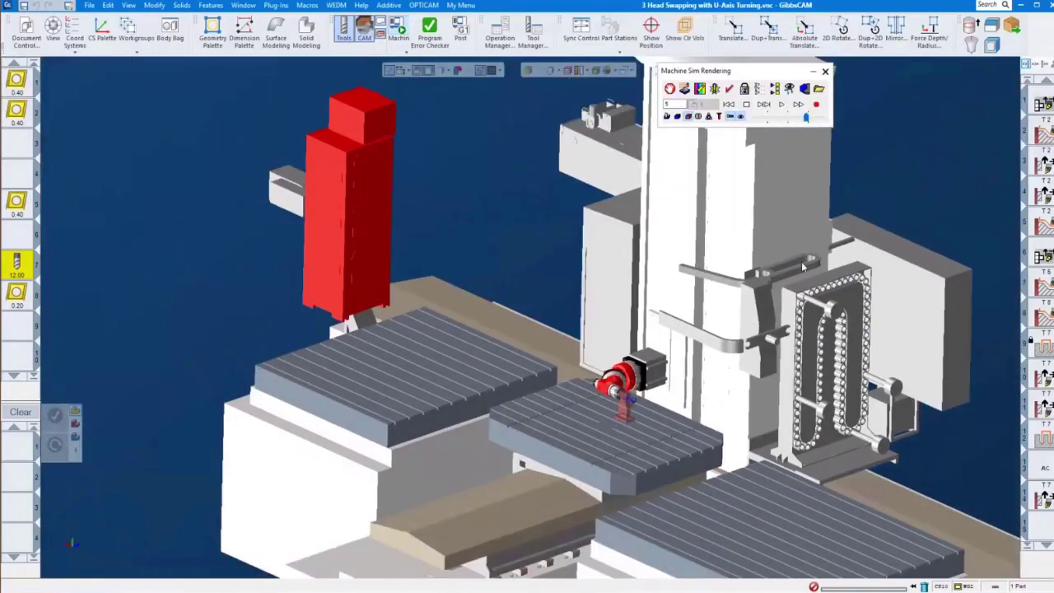
pyautogui.click(769, 120)
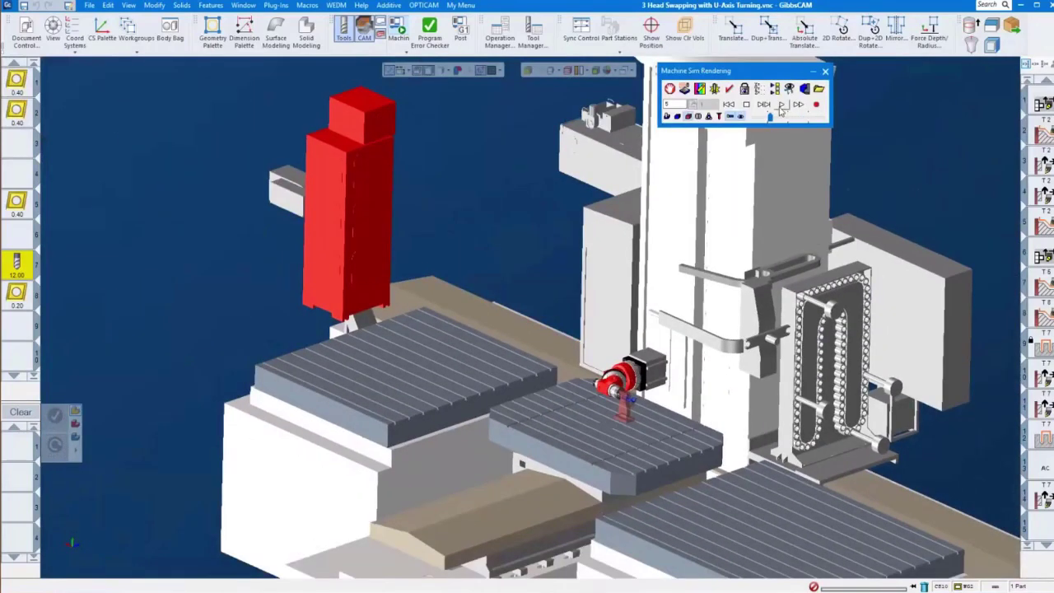
pyautogui.click(781, 105)
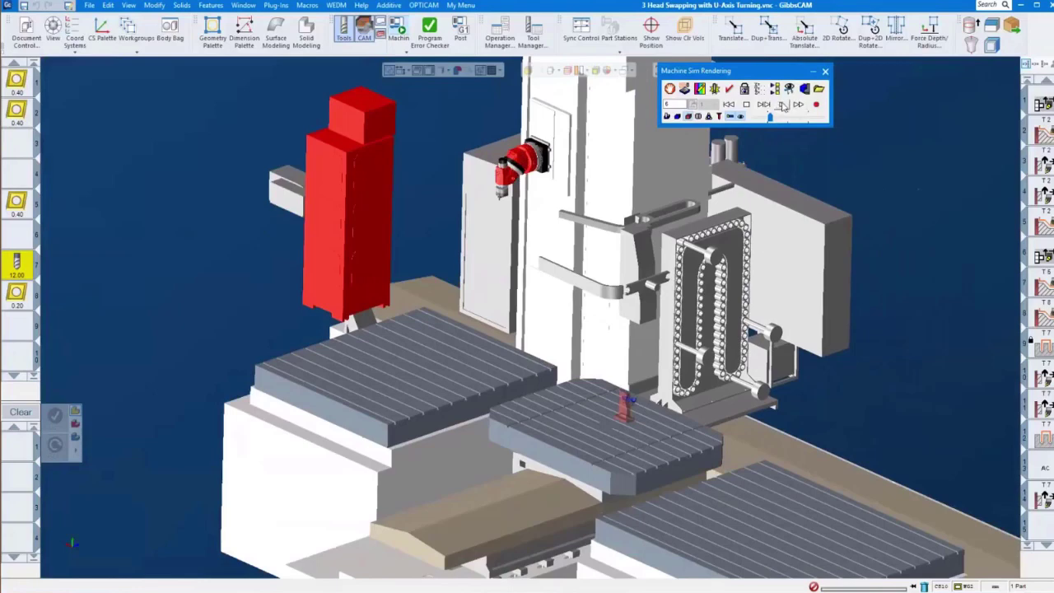
pyautogui.click(780, 104)
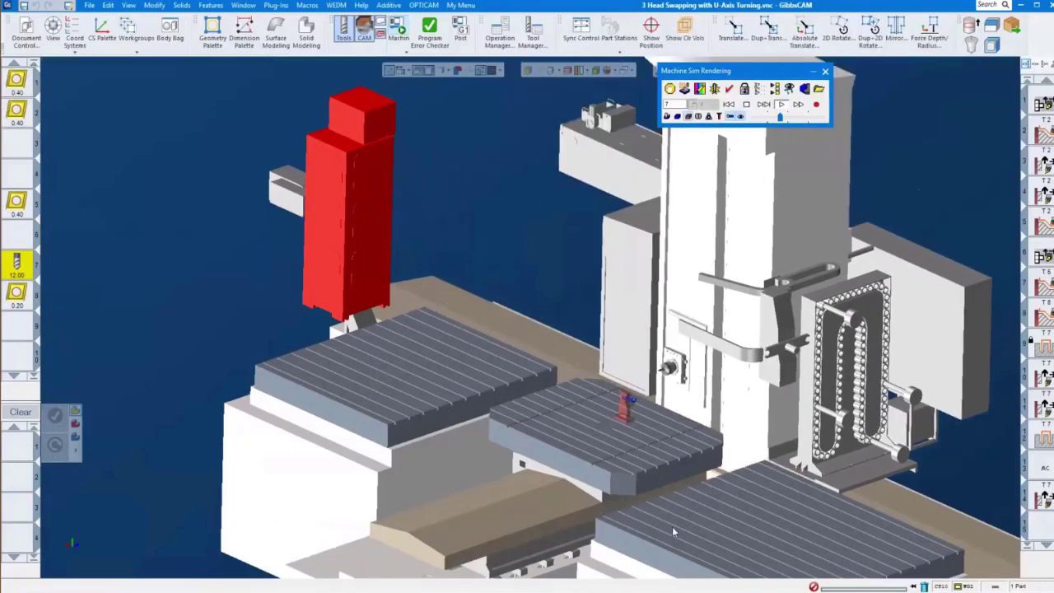
# Examine the turning tool at the part's round face closely in operation 7, and increase the simulation speed
pyautogui.scroll(5, 702, 455)
pyautogui.scroll(-1, 701, 455)
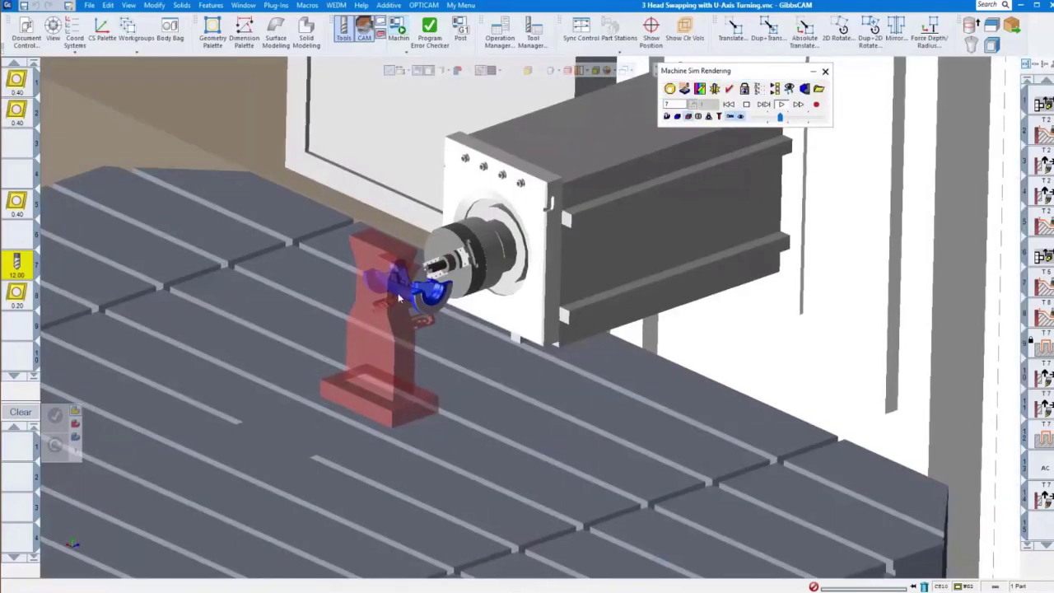
pyautogui.scroll(5, 694, 375)
pyautogui.moveTo(694, 376); pyautogui.dragTo(496, 425, button='middle')
pyautogui.click(811, 121)
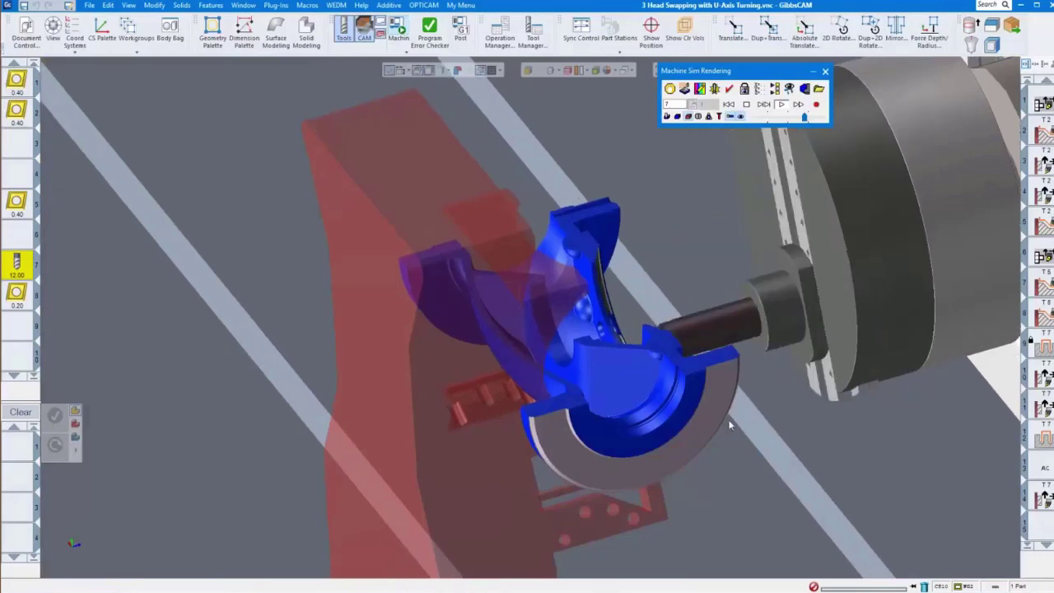
pyautogui.moveTo(730, 425); pyautogui.dragTo(698, 442, button='middle')
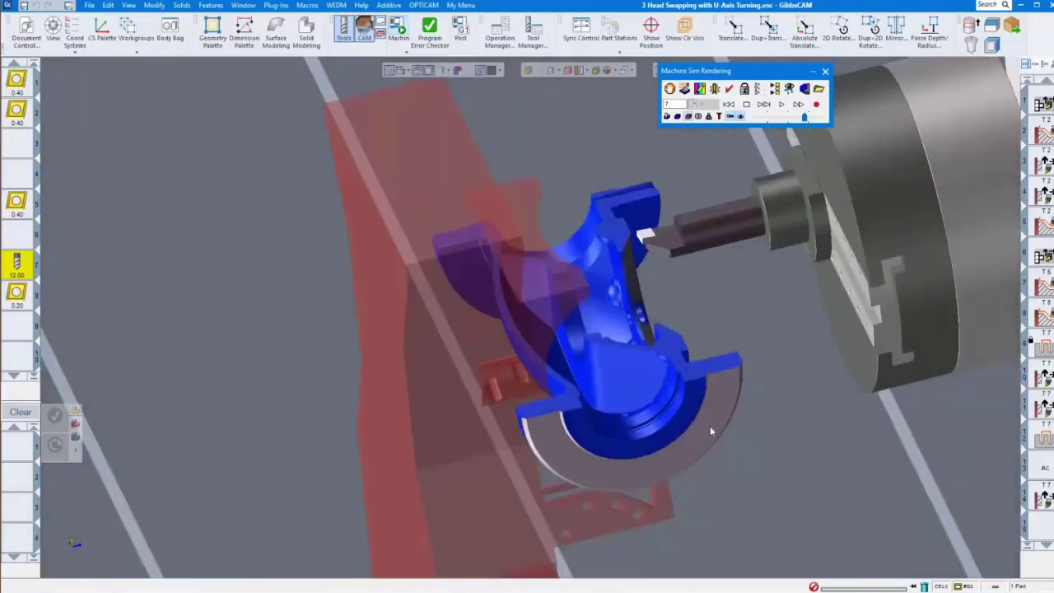
# View the whole machine again, slow down the simulation, and run the head change that follows operation 7
pyautogui.scroll(-10, 722, 416)
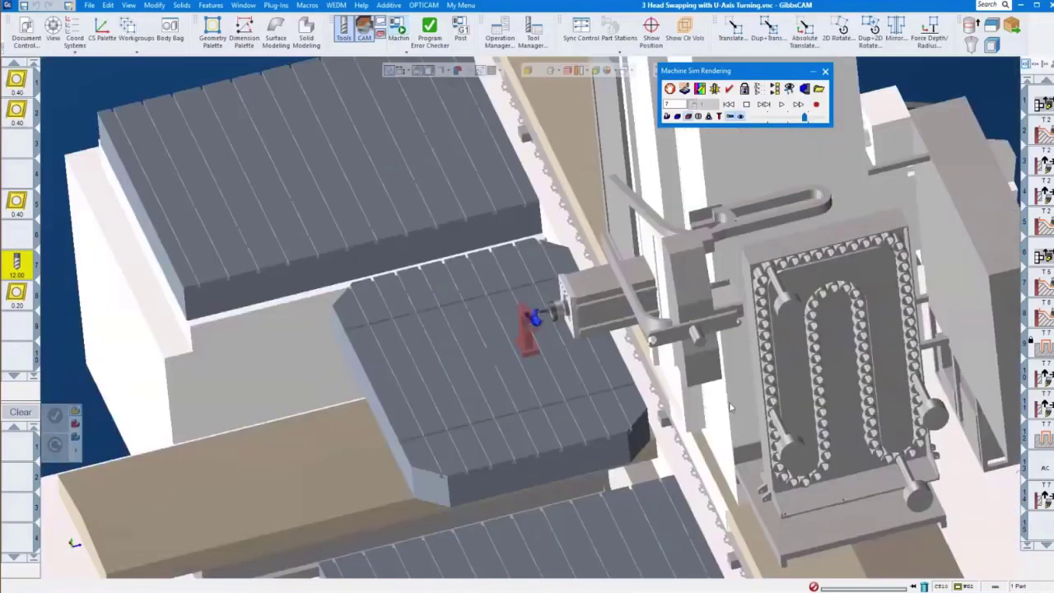
pyautogui.scroll(-8, 579, 465)
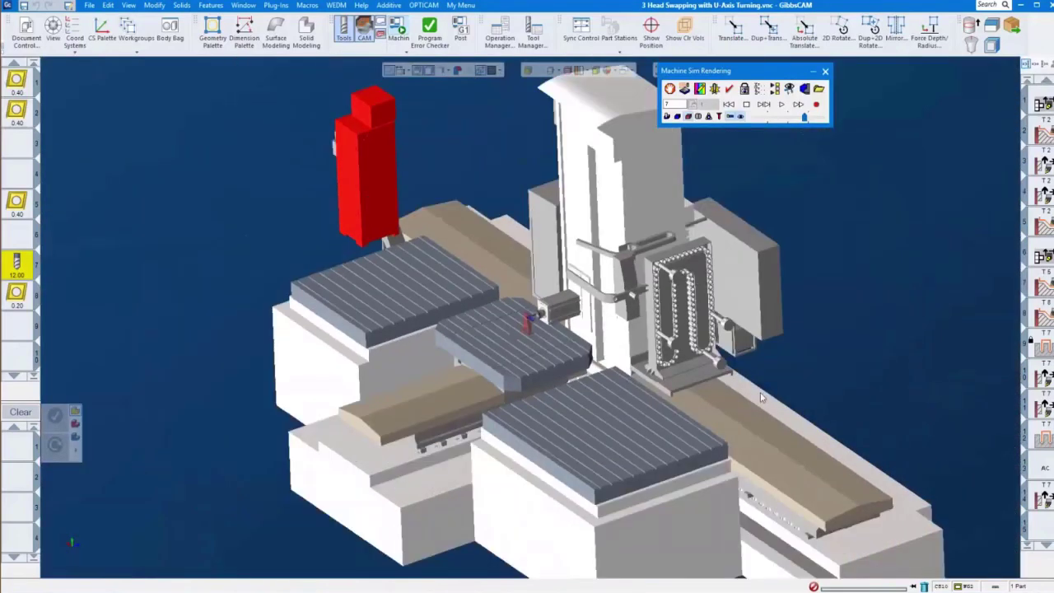
pyautogui.moveTo(804, 116); pyautogui.dragTo(772, 116)
pyautogui.click(780, 105)
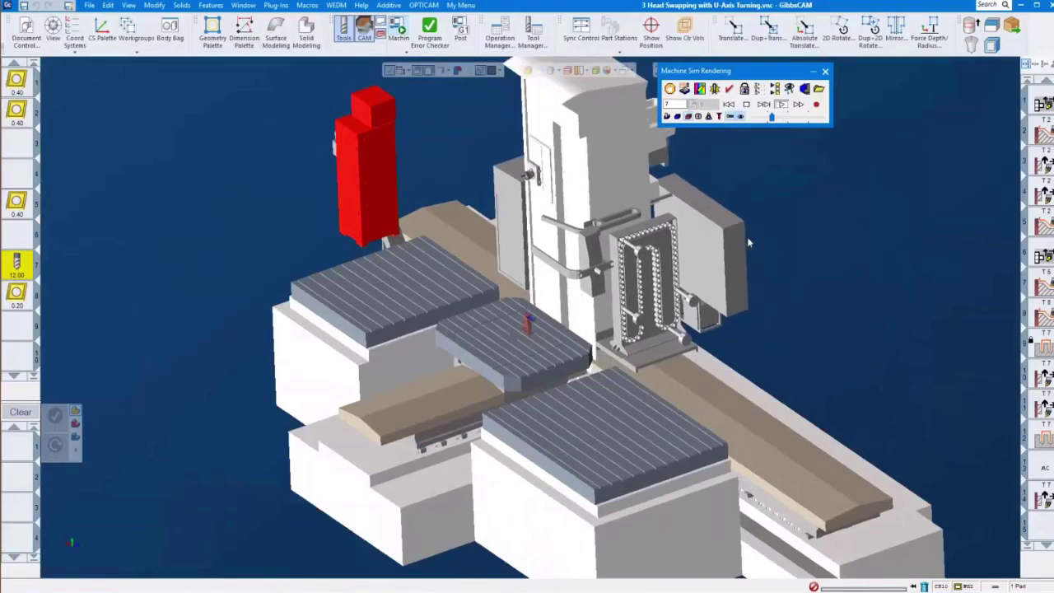
# Select turning tool 2 in the tool list and review the details of turning tools 2 and 5
pyautogui.moveTo(18, 116)
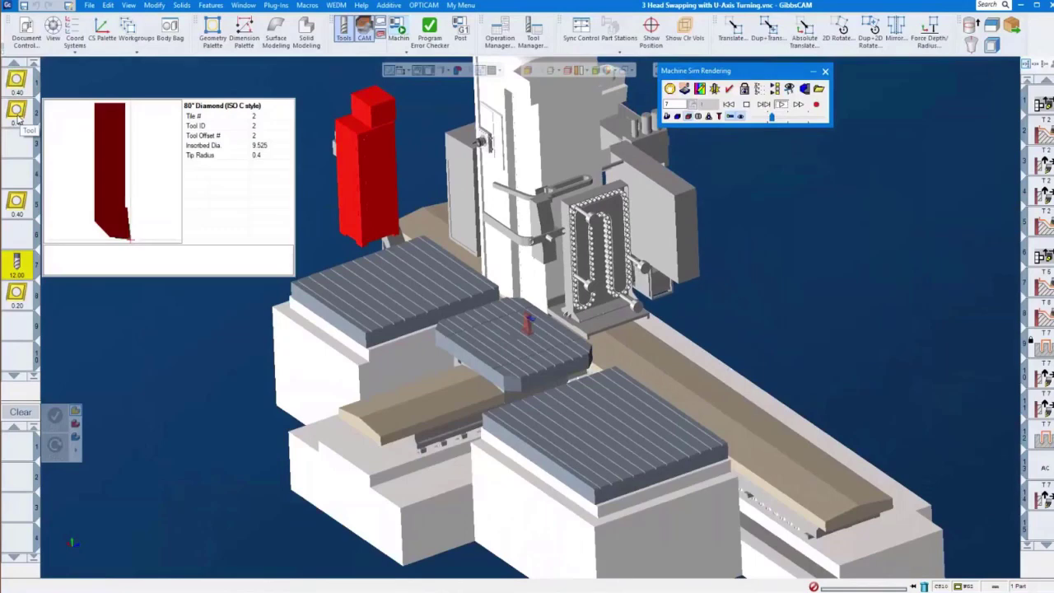
pyautogui.click(17, 111)
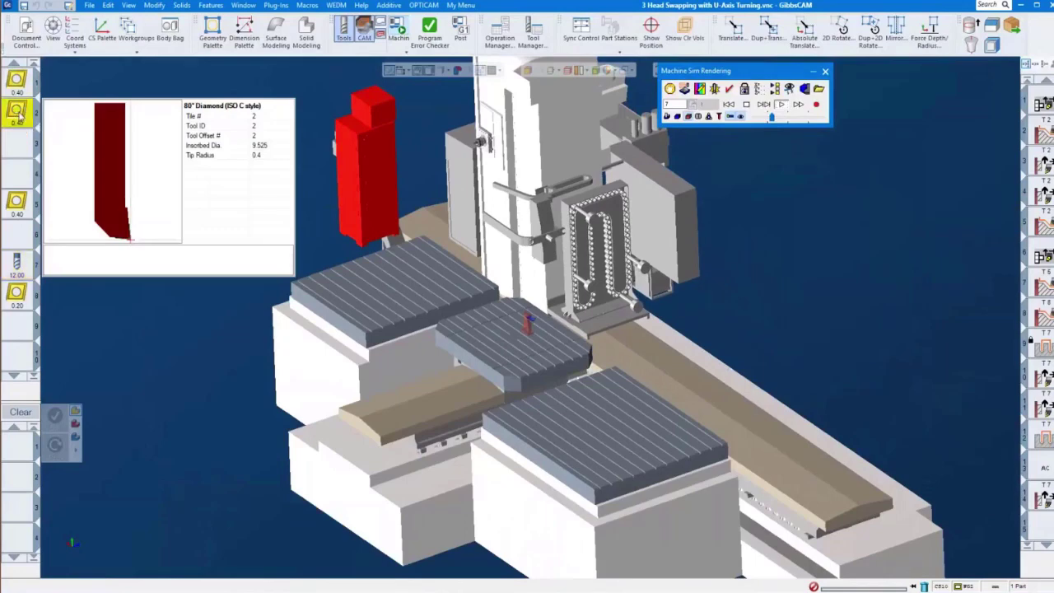
pyautogui.moveTo(13, 213)
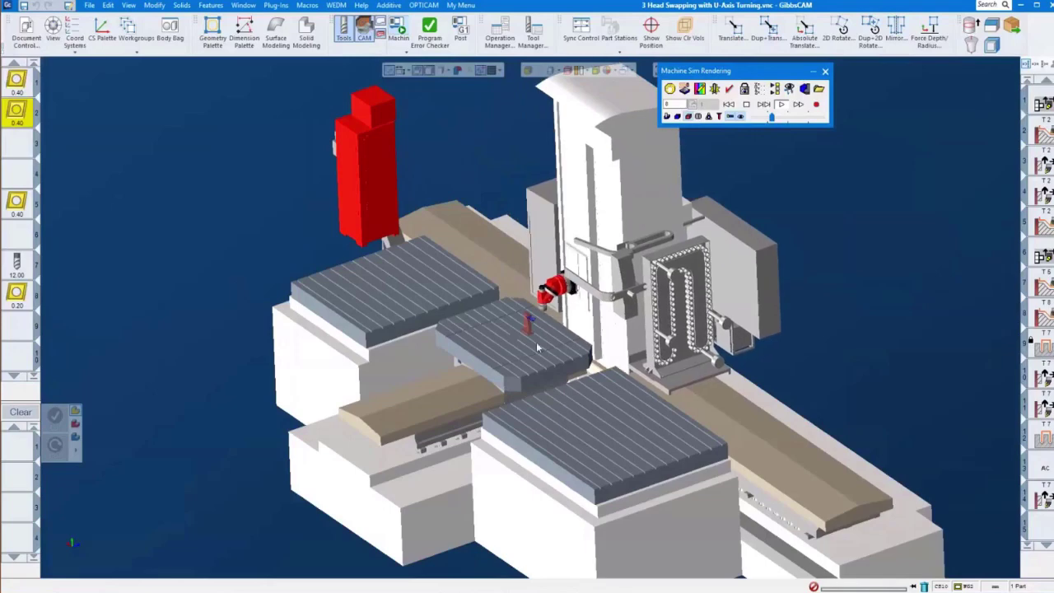
# Examine the AC head with its facing head turning the small angled hole in operation 8 from several distances
pyautogui.scroll(5, 518, 311)
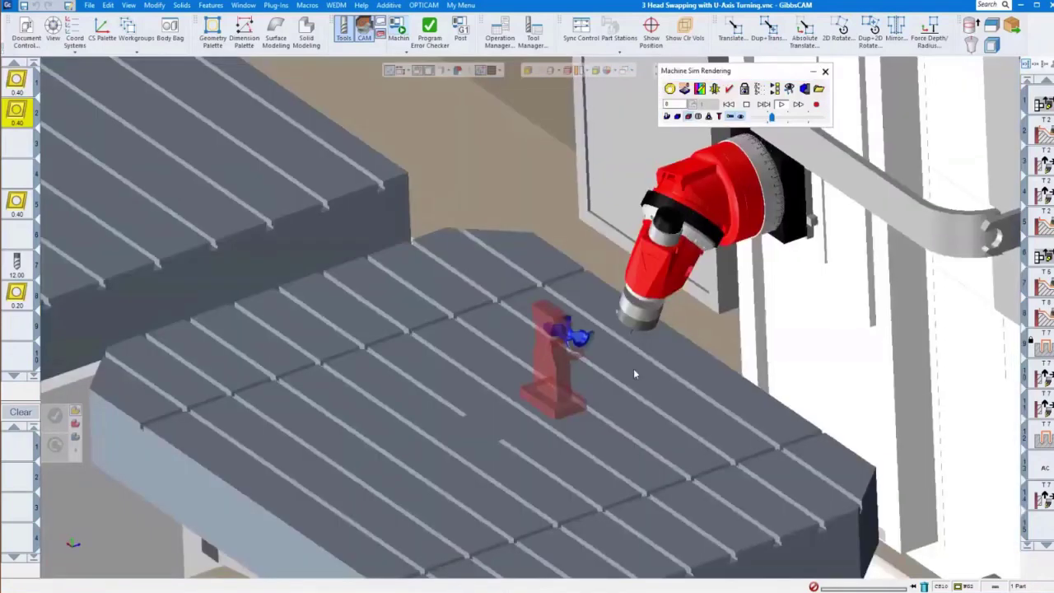
pyautogui.moveTo(679, 361); pyautogui.dragTo(444, 302, button='middle')
pyautogui.moveTo(445, 301); pyautogui.dragTo(606, 426)
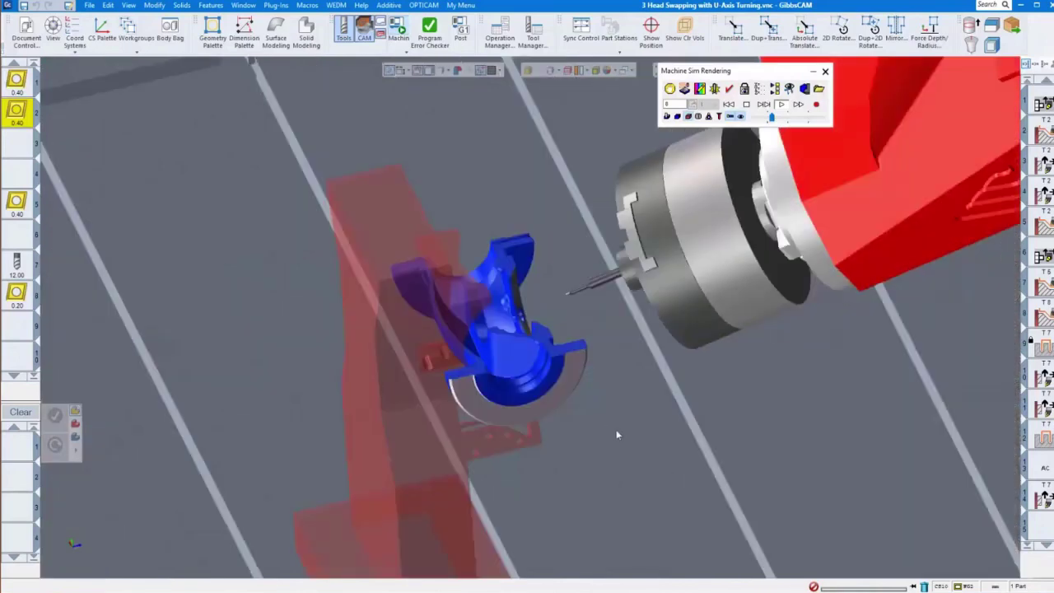
pyautogui.moveTo(490, 295); pyautogui.dragTo(554, 343)
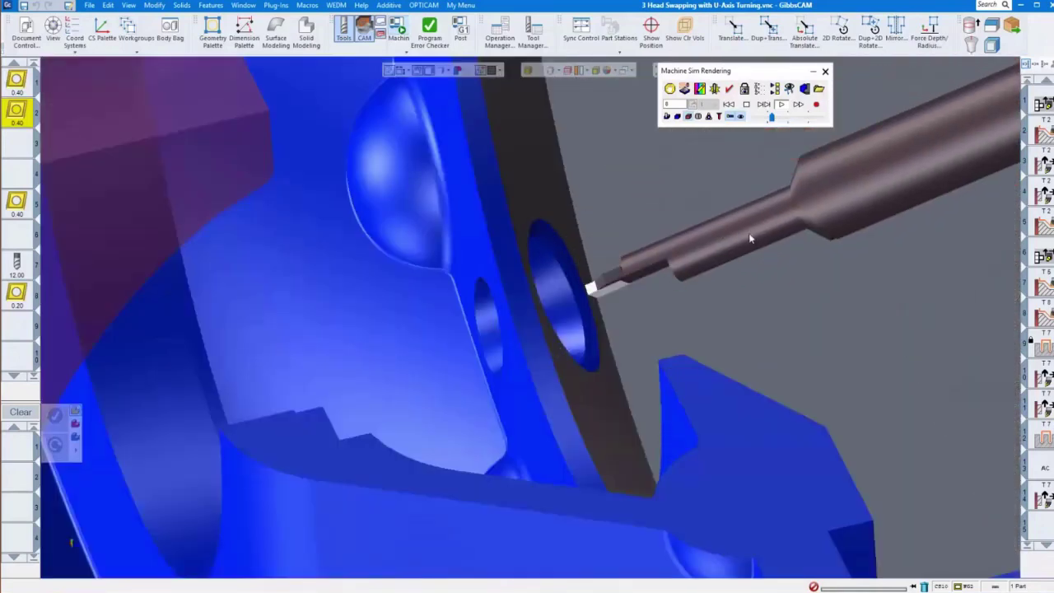
pyautogui.scroll(-2, 765, 256)
pyautogui.scroll(-4, 766, 256)
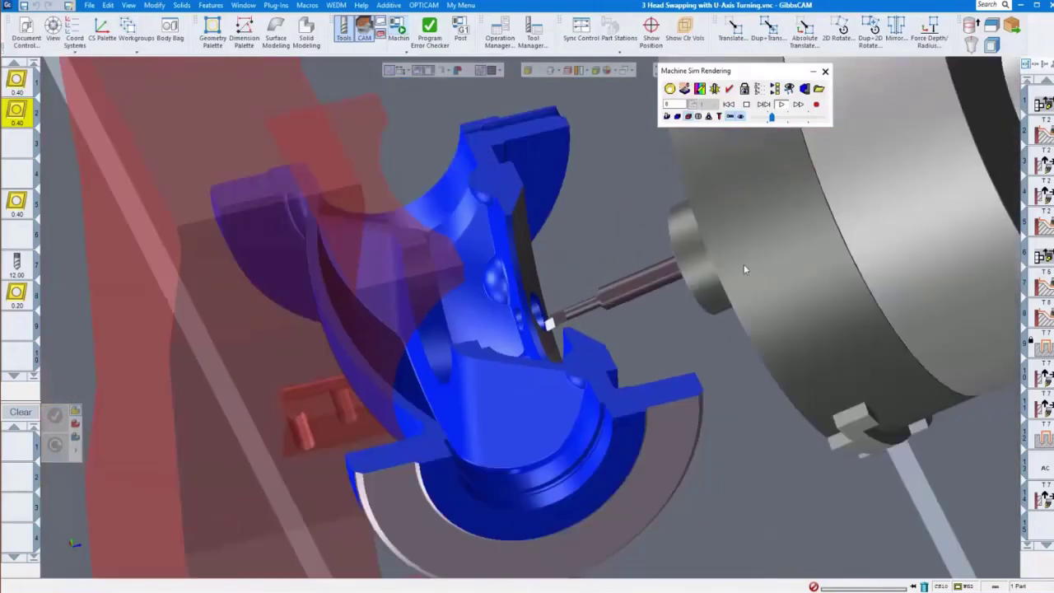
pyautogui.scroll(-3, 737, 262)
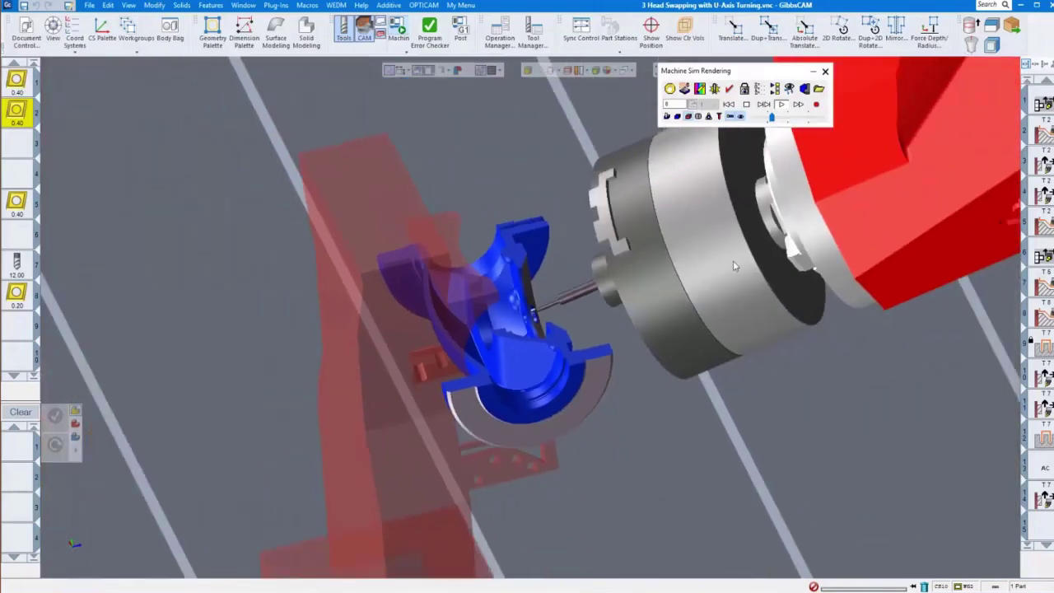
pyautogui.scroll(-1, 691, 247)
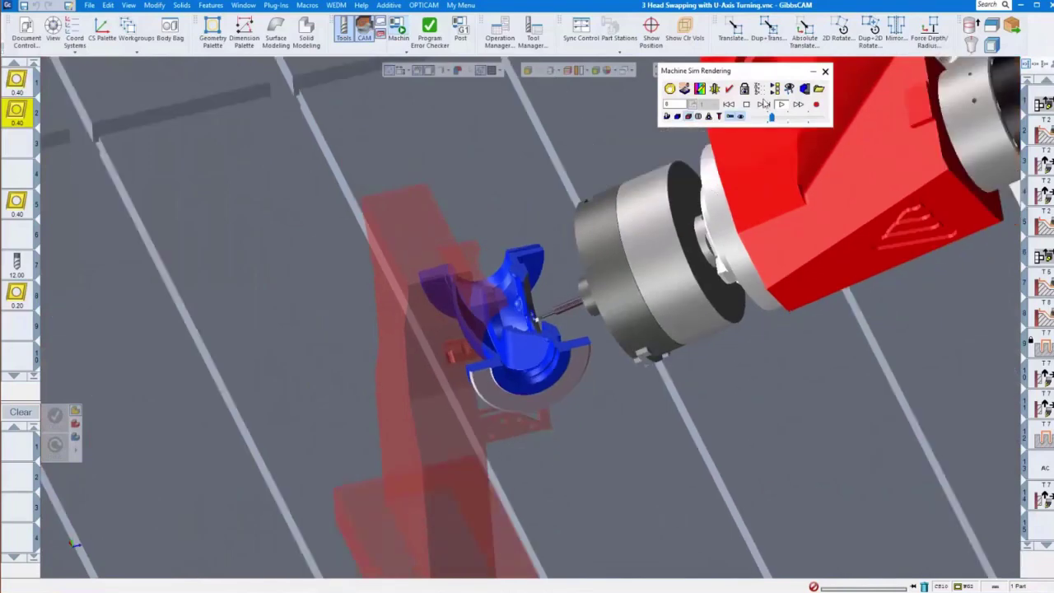
# Open the axis position display for operation 8 and place it clear of the part to monitor the axis values
pyautogui.click(758, 90)
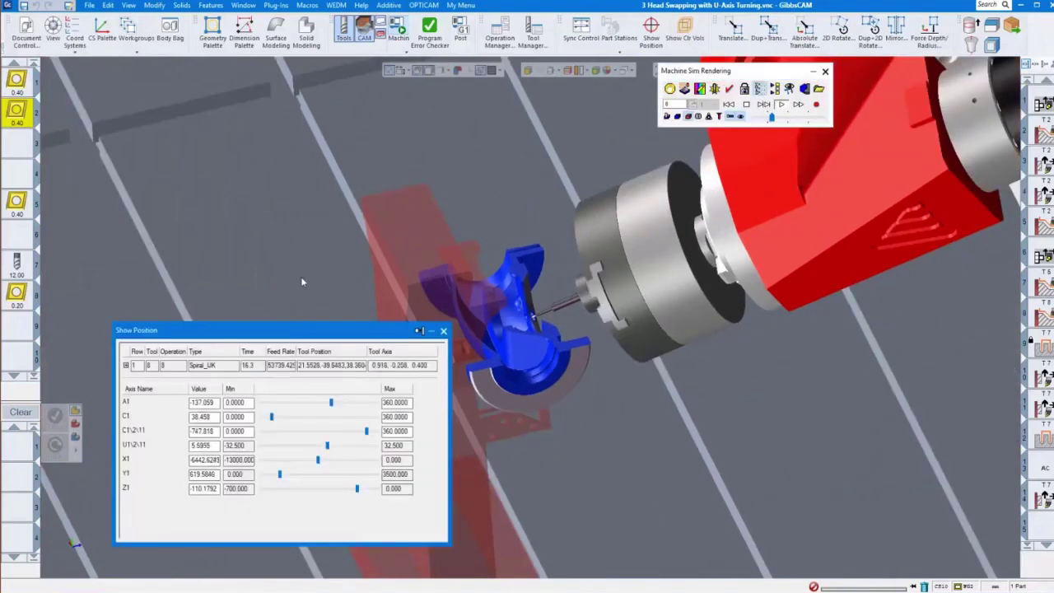
pyautogui.moveTo(298, 334); pyautogui.dragTo(278, 121)
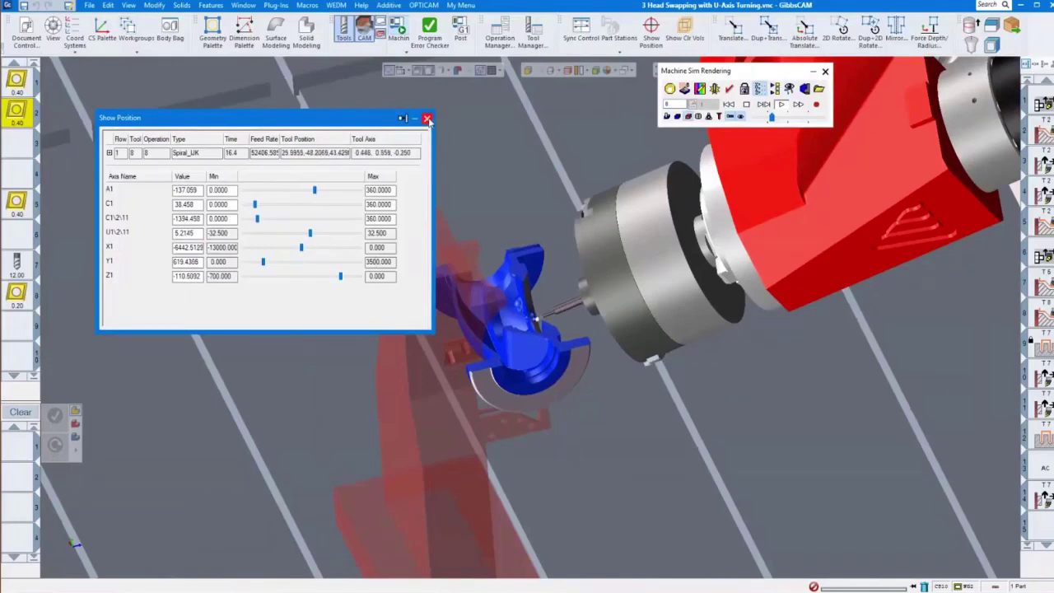
# Close the axis position display and speed up the simulation to finish turning the angled hole in operation 8
pyautogui.click(427, 118)
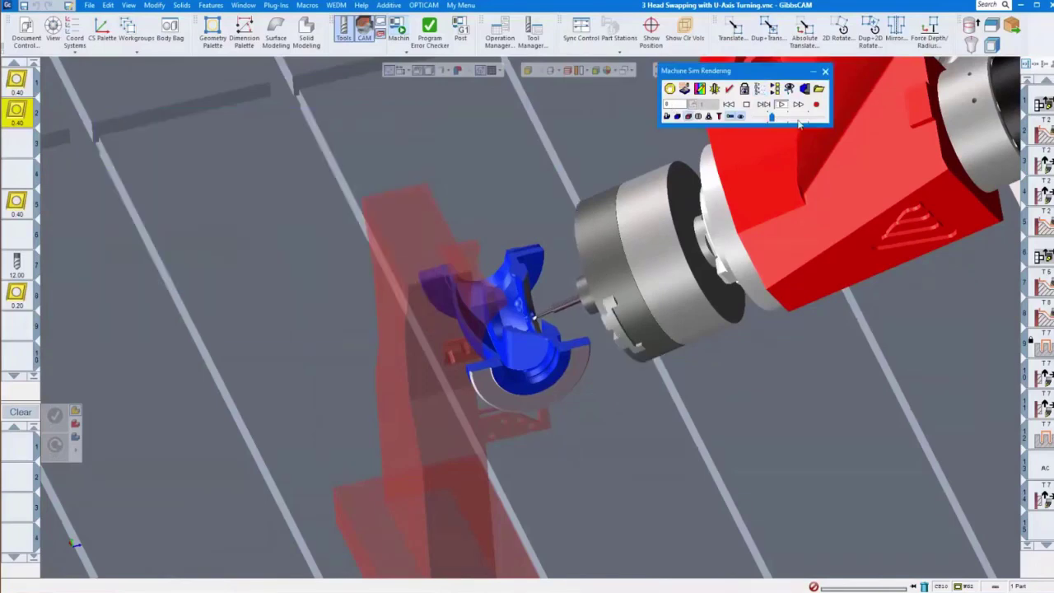
pyautogui.moveTo(802, 120); pyautogui.dragTo(798, 118)
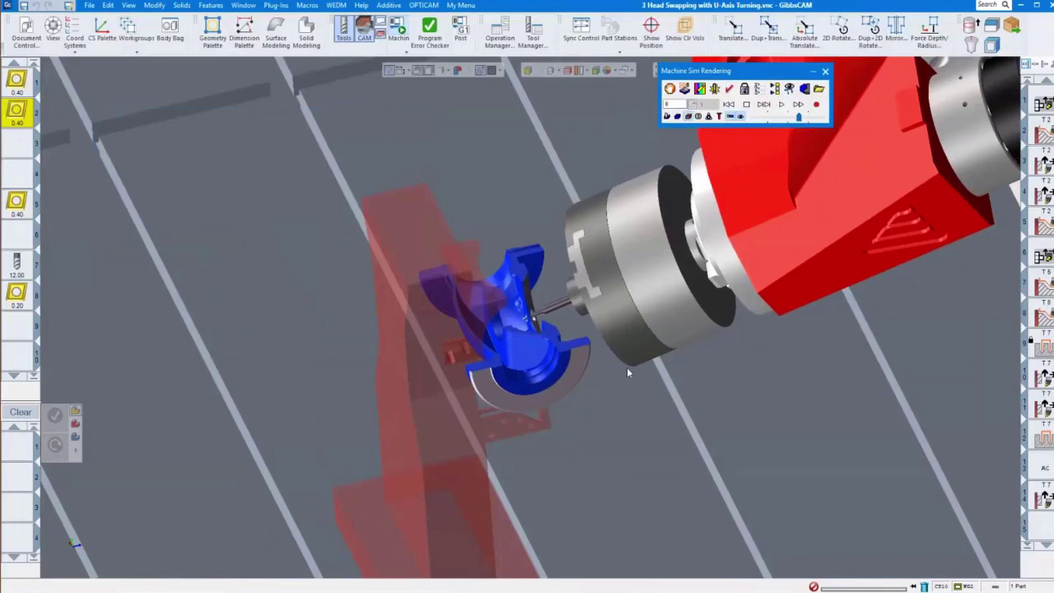
pyautogui.scroll(-5, 627, 371)
pyautogui.scroll(-6, 626, 374)
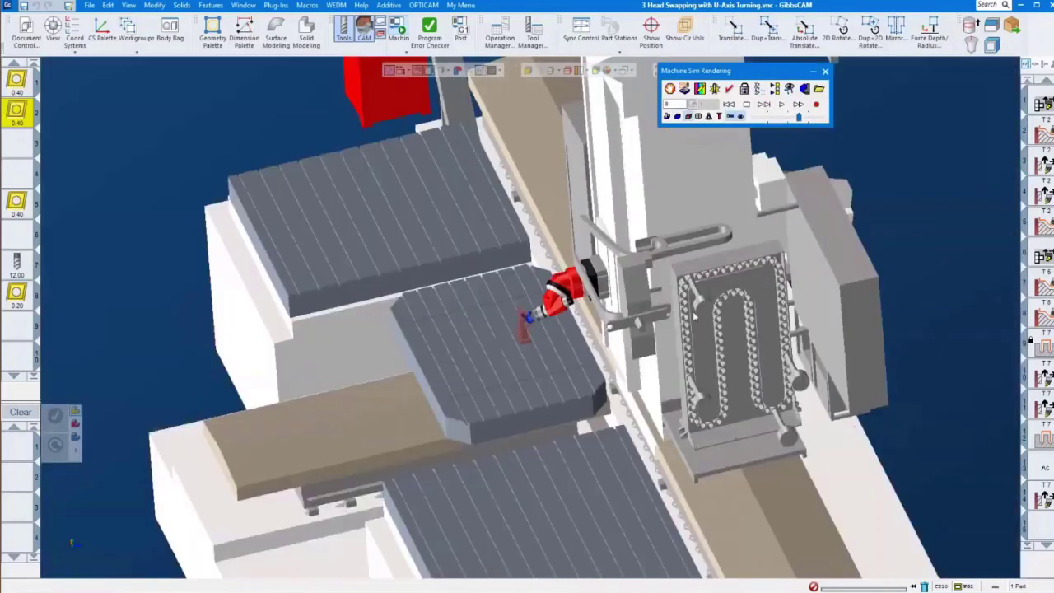
# View the whole machine from a lower angle, slow down the simulation, and run the head change that follows operation 8
pyautogui.moveTo(694, 332); pyautogui.dragTo(651, 478, button='middle')
pyautogui.scroll(3, 648, 442)
pyautogui.moveTo(797, 116); pyautogui.dragTo(770, 117)
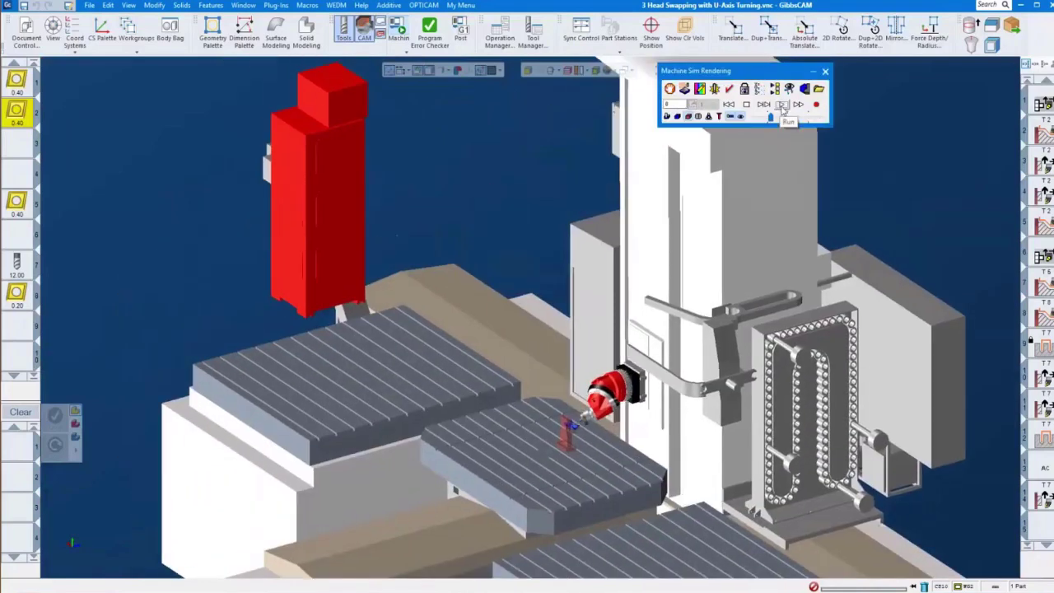
pyautogui.click(783, 117)
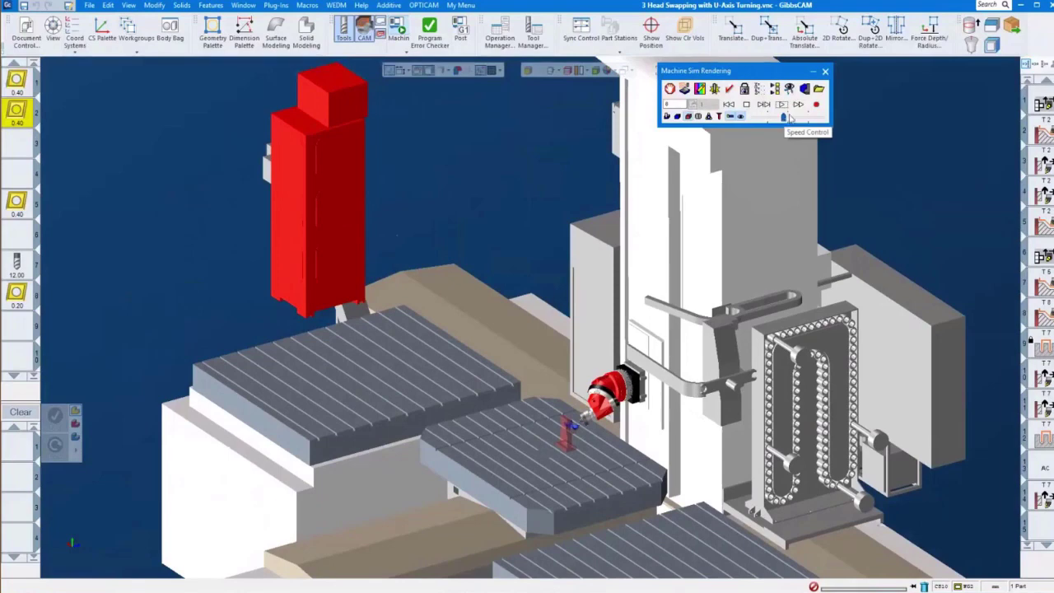
pyautogui.click(780, 104)
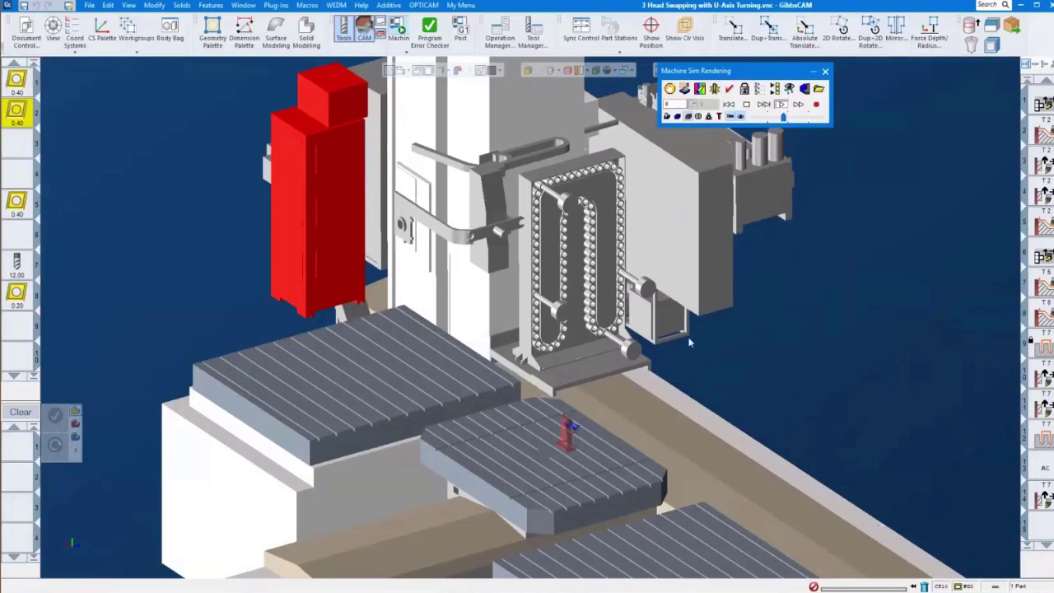
# Run the simulation from operation 9 to the end of the program, examining the swapped head machining the part up close
pyautogui.moveTo(519, 371); pyautogui.dragTo(578, 450)
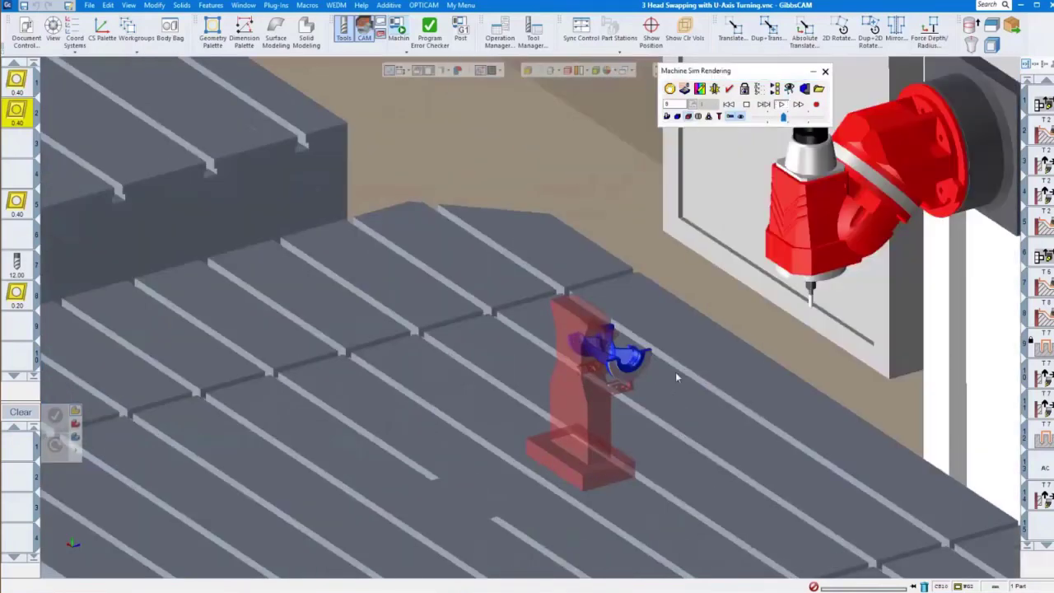
pyautogui.scroll(-2, 799, 458)
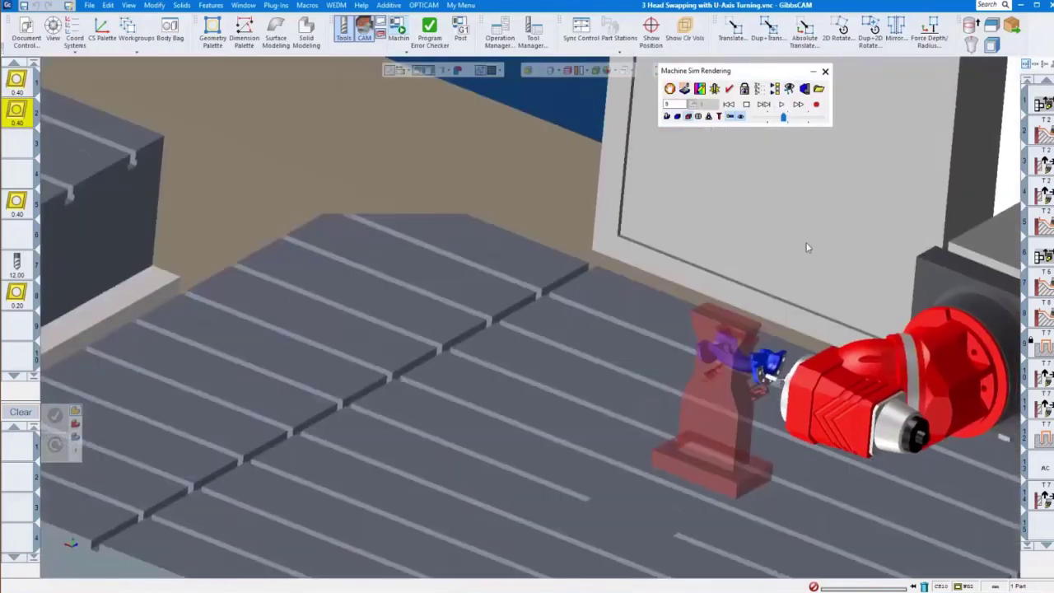
pyautogui.click(771, 117)
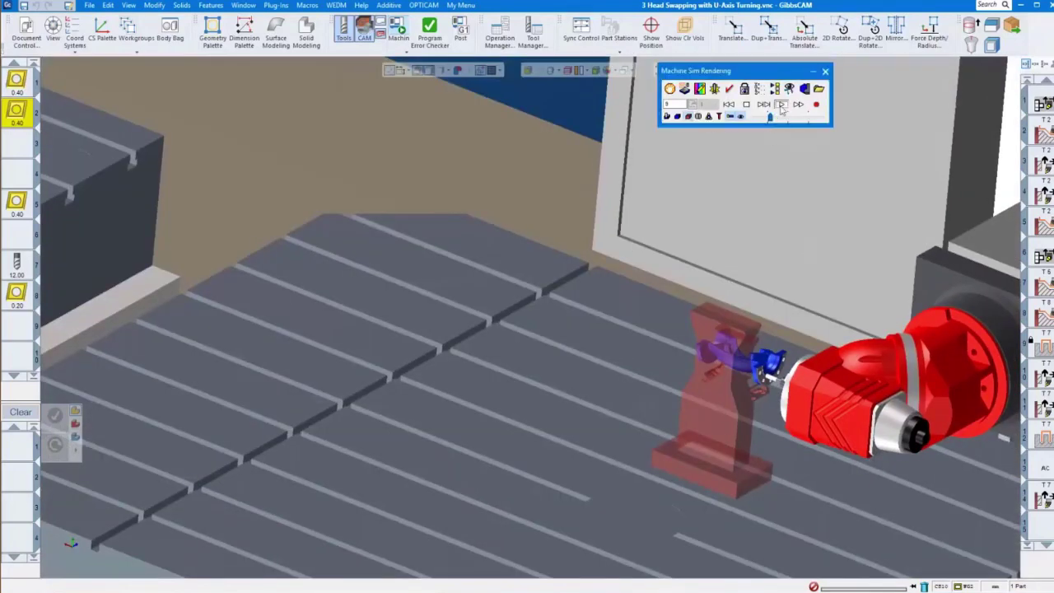
pyautogui.scroll(-2, 853, 339)
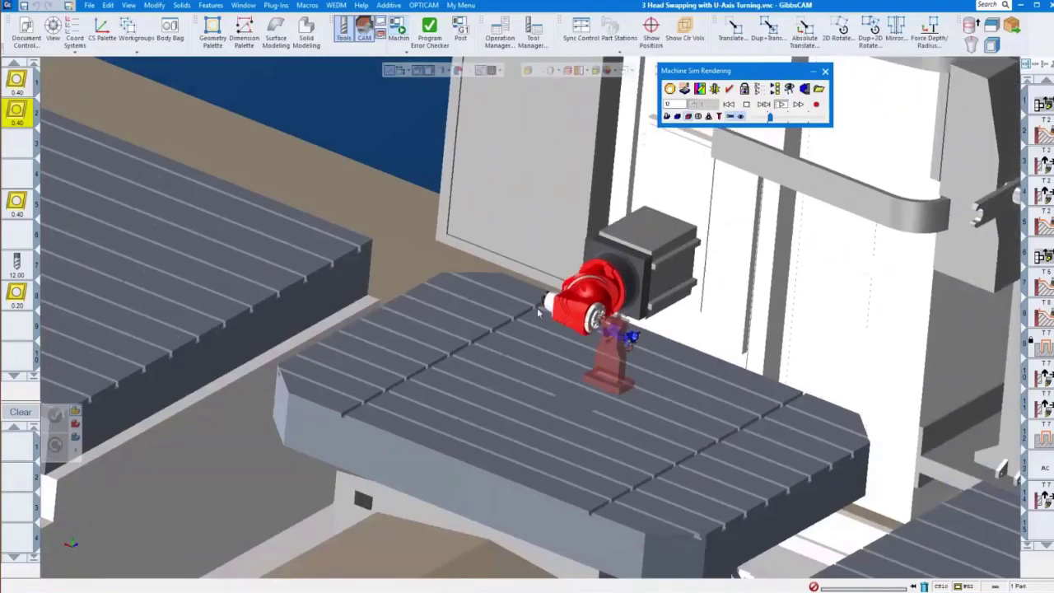
pyautogui.scroll(3, 645, 415)
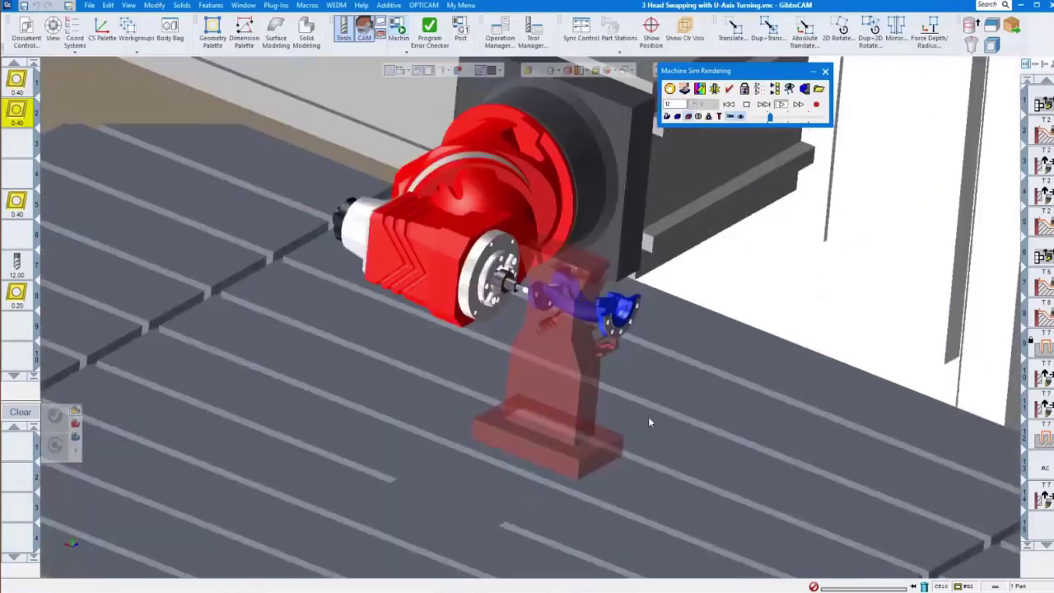
pyautogui.scroll(-3, 740, 416)
pyautogui.scroll(-5, 765, 420)
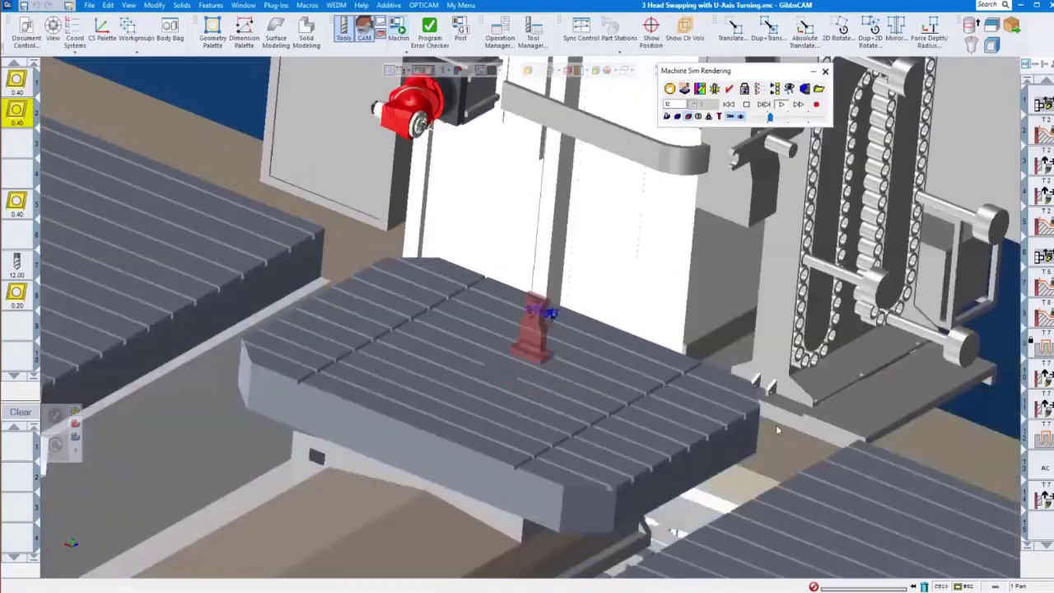
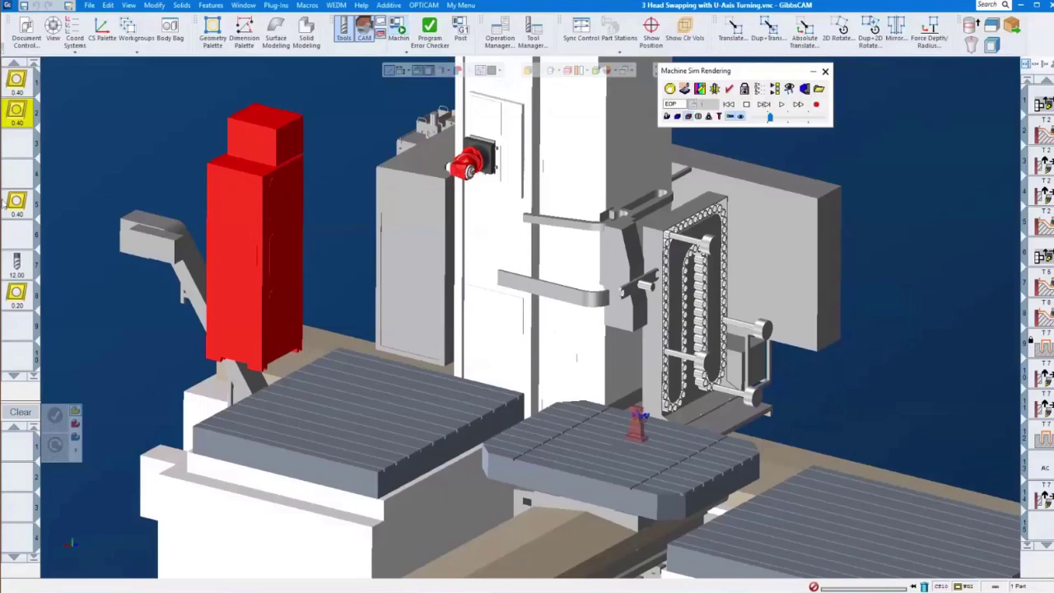
# Open turning tool 2 and inspect its facing head and boring bar model from several angles
pyautogui.doubleClick(17, 116)
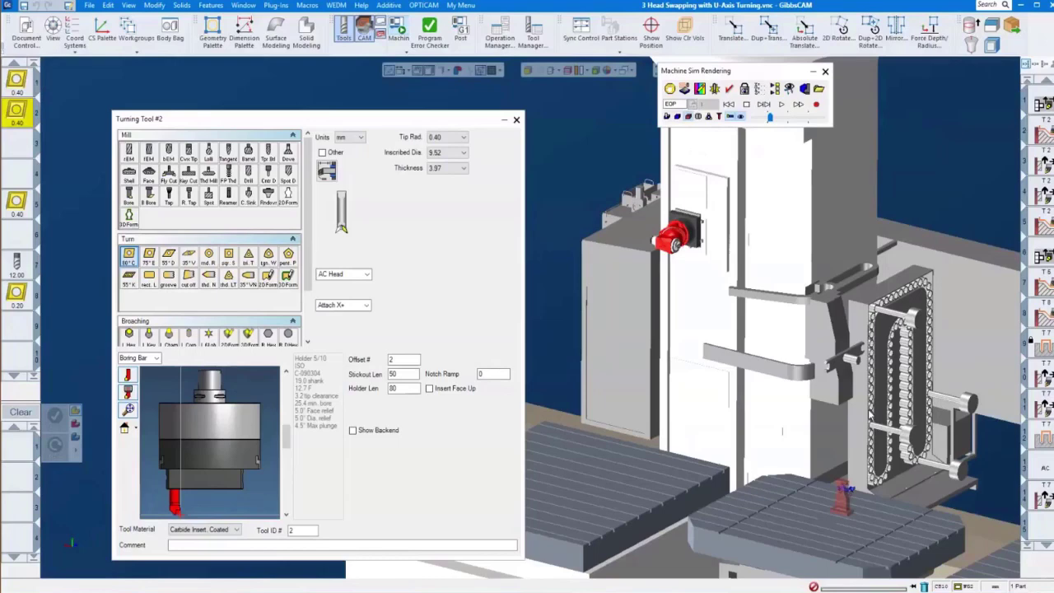
pyautogui.moveTo(233, 391); pyautogui.dragTo(234, 420)
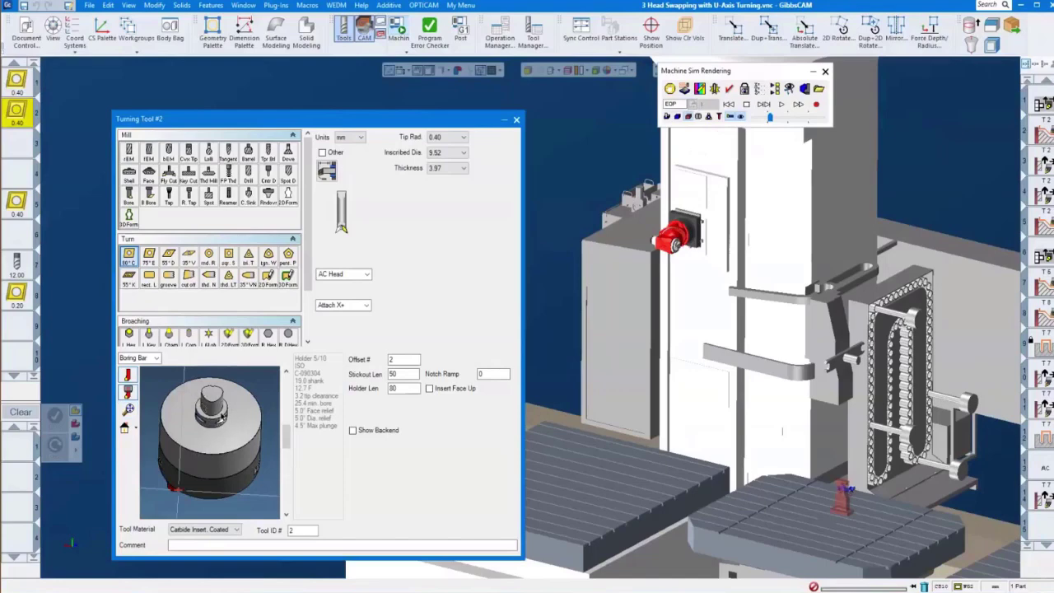
pyautogui.moveTo(208, 480); pyautogui.dragTo(206, 434)
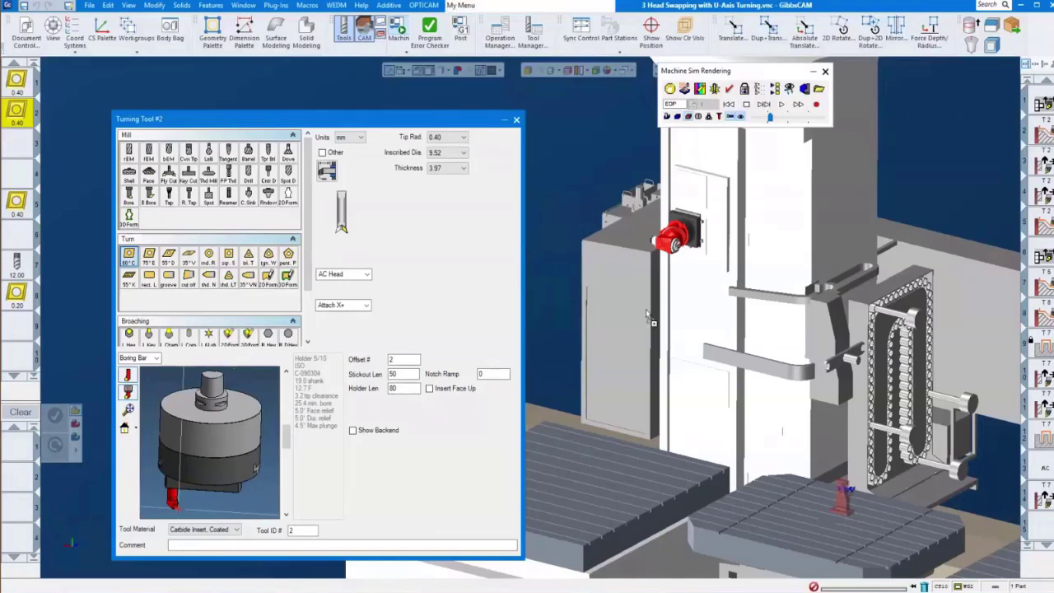
# Close the head swapping part without saving and start the machine simulation for 1 GibbsCAM U-Axis Turning.vnc
pyautogui.hotkey('ctrl', 'w')
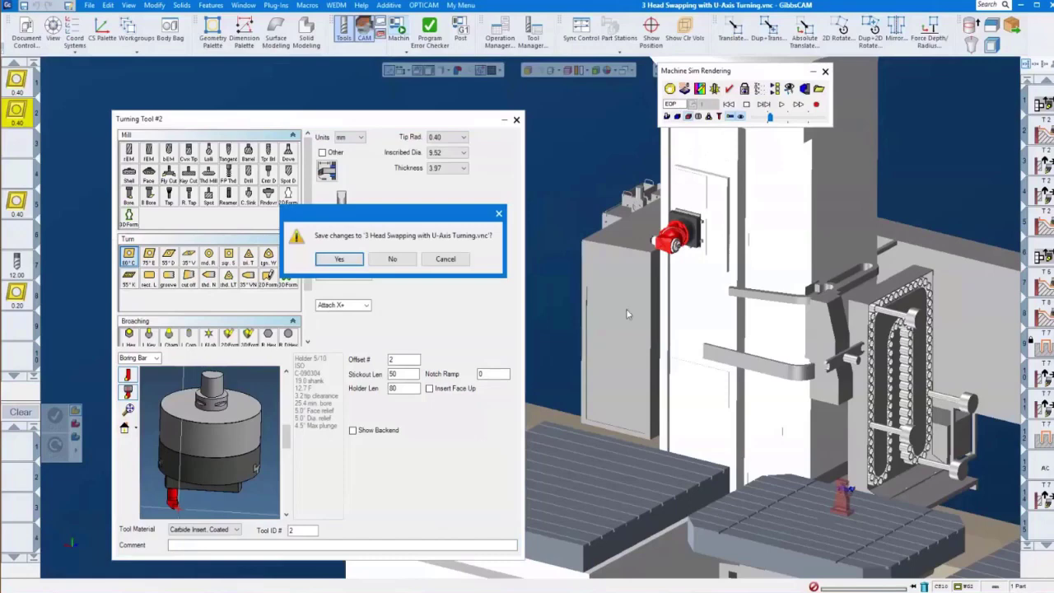
pyautogui.click(395, 261)
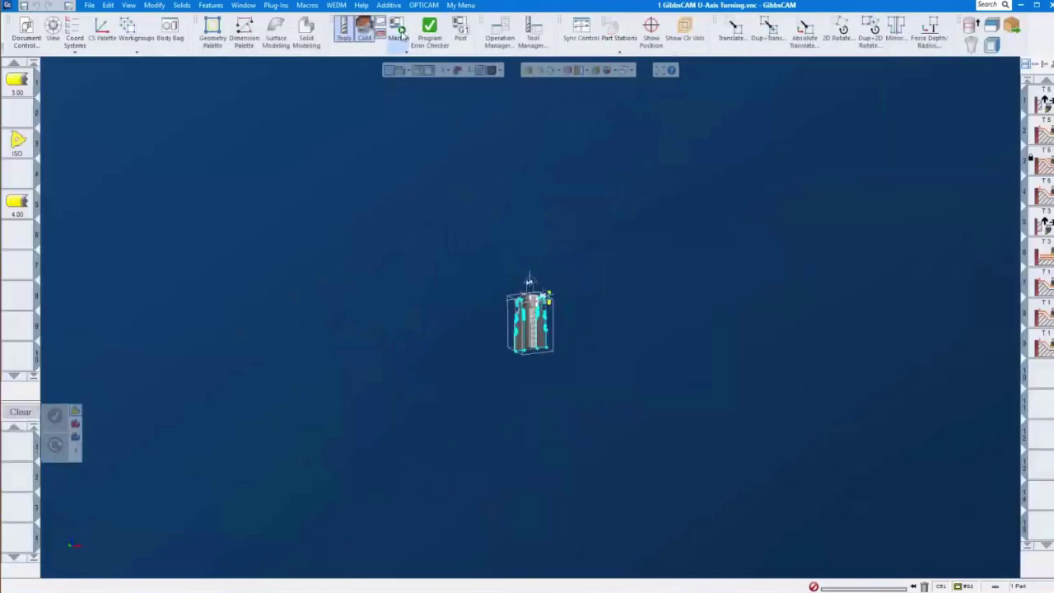
pyautogui.click(399, 35)
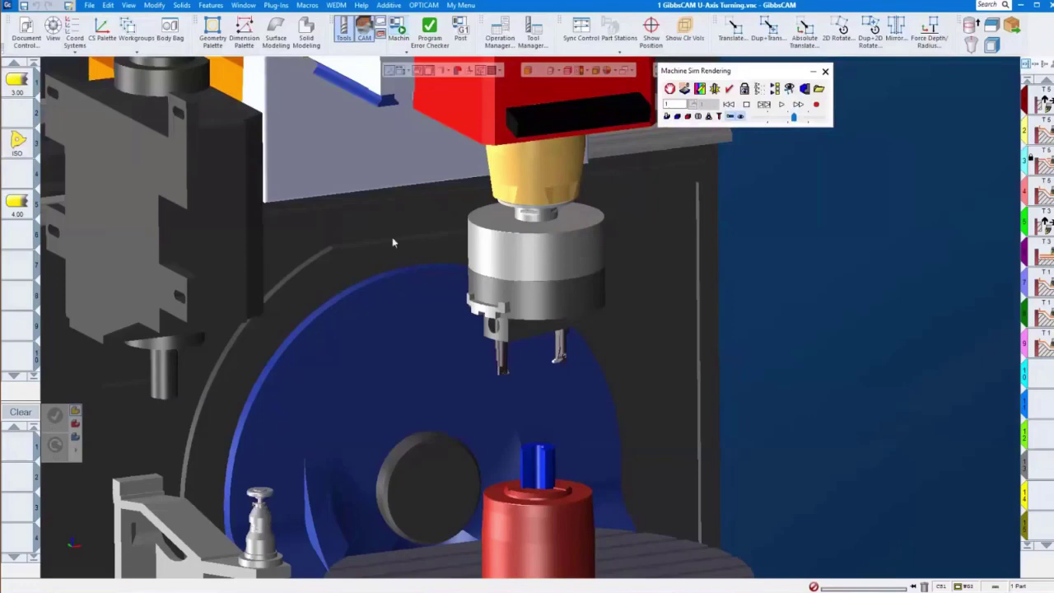
# Post-process the U-axis turning program with the Fanuc 30iMB post, review the G-code of operations 1 and 2, and close the output
pyautogui.click(462, 37)
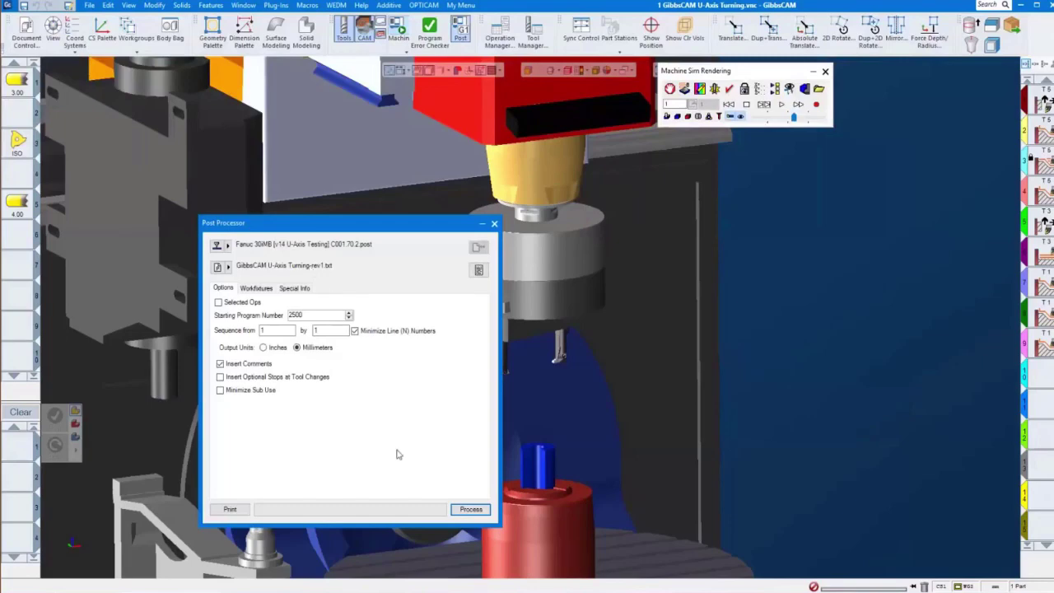
pyautogui.click(471, 511)
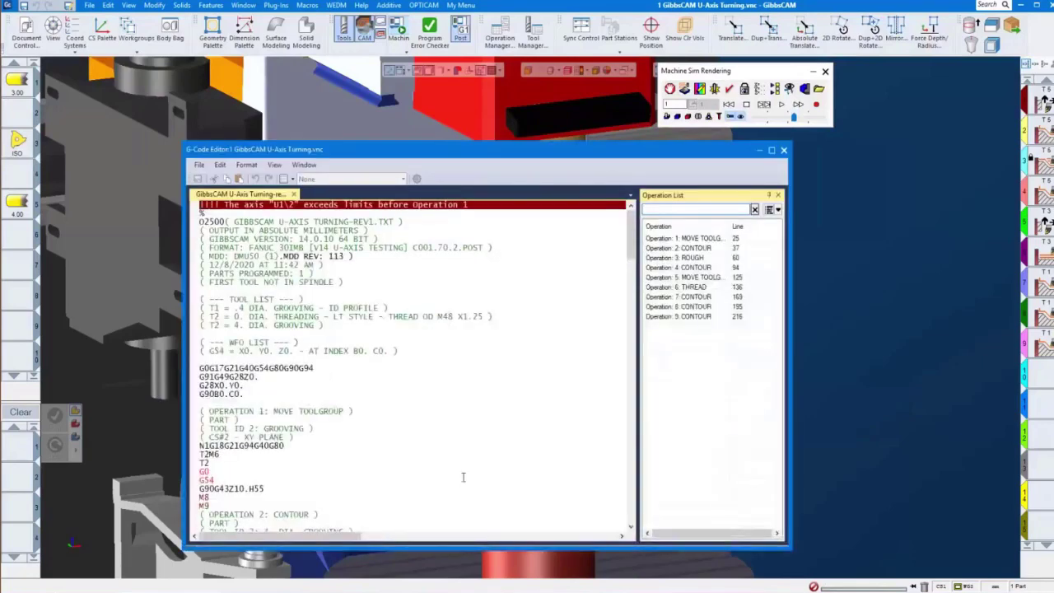
pyautogui.scroll(-1, 467, 432)
pyautogui.scroll(-7, 467, 432)
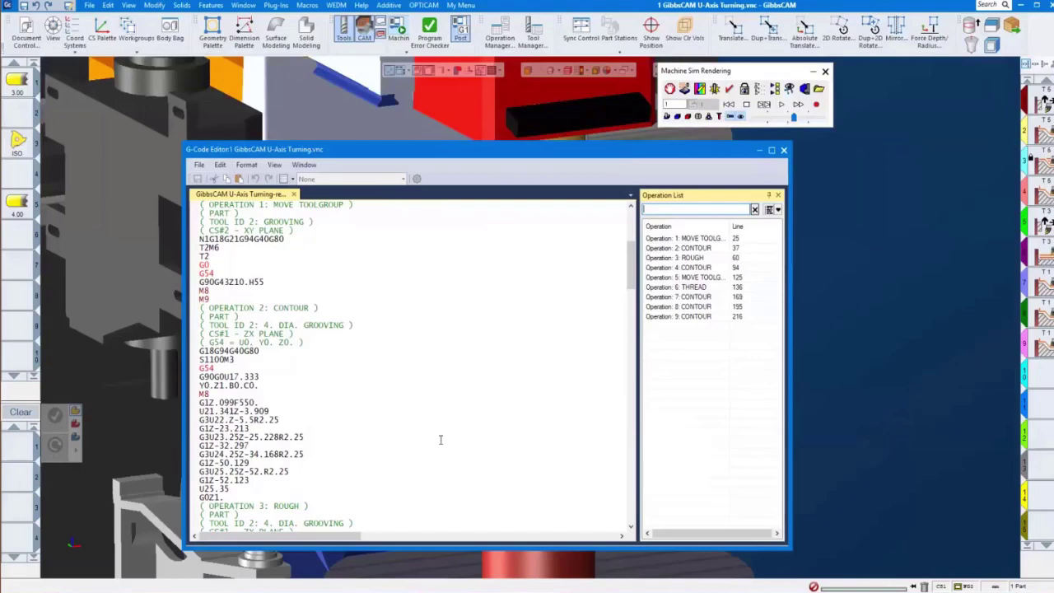
pyautogui.click(784, 152)
pyautogui.click(783, 152)
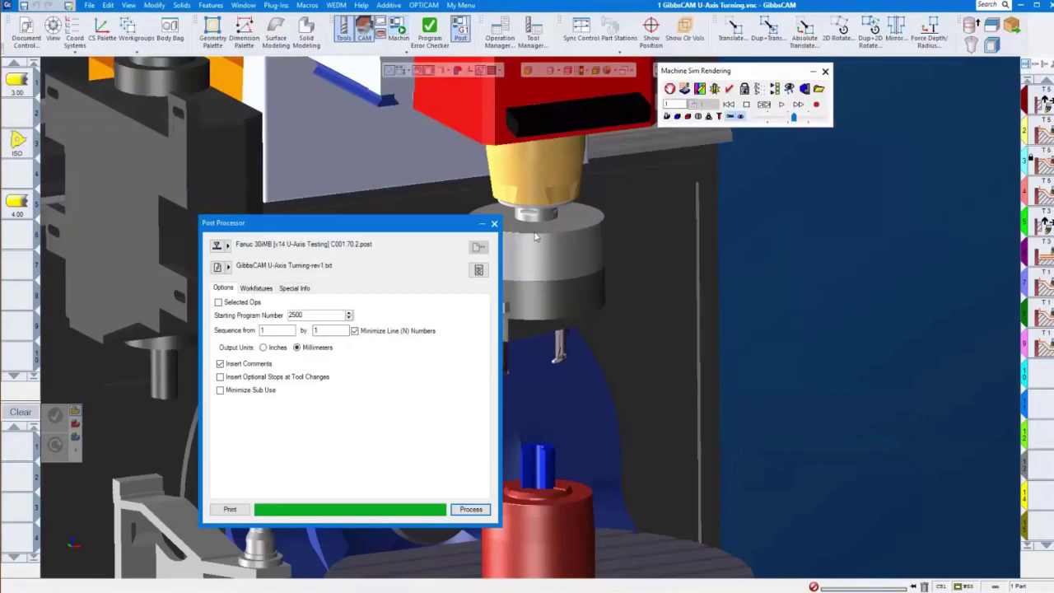
pyautogui.click(494, 223)
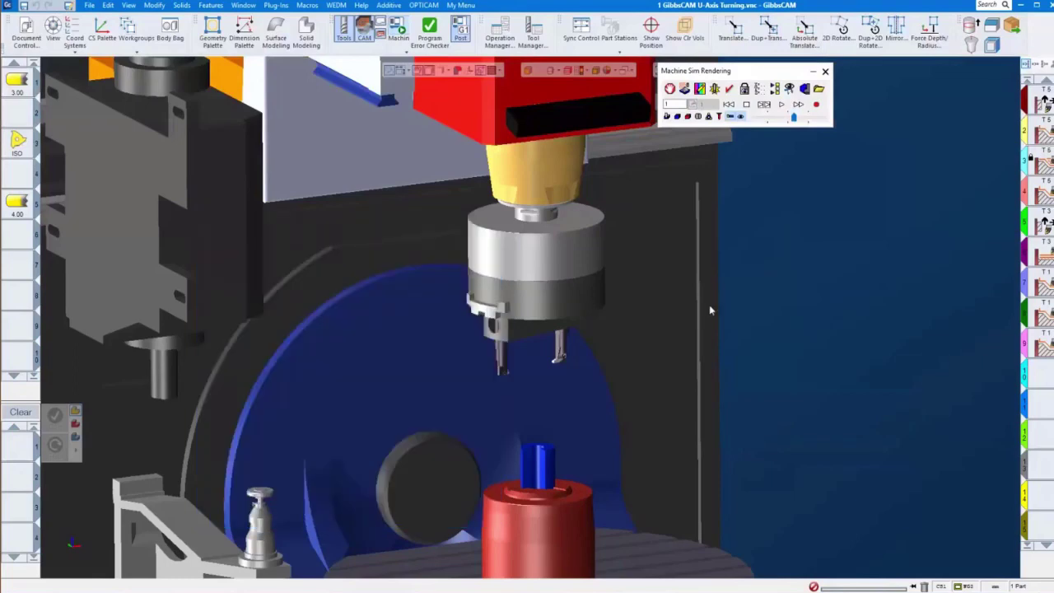
pyautogui.scroll(-3, 769, 363)
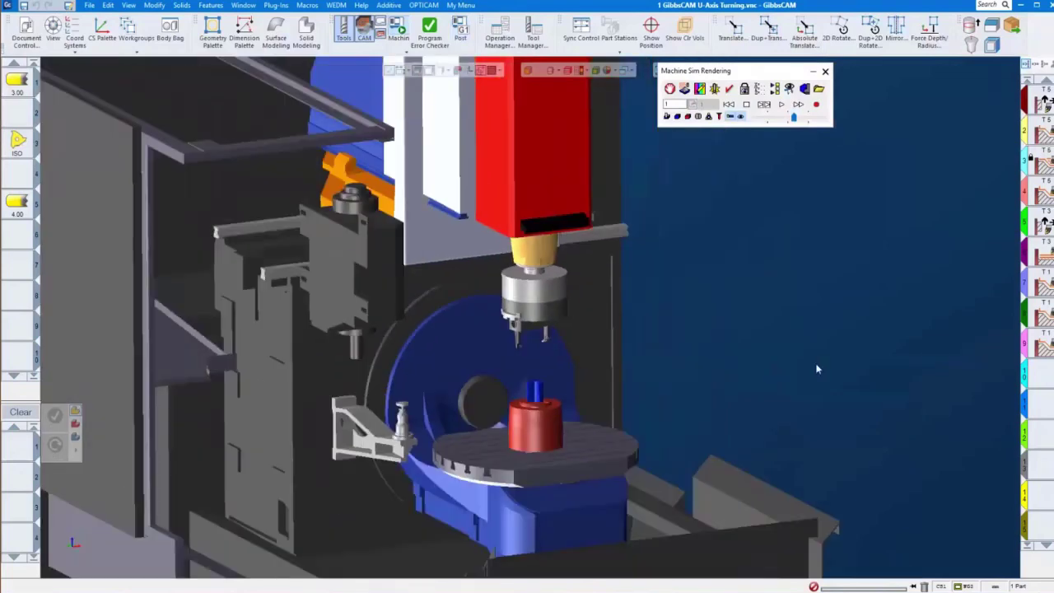